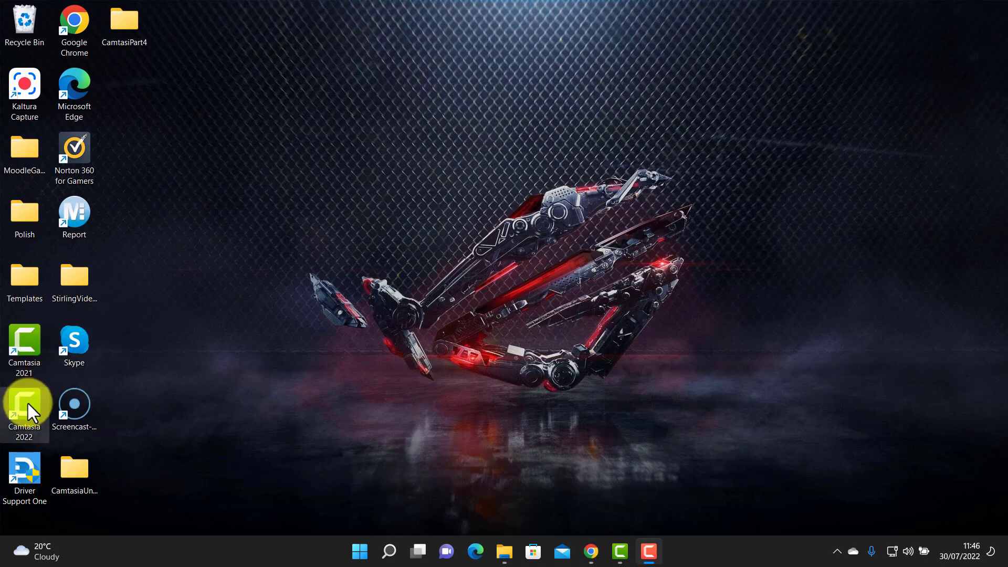
# - Open Camtasia 2022 from the desktop and create a new blank project
pyautogui.doubleClick(27, 403)
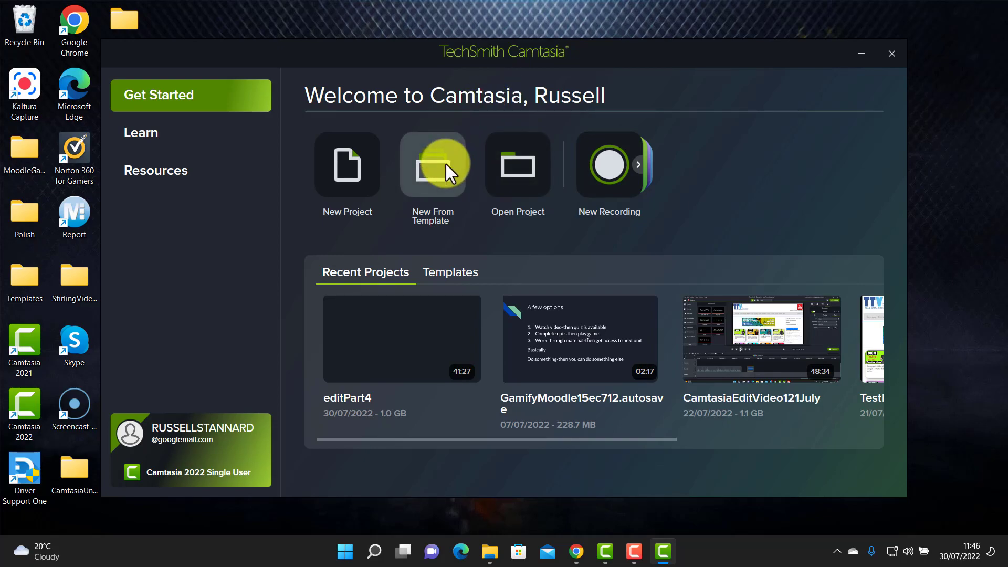
pyautogui.click(348, 169)
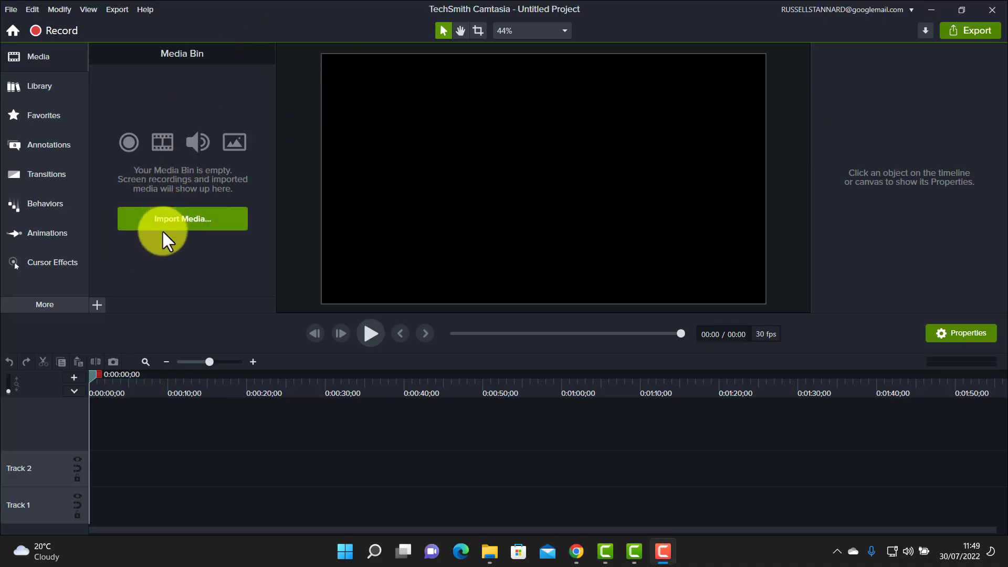
pyautogui.click(7, 9)
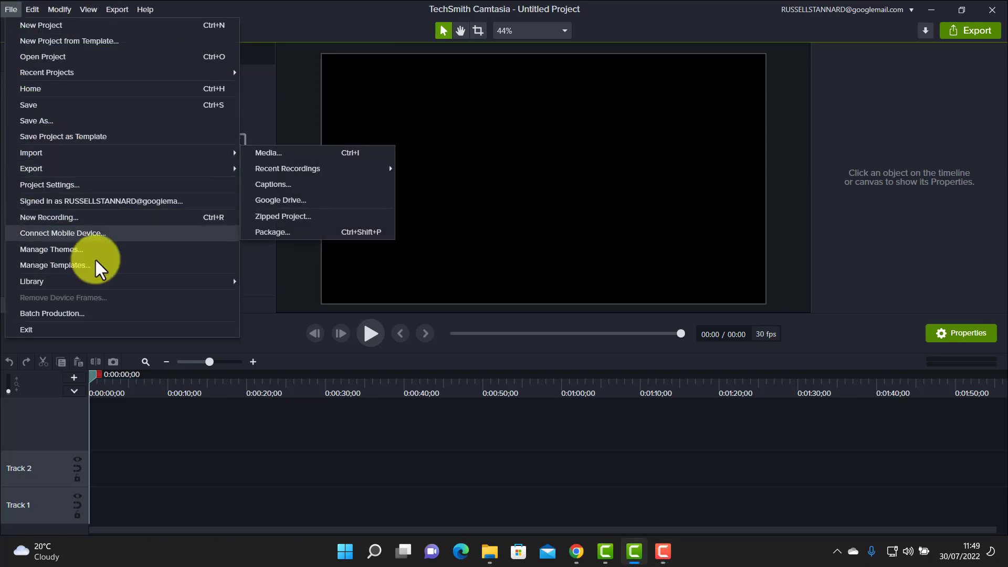
pyautogui.click(265, 79)
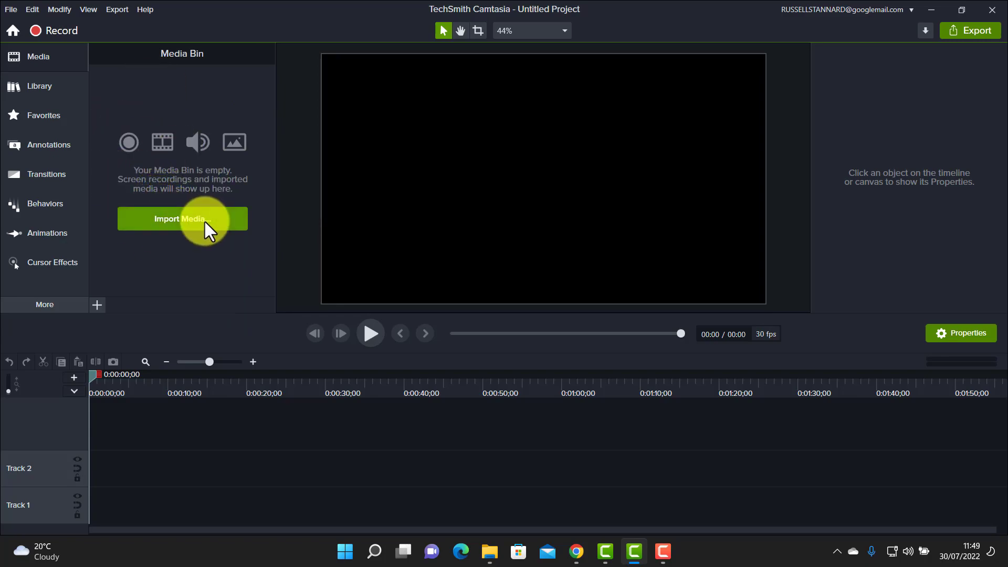
pyautogui.click(11, 9)
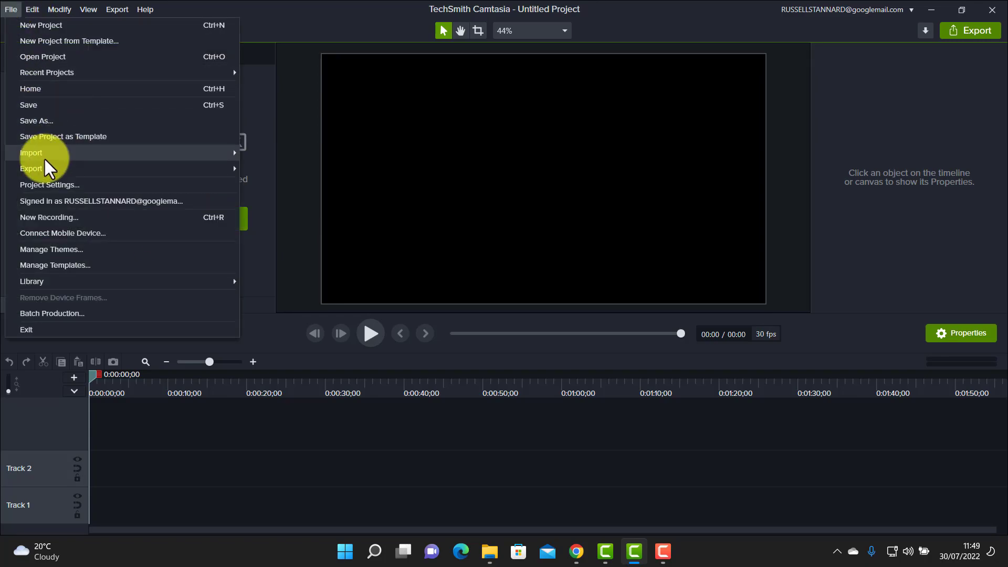
pyautogui.moveTo(46, 154)
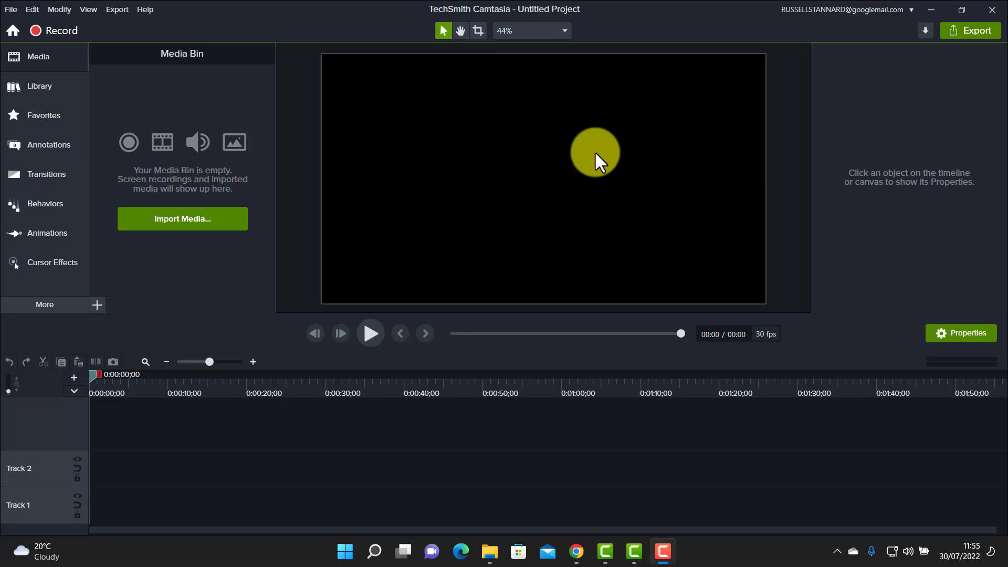
# - Preview the Country-Pop-Theme and Dark-Wave tracks in the Camtasia 2022 library's Audio folder
pyautogui.click(18, 89)
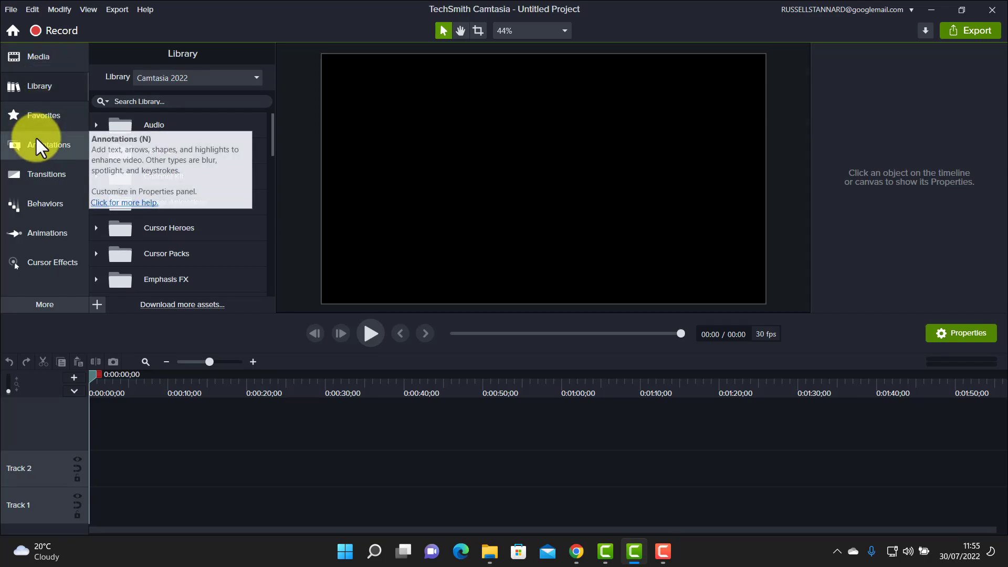
pyautogui.moveTo(270, 141); pyautogui.dragTo(279, 100)
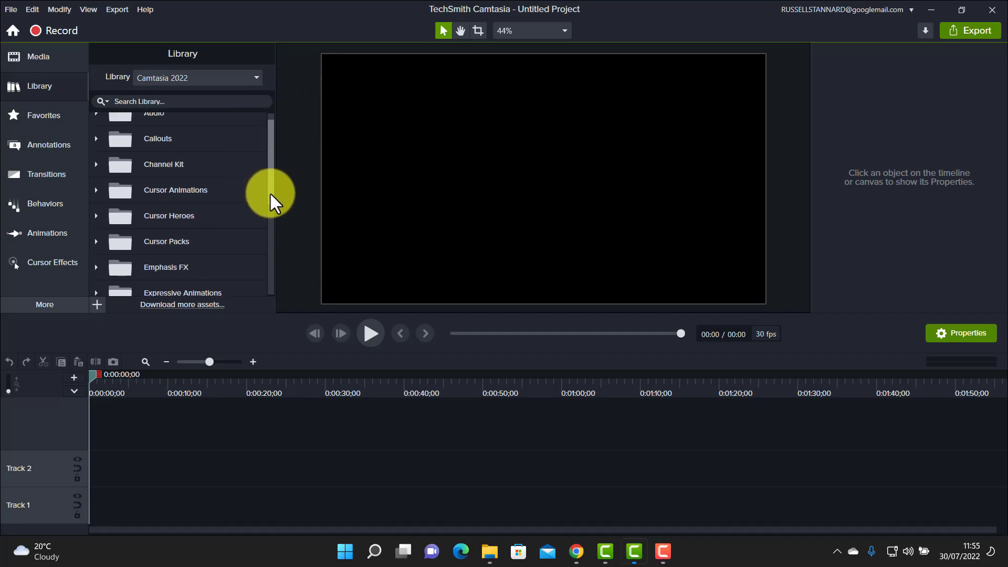
pyautogui.moveTo(272, 193); pyautogui.dragTo(270, 172)
pyautogui.doubleClick(149, 127)
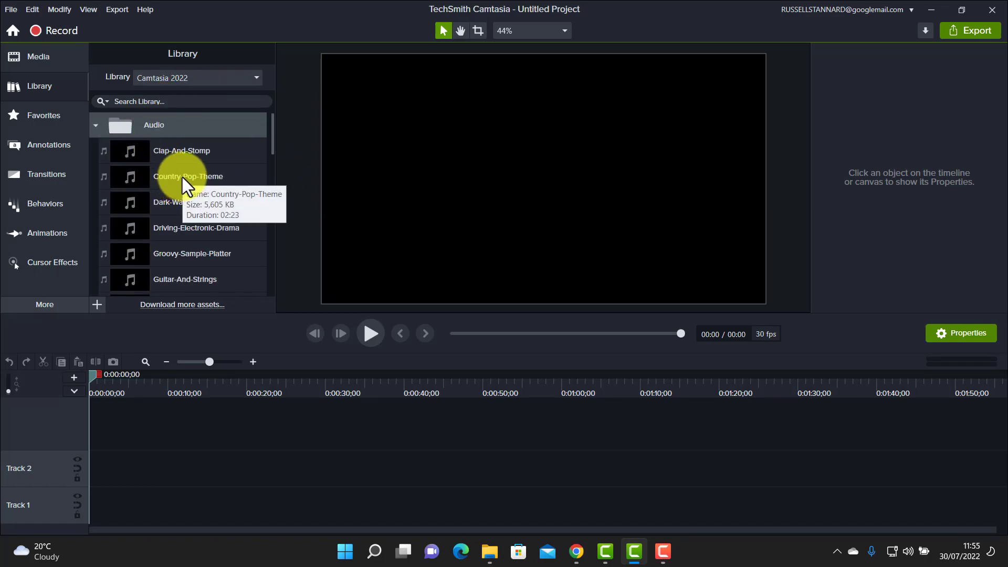
pyautogui.doubleClick(181, 177)
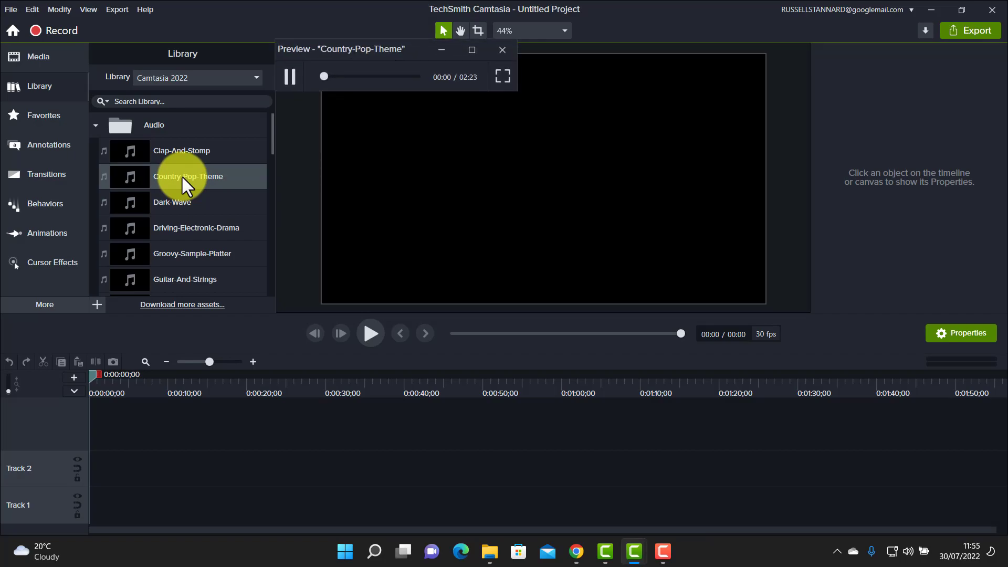
pyautogui.click(289, 78)
pyautogui.doubleClick(156, 205)
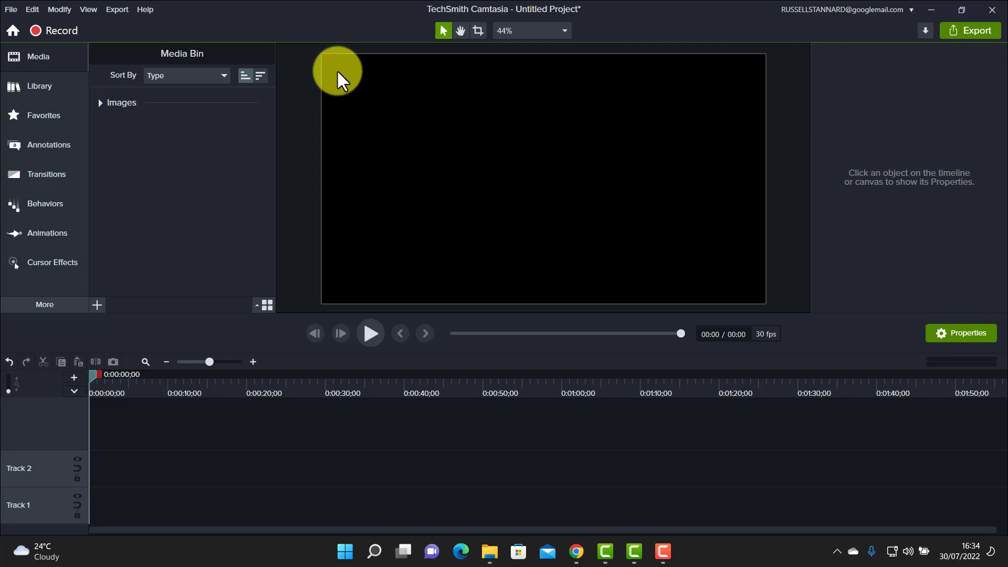
# - Open the project settings for the canvas
pyautogui.click(566, 31)
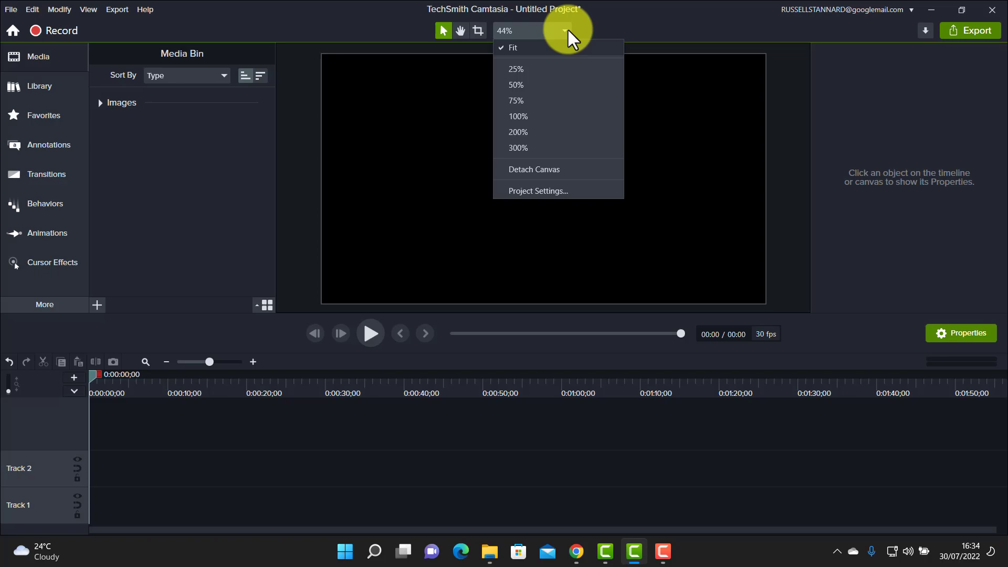
pyautogui.click(533, 191)
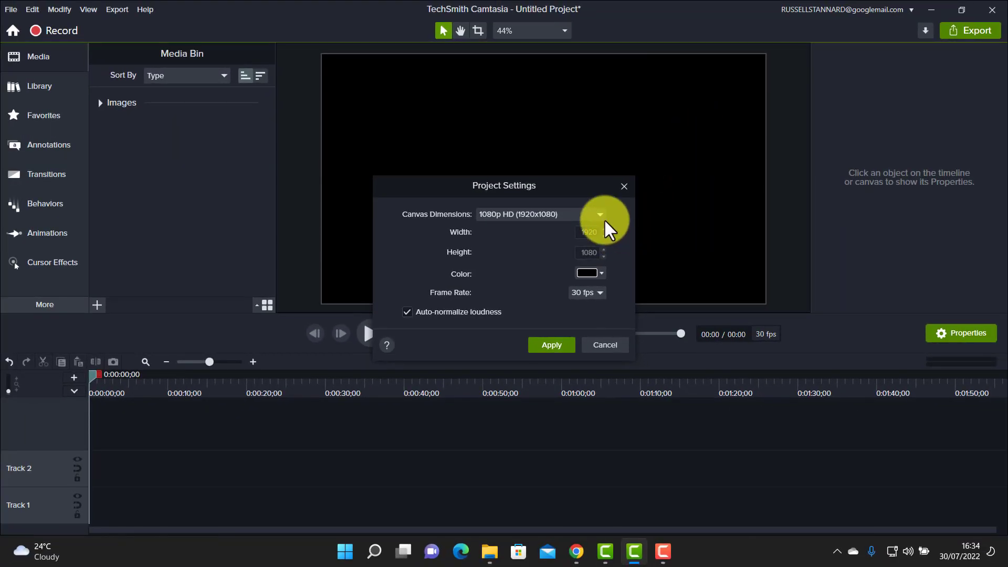
# - Try the 720p HD (1280x720) preset and the Custom option for the canvas dimensions
pyautogui.click(598, 213)
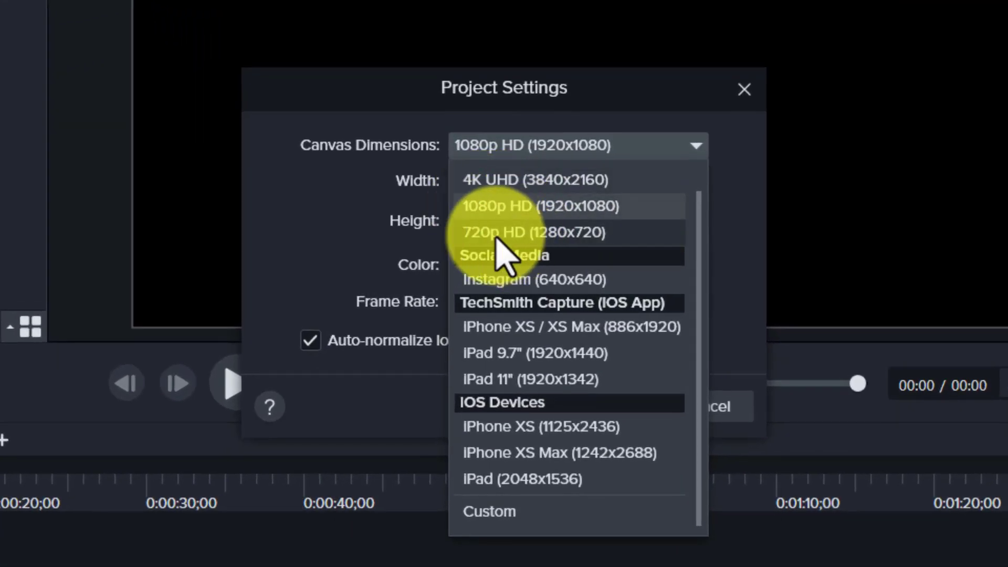
pyautogui.click(480, 235)
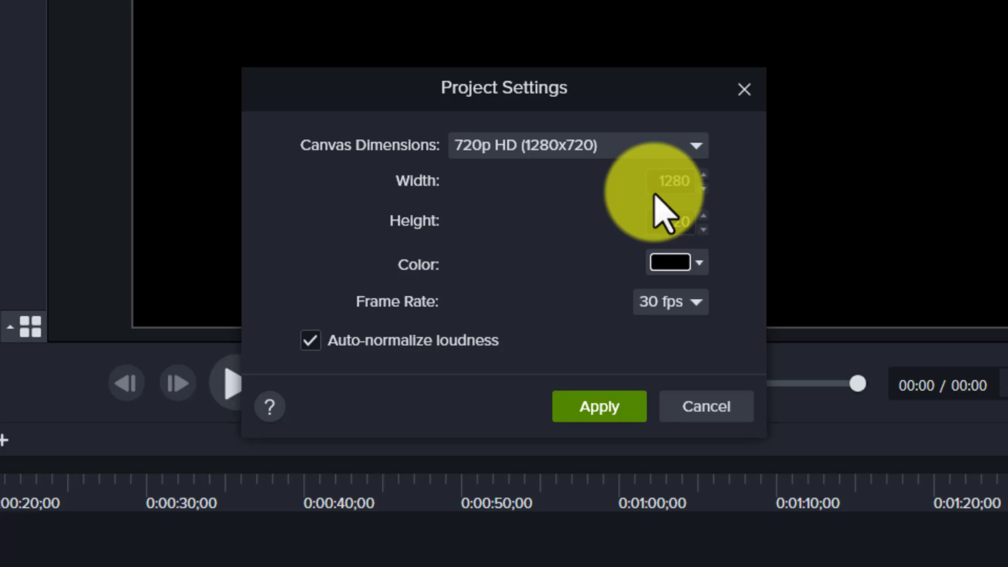
pyautogui.click(696, 147)
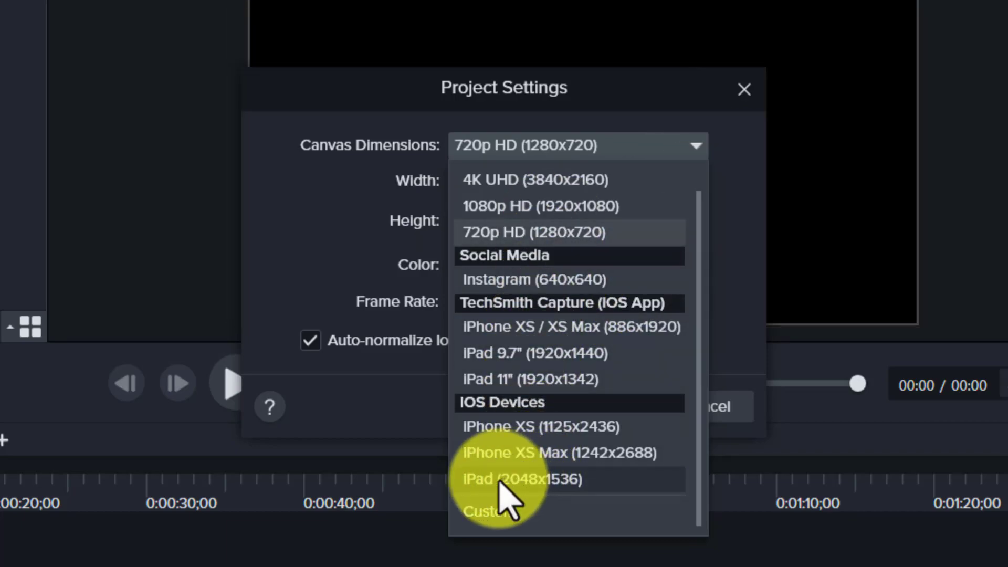
pyautogui.click(475, 505)
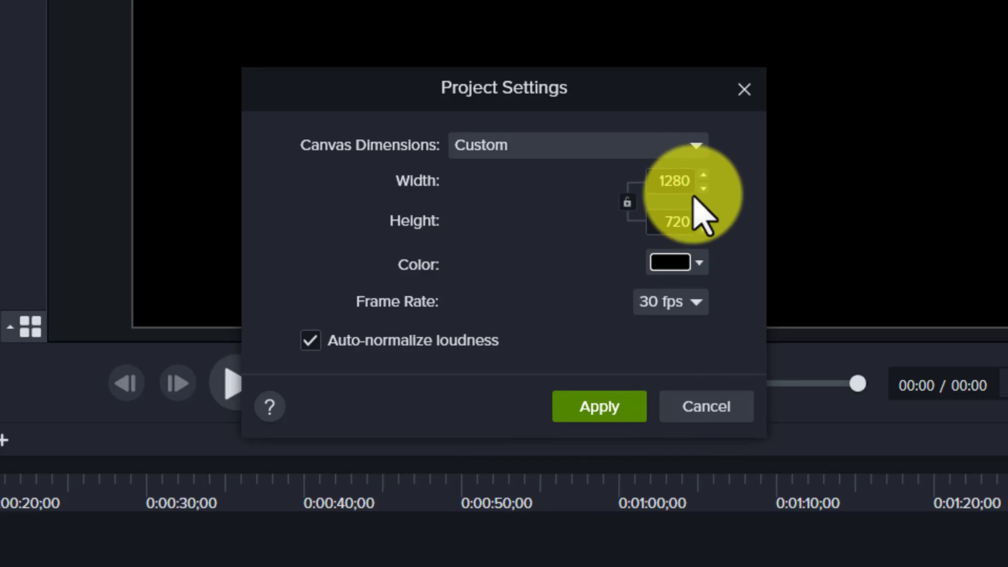
# - Set the canvas dimensions to 1080p HD (1920x1080) and apply the project settings
pyautogui.click(700, 149)
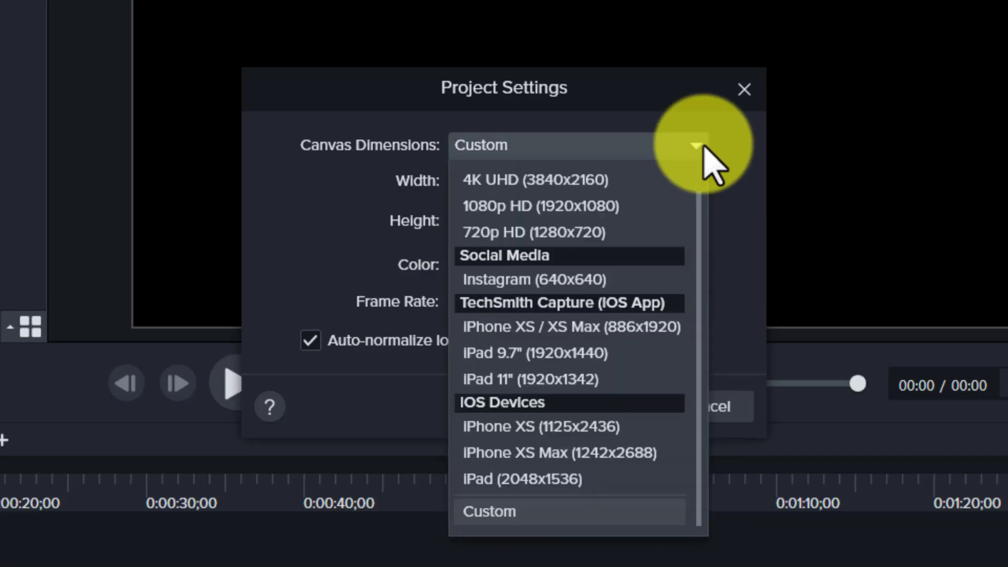
pyautogui.click(566, 207)
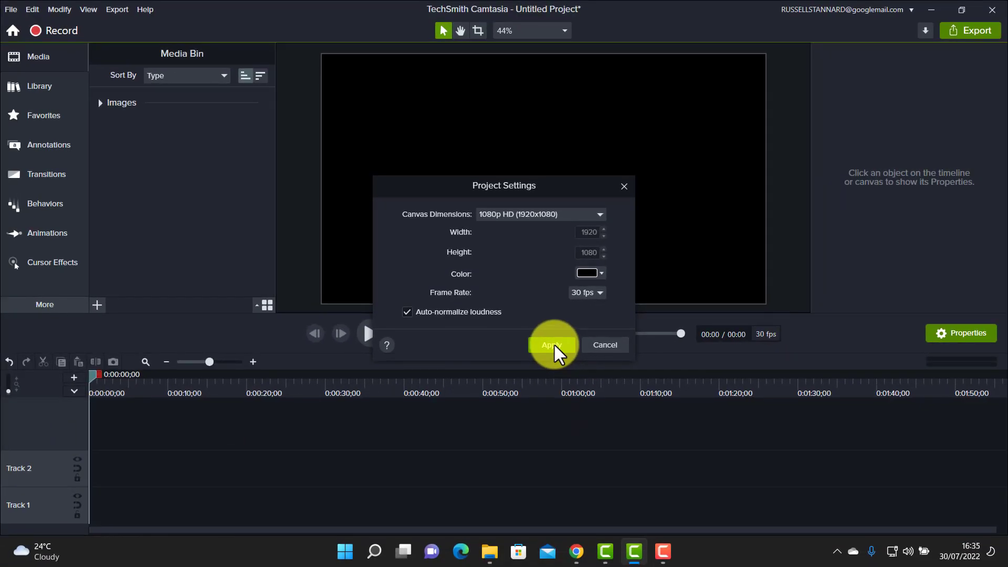
pyautogui.click(554, 345)
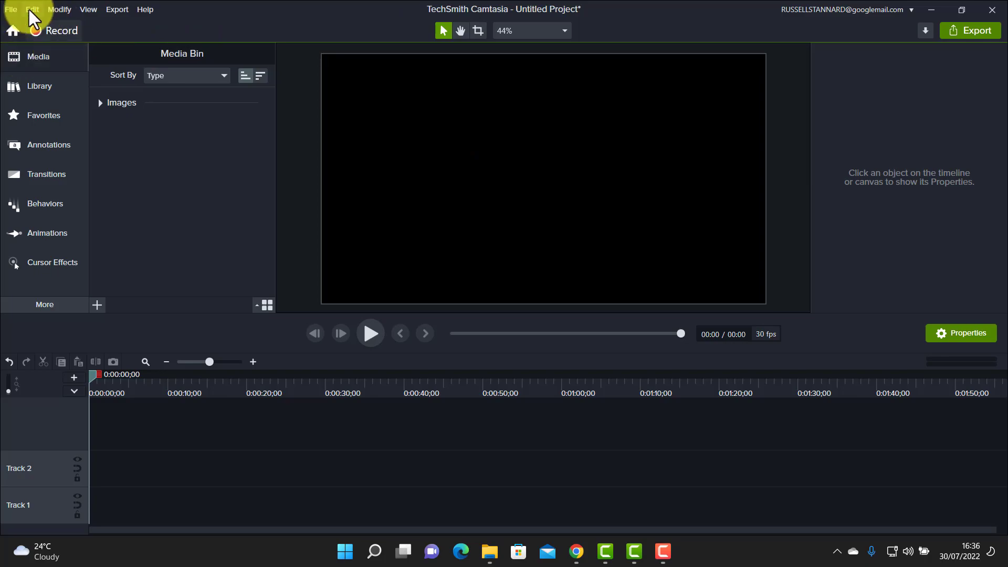
# - Import the artificial-intelligence, batman-keyboard, Complex, classroom and ConnectedChain images from the Saved Pictures folder
pyautogui.click(11, 10)
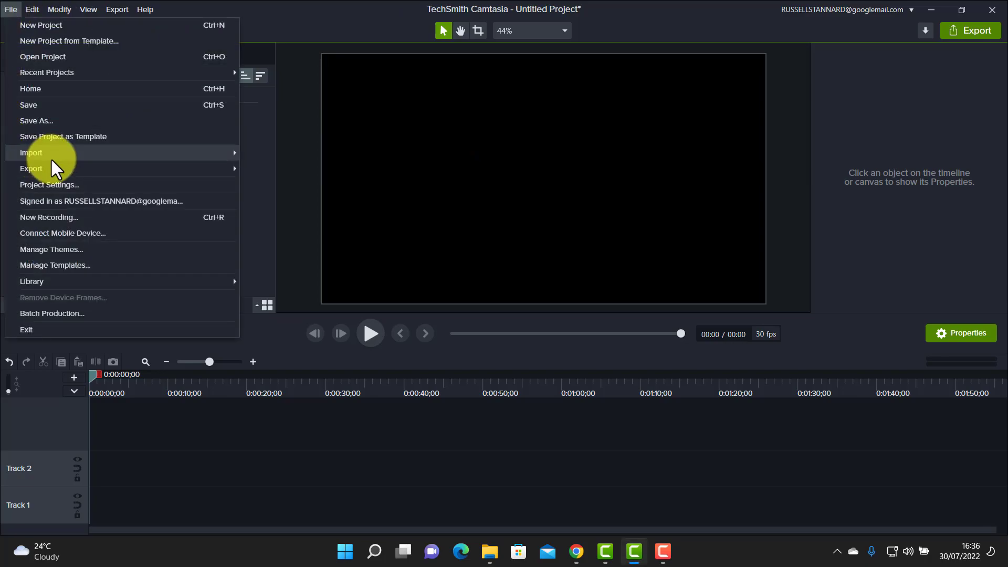
pyautogui.moveTo(49, 153)
pyautogui.click(292, 151)
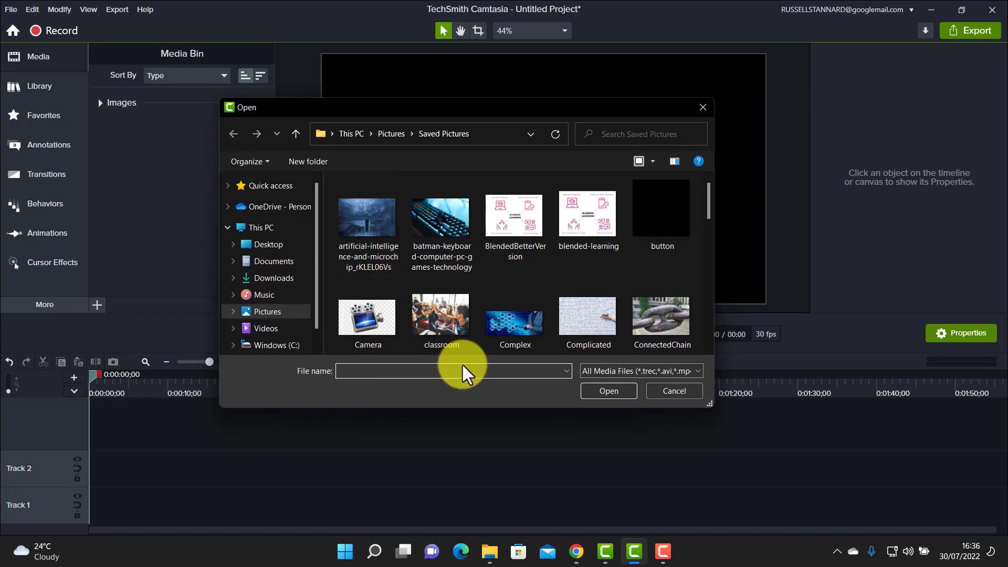
pyautogui.click(367, 223)
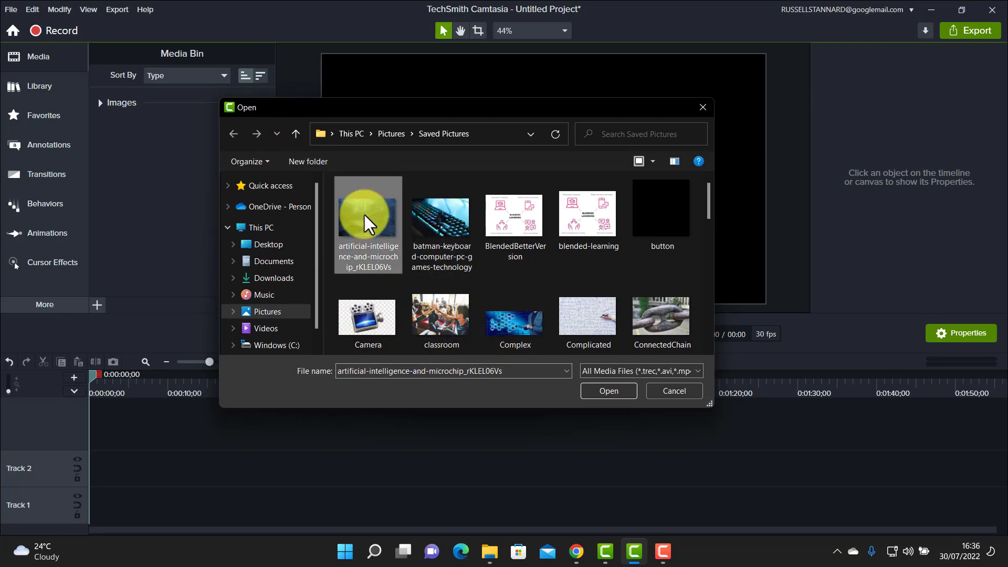
pyautogui.keyDown('ctrl'); pyautogui.click(469, 227); pyautogui.keyUp('ctrl')
pyautogui.keyDown('ctrl'); pyautogui.click(528, 326); pyautogui.keyUp('ctrl')
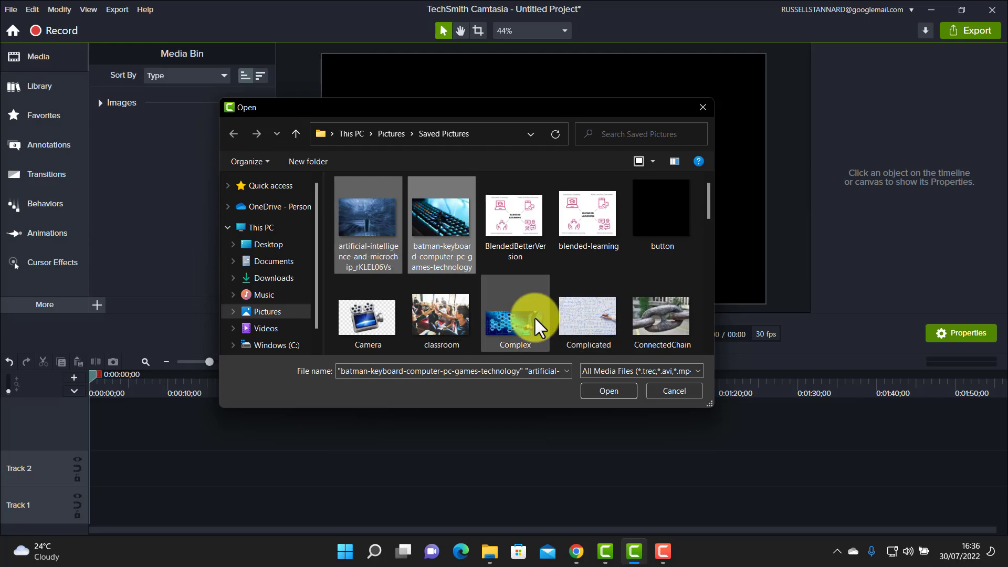
pyautogui.keyDown('ctrl'); pyautogui.click(436, 331); pyautogui.keyUp('ctrl')
pyautogui.keyDown('ctrl'); pyautogui.click(651, 330); pyautogui.keyUp('ctrl')
pyautogui.click(609, 390)
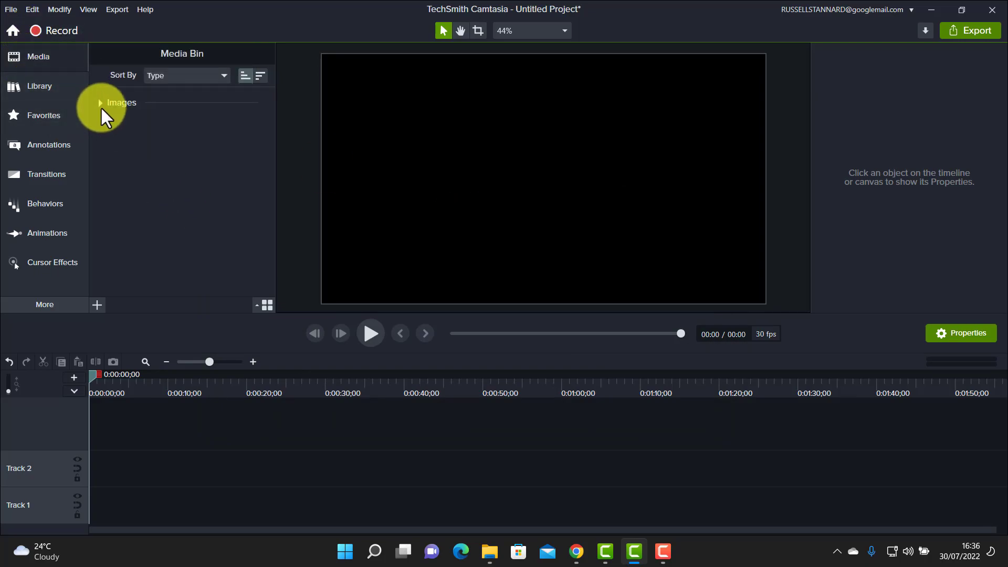
# - Place the ConnectedChain image from the media bin's Images group near the canvas centre and enlarge it to about 125%
pyautogui.click(100, 103)
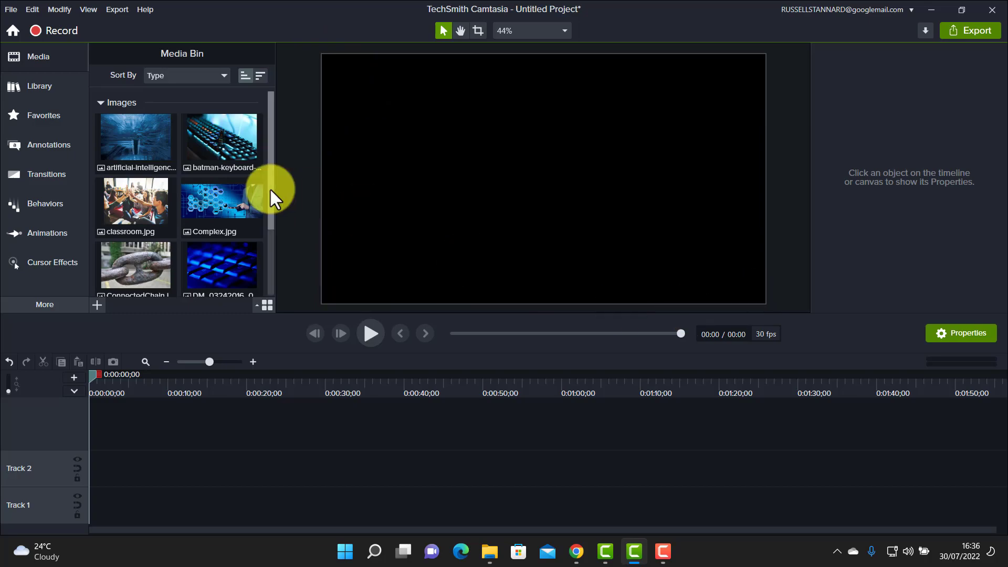
pyautogui.moveTo(144, 265); pyautogui.dragTo(516, 191)
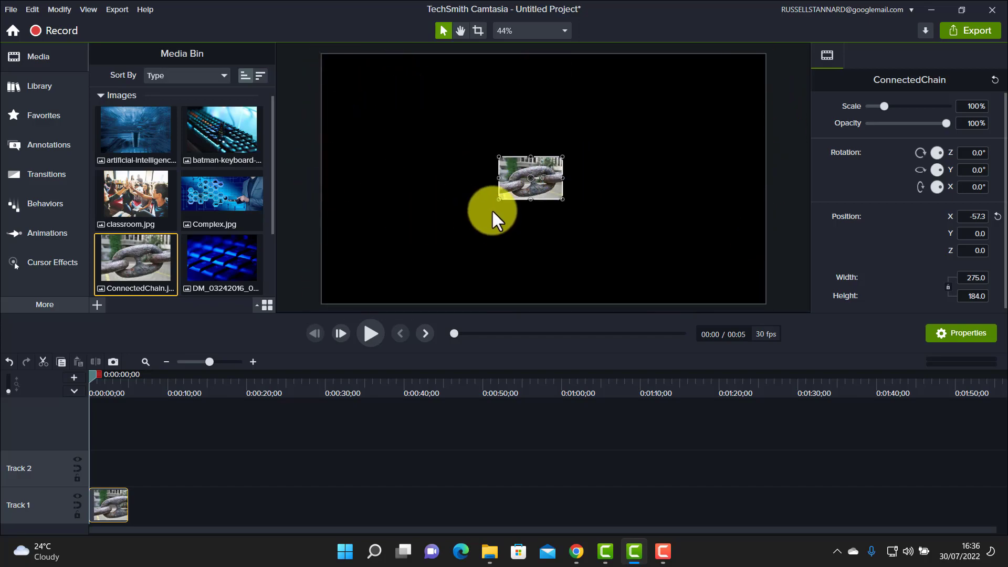
pyautogui.moveTo(498, 199); pyautogui.dragTo(482, 211)
pyautogui.click(478, 221)
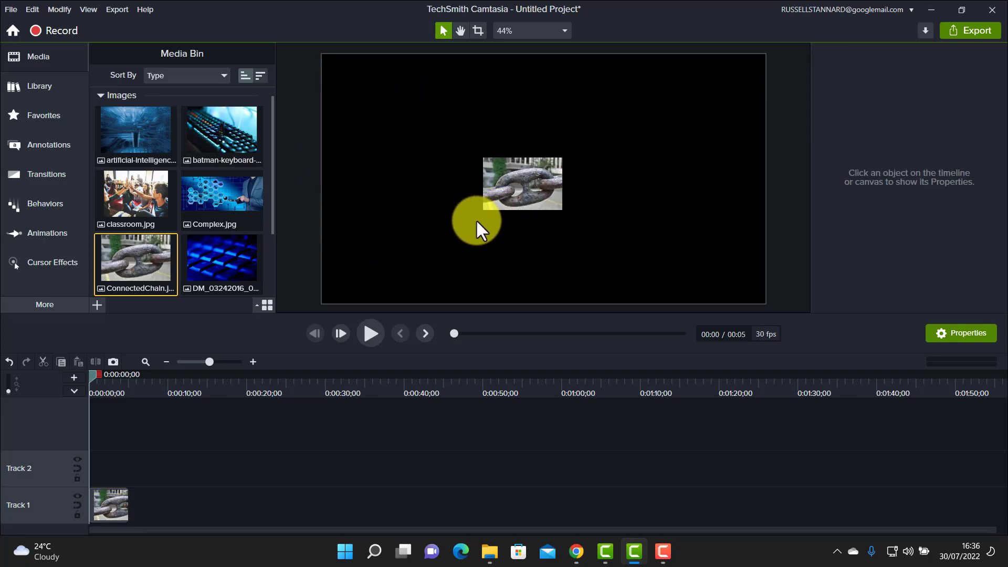
# - Enlarge the chain image to about 587% to span the canvas height, and centre it on the canvas
pyautogui.click(489, 191)
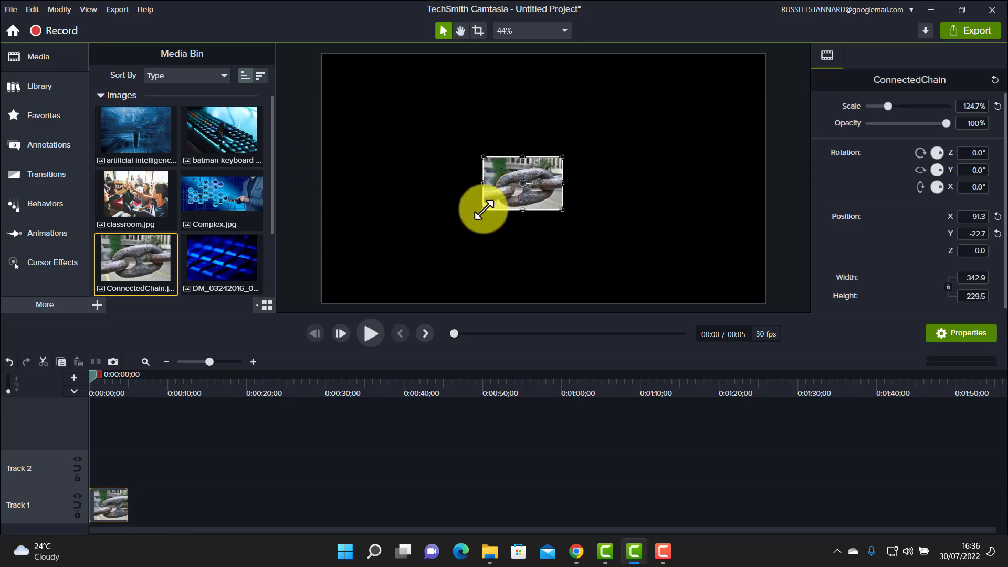
pyautogui.moveTo(482, 210); pyautogui.dragTo(338, 285)
pyautogui.moveTo(565, 158); pyautogui.dragTo(703, 99)
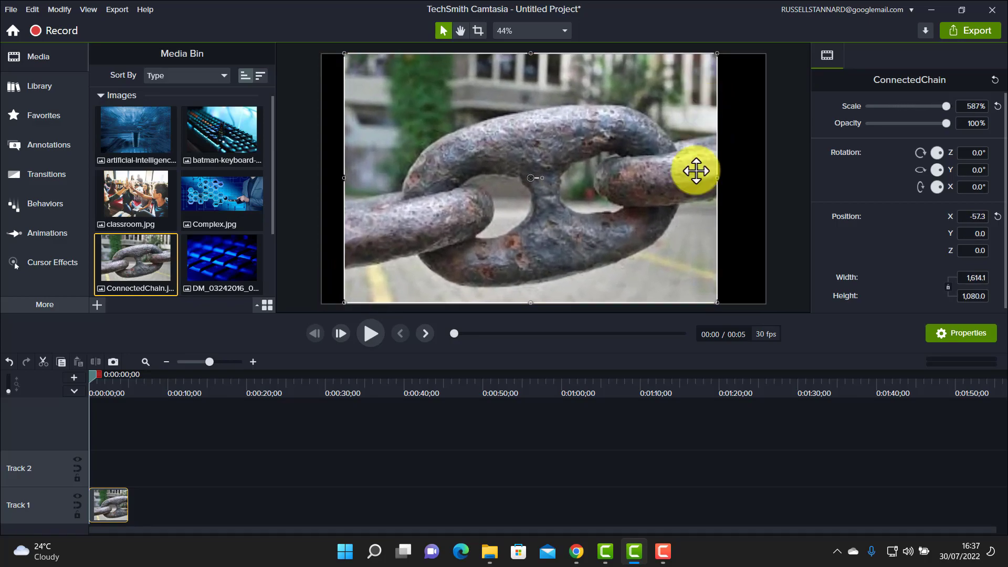
pyautogui.moveTo(550, 157); pyautogui.dragTo(557, 157)
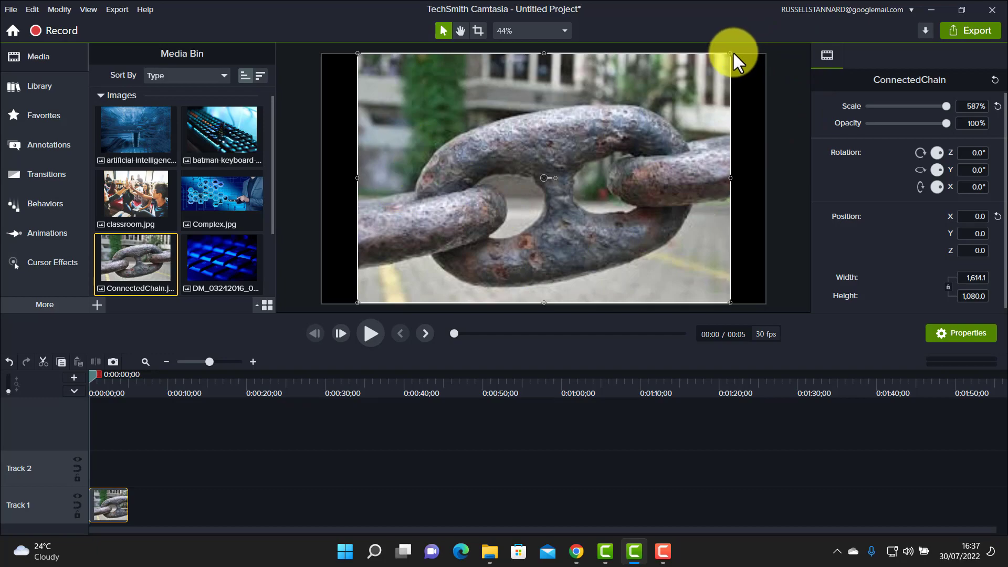
pyautogui.moveTo(730, 50); pyautogui.dragTo(718, 126)
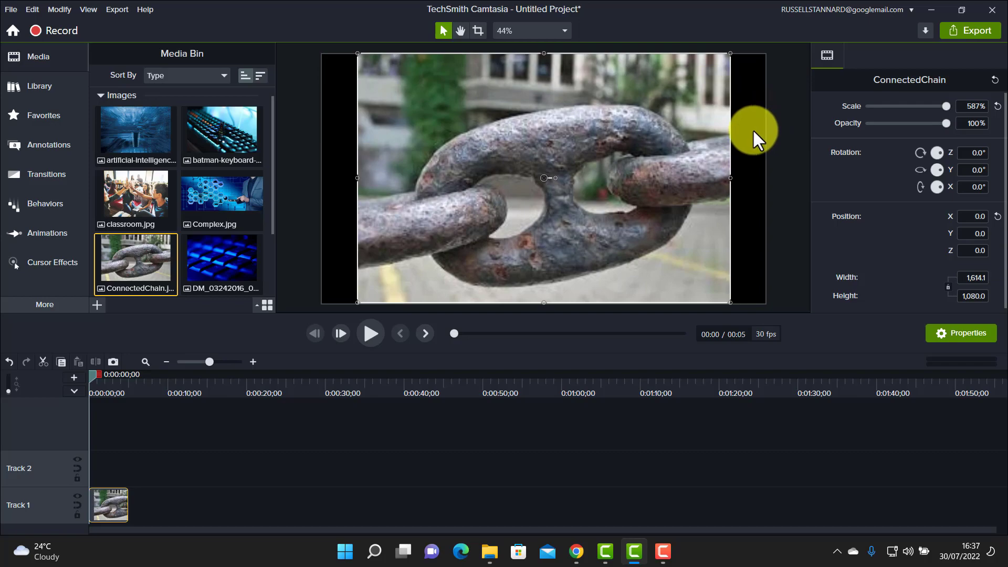
pyautogui.moveTo(564, 170); pyautogui.dragTo(573, 172)
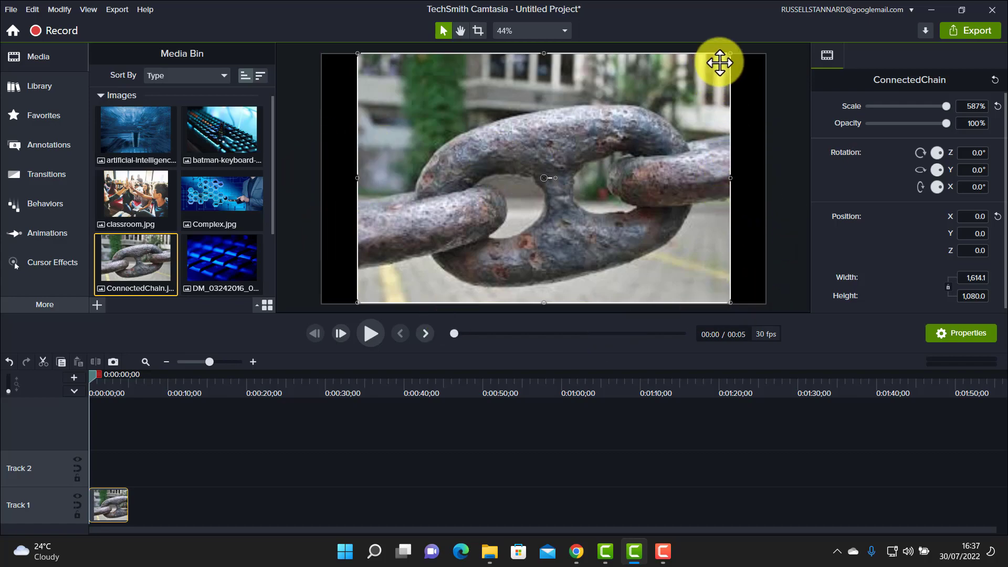
# - Enlarge the chain image to about 698% so it spans the 1920-pixel canvas width, and shift it down to about Y -102
pyautogui.moveTo(729, 302); pyautogui.dragTo(765, 327)
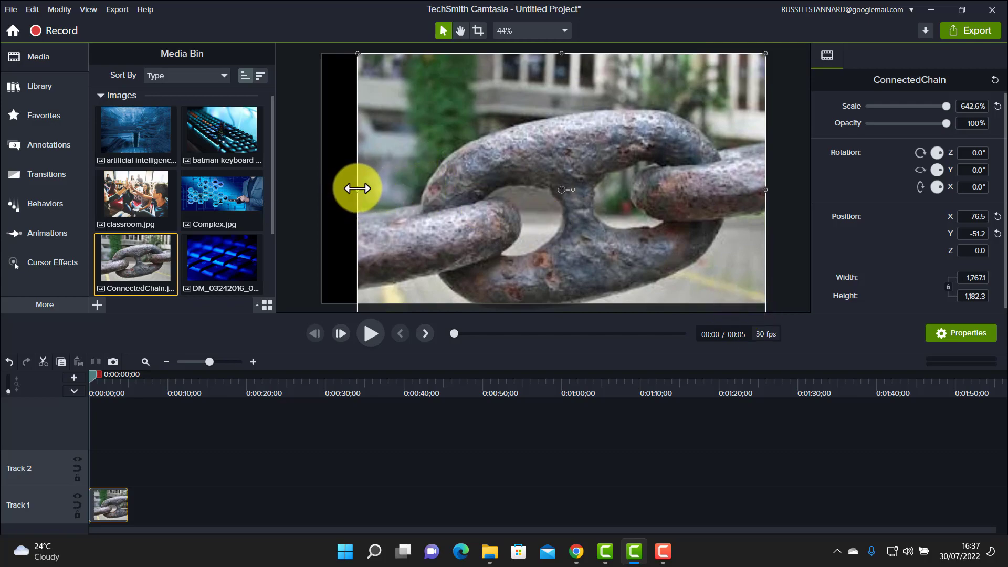
pyautogui.moveTo(356, 187); pyautogui.dragTo(326, 175)
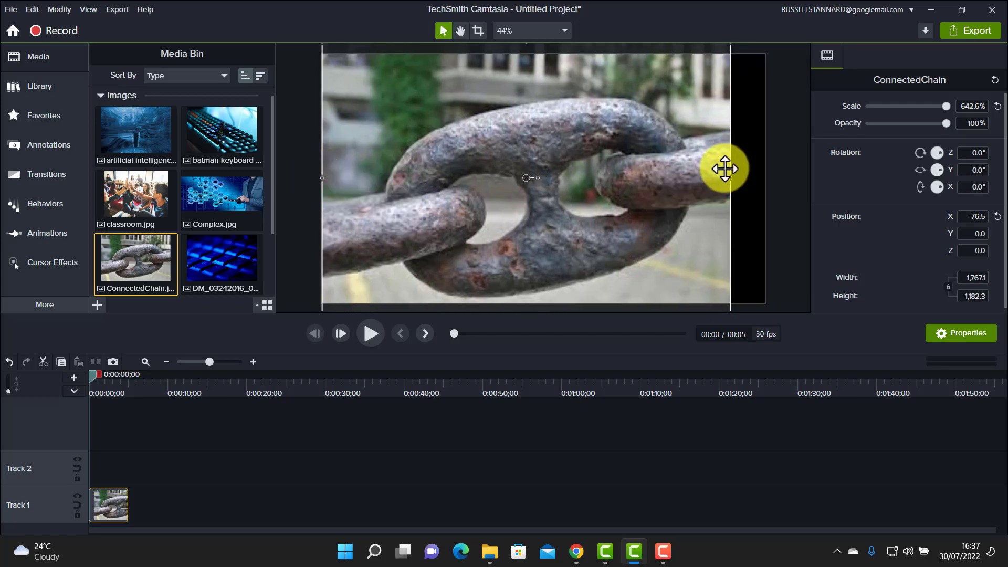
pyautogui.moveTo(729, 179); pyautogui.dragTo(754, 186)
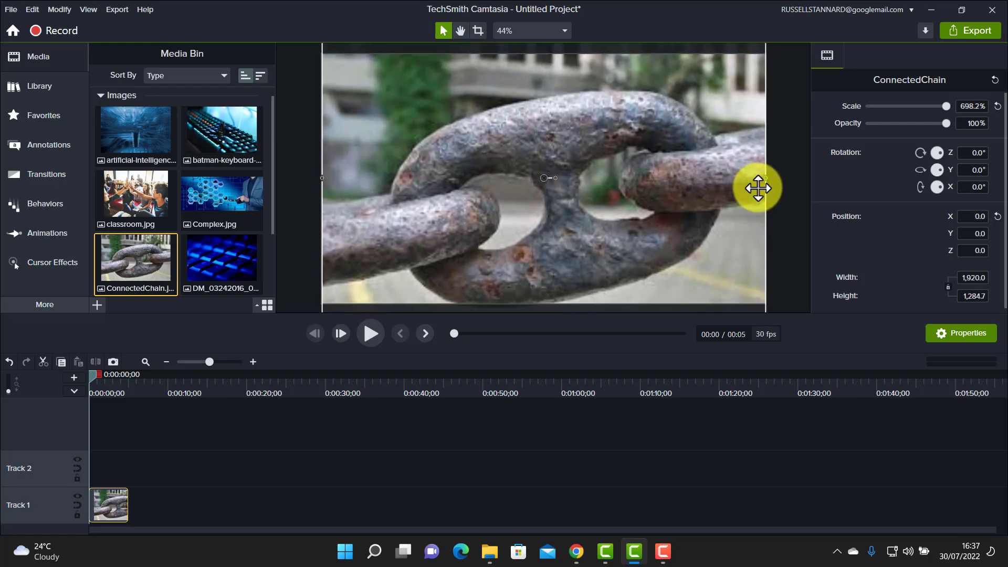
pyautogui.moveTo(638, 129); pyautogui.dragTo(641, 168)
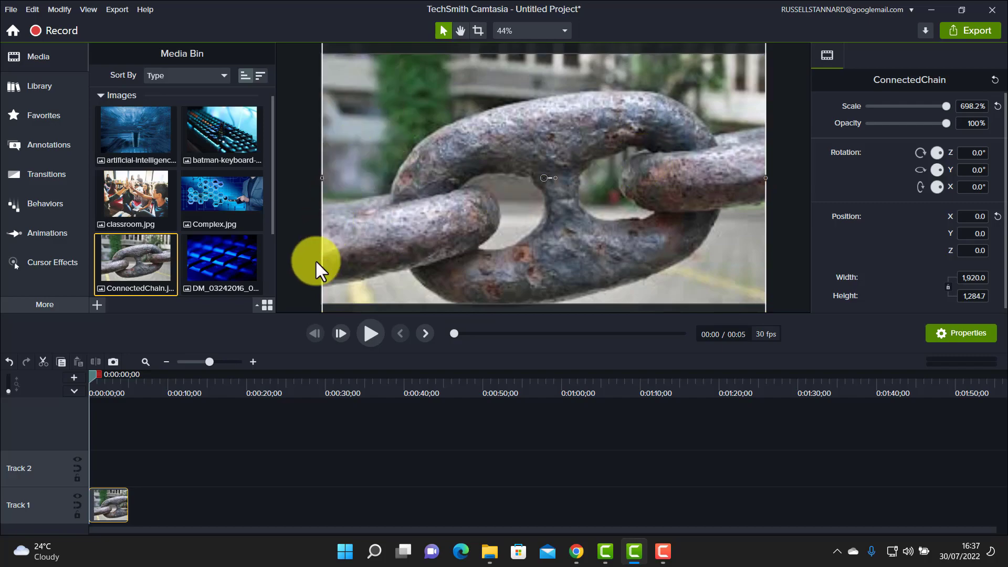
pyautogui.moveTo(589, 243); pyautogui.dragTo(592, 259)
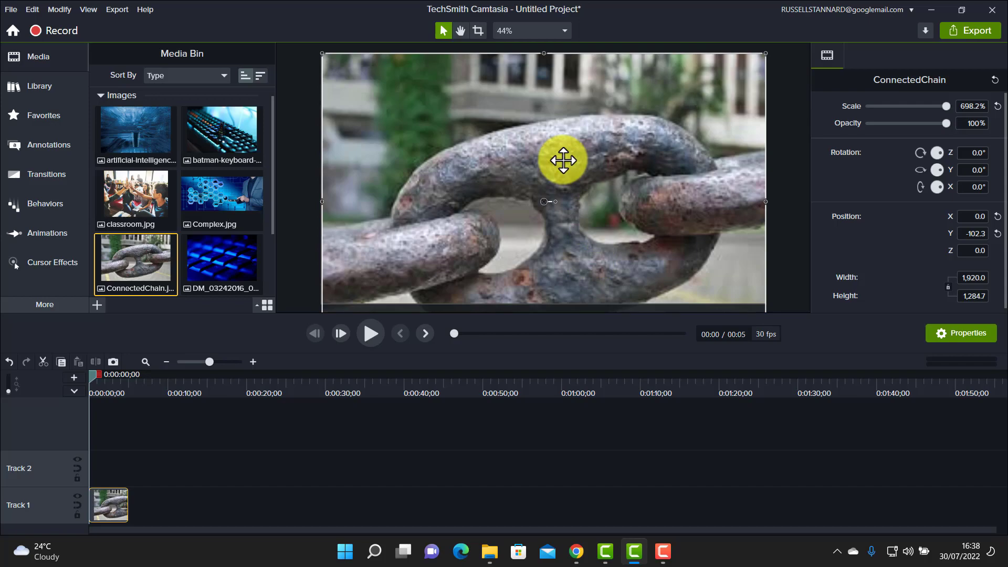
# - Delete the chain image from the project and import the 1280 image from the Desktop folder
pyautogui.press('Delete')
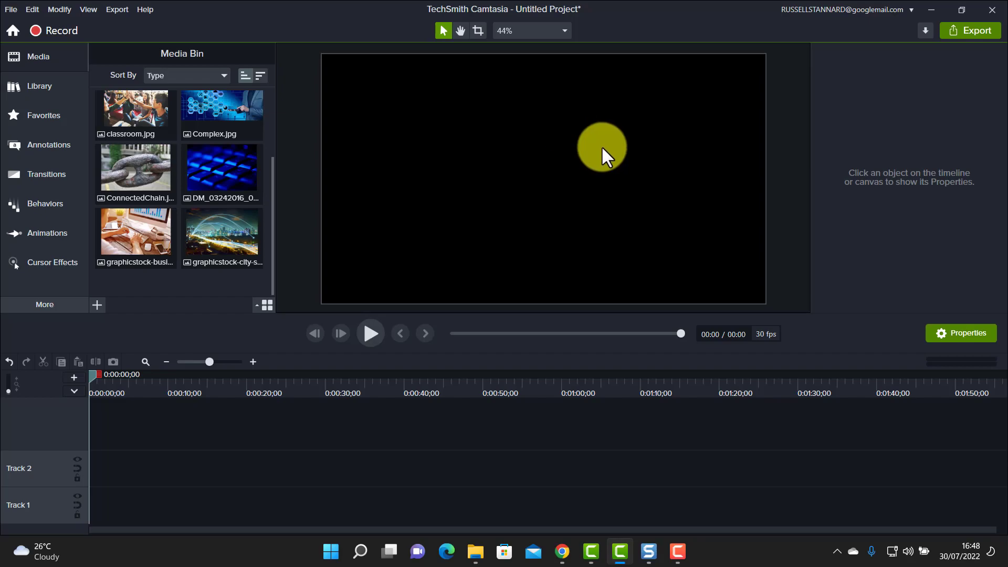
pyautogui.click(11, 10)
pyautogui.moveTo(47, 154)
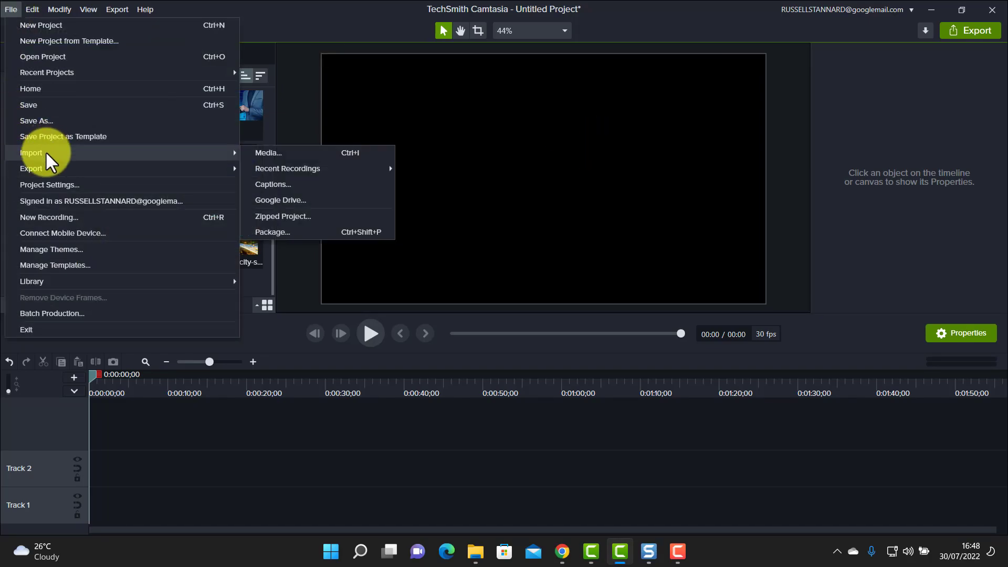
pyautogui.click(273, 153)
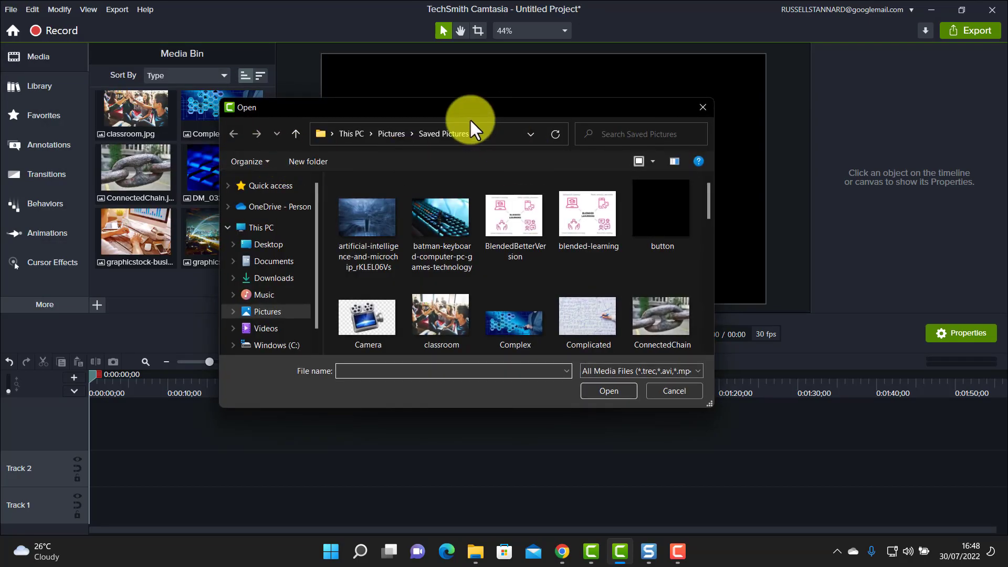
pyautogui.click(265, 244)
pyautogui.click(360, 332)
pyautogui.click(616, 391)
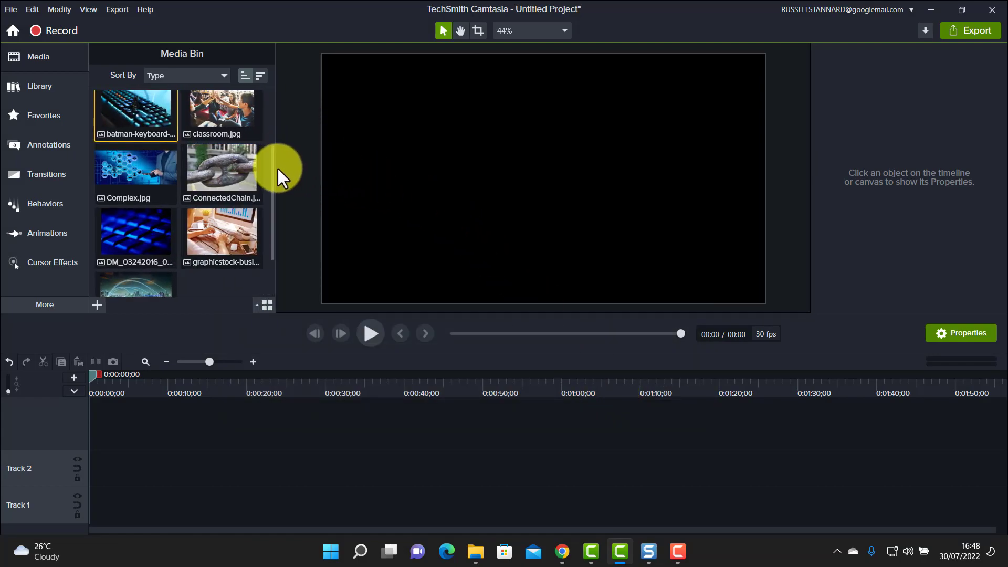
# - Place the 1280 image from the media bin on the canvas and enlarge it to 150% so it fills the frame
pyautogui.scroll(-2, 270, 168)
pyautogui.scroll(1, 274, 174)
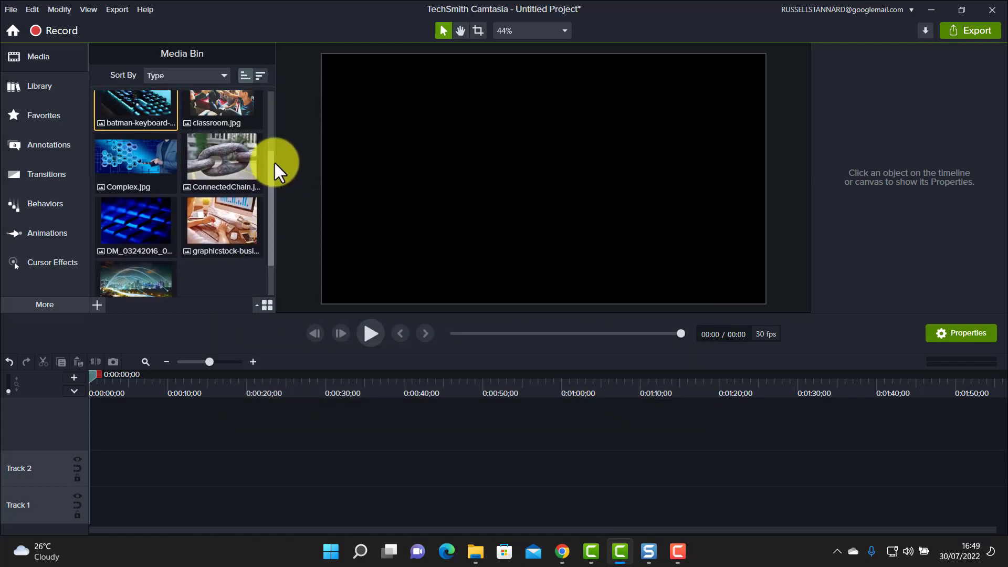
pyautogui.scroll(3, 275, 157)
pyautogui.moveTo(124, 139); pyautogui.dragTo(540, 204)
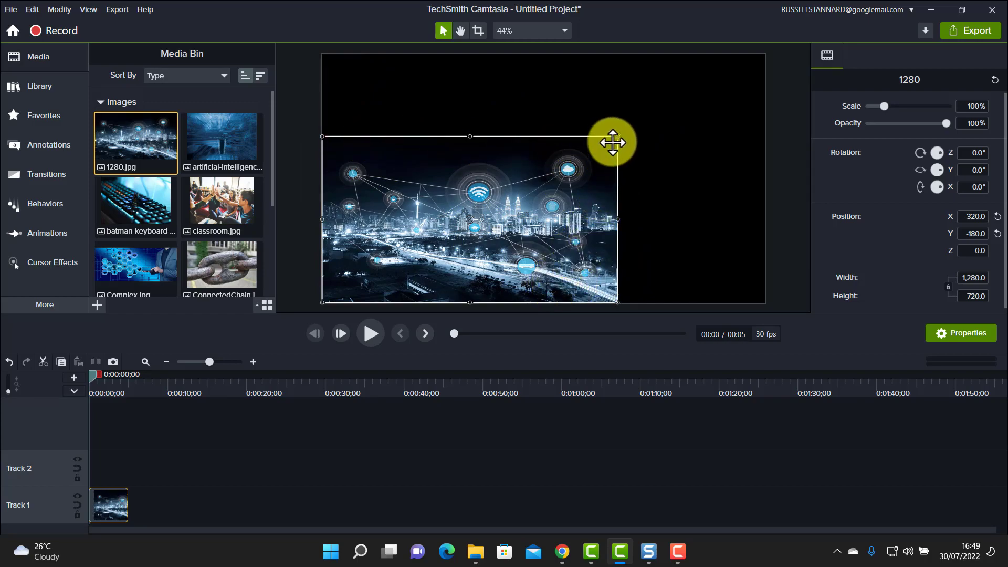
pyautogui.moveTo(618, 136); pyautogui.dragTo(754, 96)
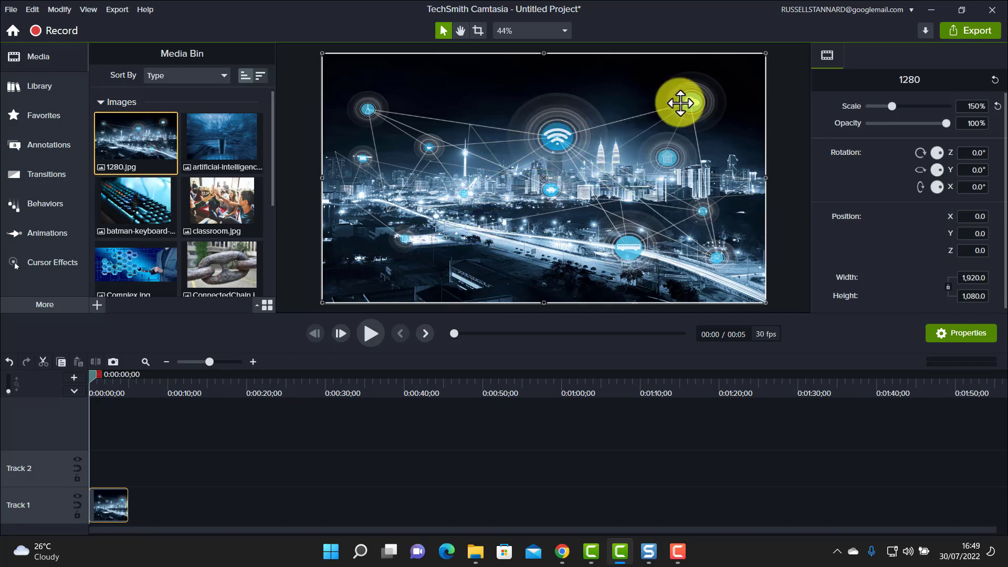
pyautogui.moveTo(766, 53)
pyautogui.mouseDown()
pyautogui.moveTo(687, 124)
pyautogui.moveTo(551, 207)
pyautogui.moveTo(689, 140)
pyautogui.moveTo(761, 85)
pyautogui.moveTo(764, 55)
pyautogui.mouseUp()
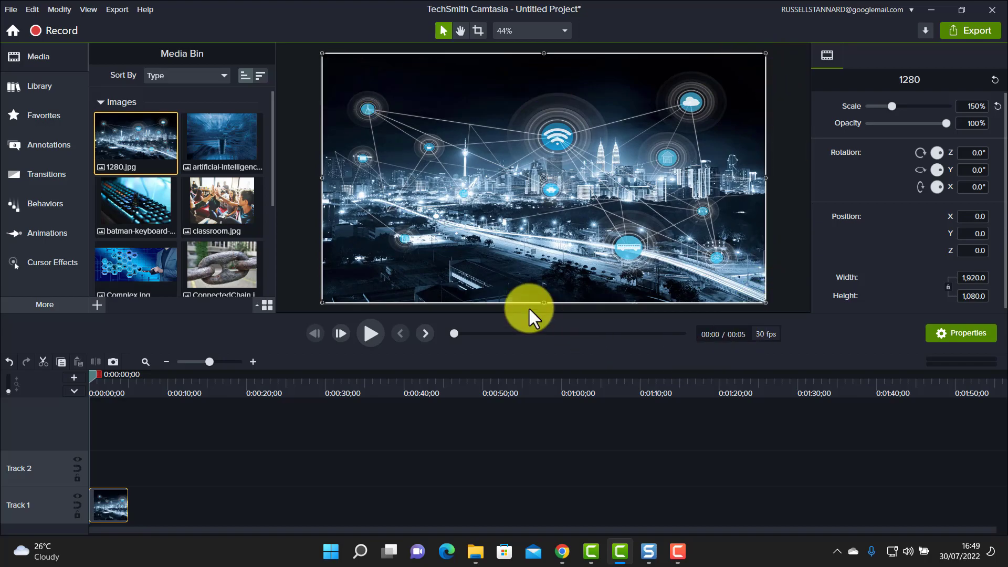
pyautogui.moveTo(766, 53)
pyautogui.mouseDown()
pyautogui.moveTo(529, 180)
pyautogui.moveTo(765, 53)
pyautogui.mouseUp()
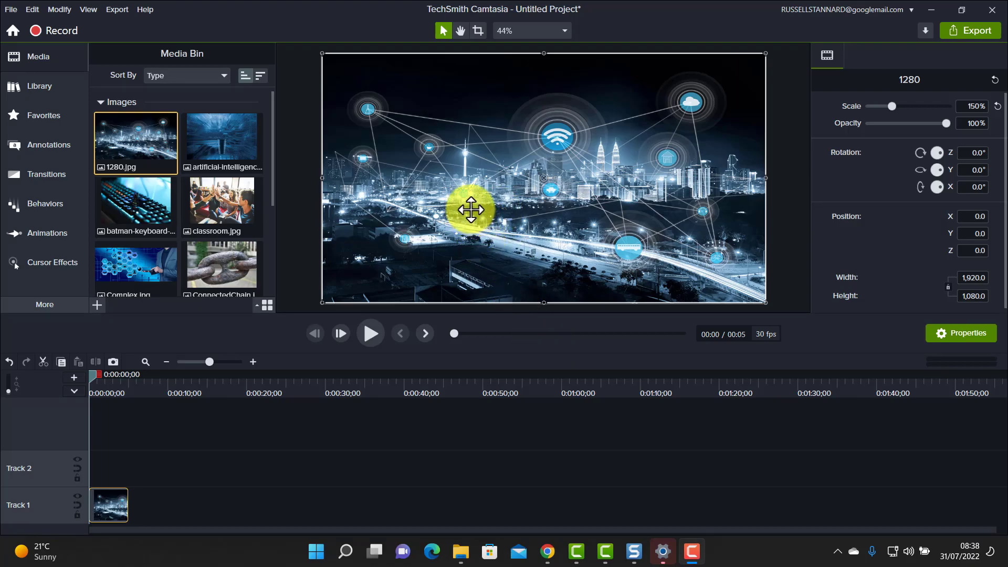
# - Extend the 1280 clip to about 31 seconds, and reduce its image to about 67% centred vertically at about X 319
pyautogui.moveTo(114, 504); pyautogui.dragTo(336, 507)
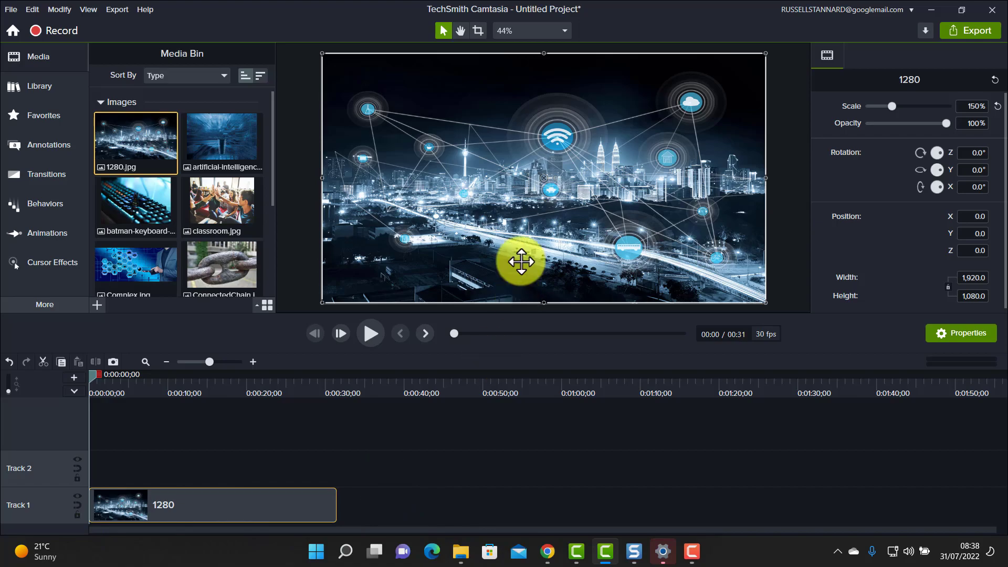
pyautogui.moveTo(765, 54); pyautogui.dragTo(519, 192)
pyautogui.moveTo(404, 249); pyautogui.dragTo(601, 180)
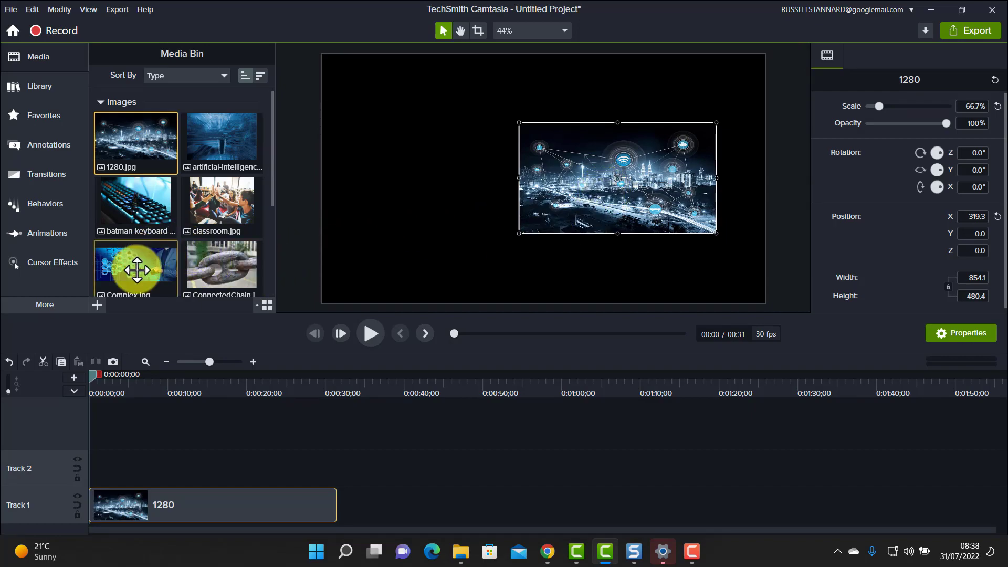
# - Add the batman-keyboard image at the canvas's lower left and a second 1280 image at its upper right, extending both clips to about 10 seconds
pyautogui.moveTo(136, 200); pyautogui.dragTo(427, 237)
pyautogui.moveTo(105, 140); pyautogui.dragTo(610, 144)
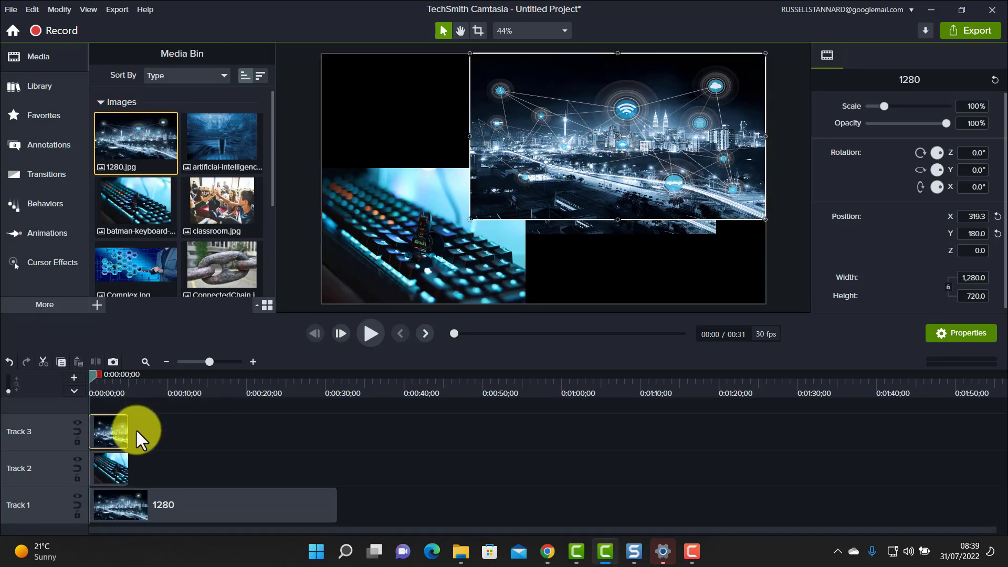
pyautogui.moveTo(127, 430); pyautogui.dragTo(170, 445)
pyautogui.moveTo(131, 479); pyautogui.dragTo(170, 470)
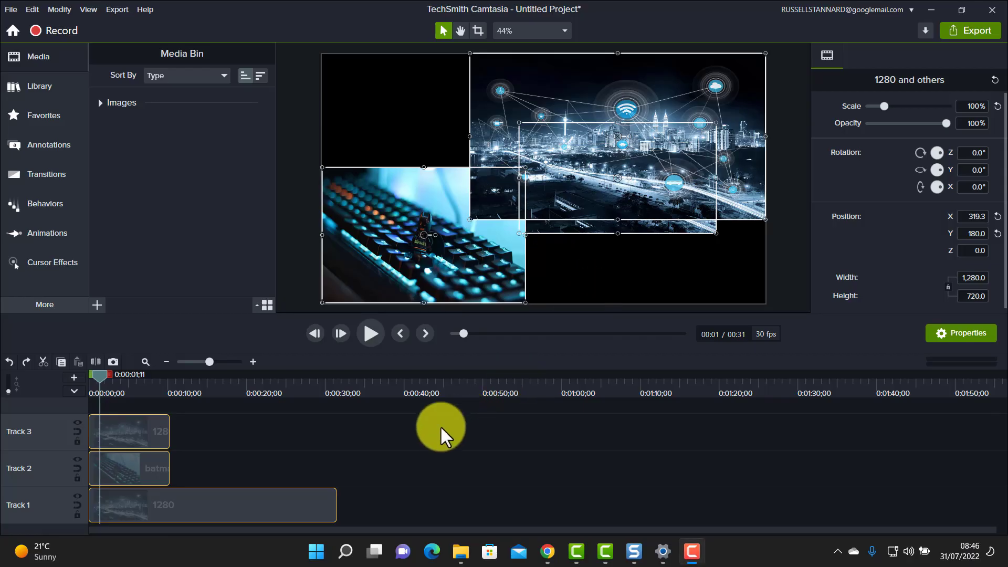
# - Delete all clips from the three tracks and import the JapanCrossRoad video from the Techsmith folder
pyautogui.moveTo(362, 422); pyautogui.dragTo(137, 509)
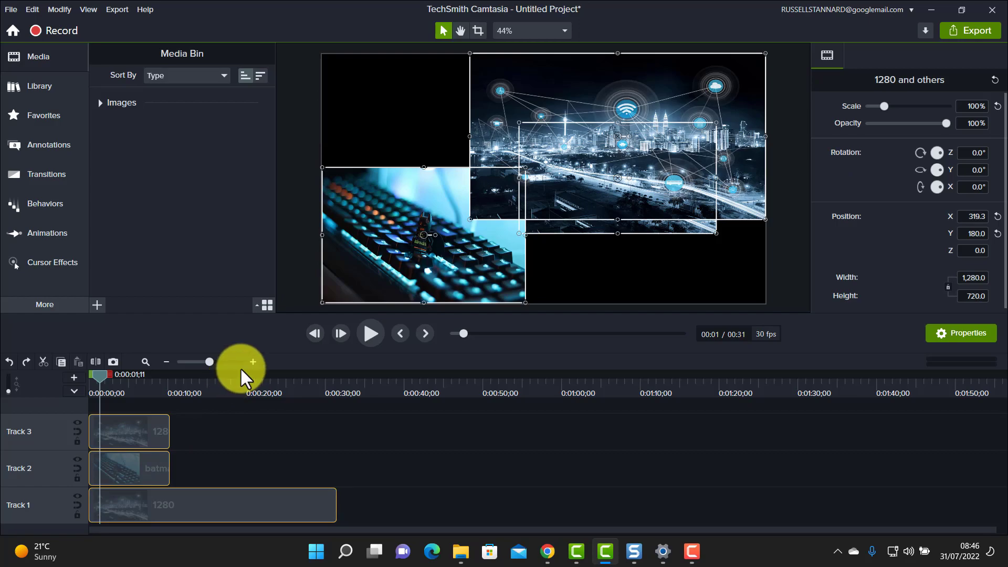
pyautogui.press('Delete')
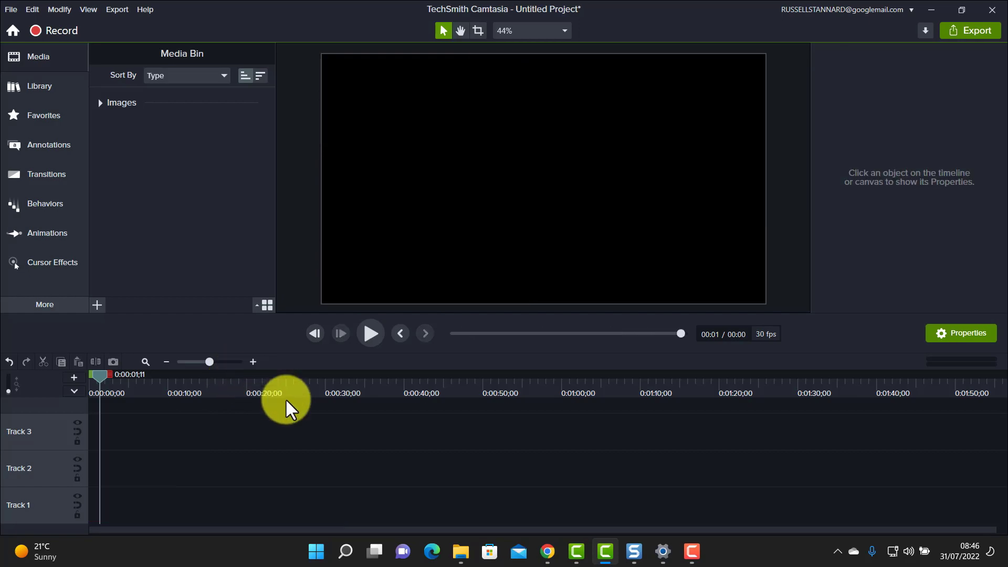
pyautogui.click(11, 9)
pyautogui.moveTo(31, 153)
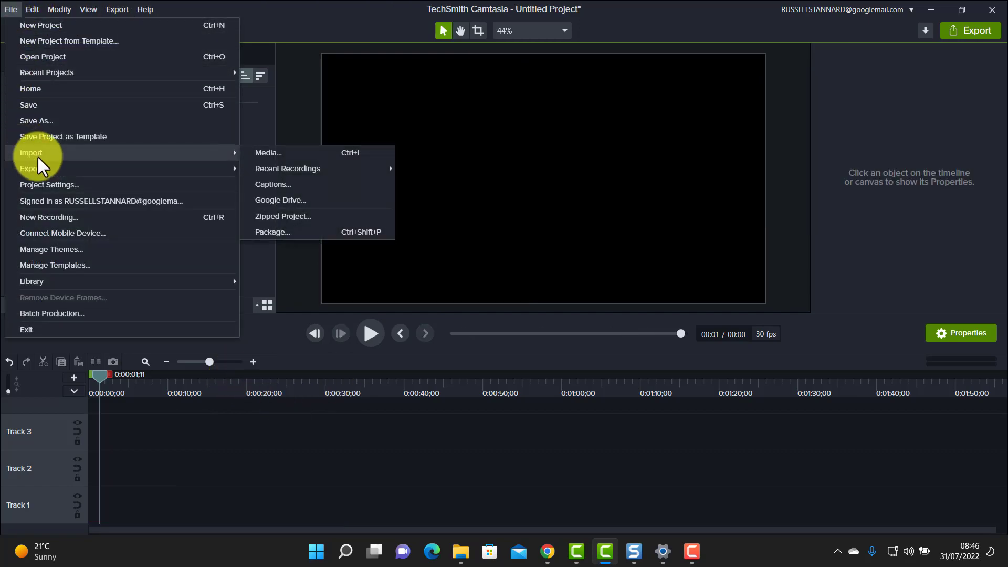
pyautogui.click(263, 152)
pyautogui.click(457, 228)
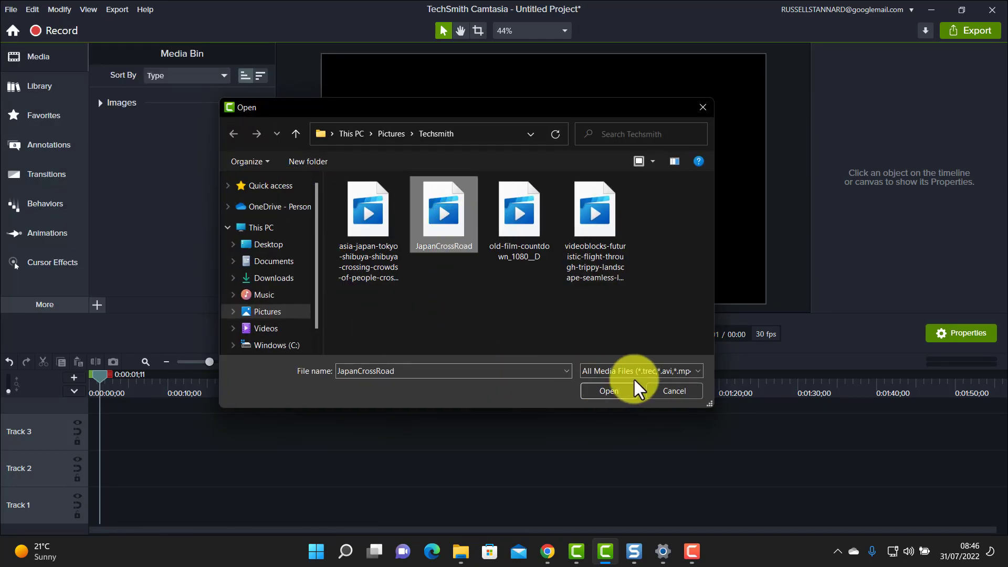
pyautogui.click(610, 397)
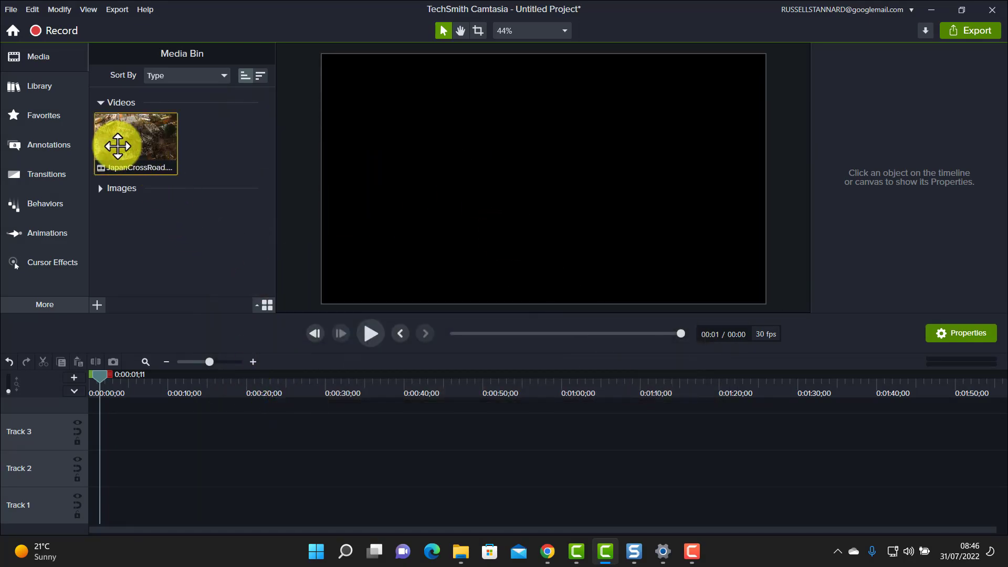
# - Place the JapanCrossRoad video directly on the canvas at the playhead and delete it again
pyautogui.moveTo(116, 143); pyautogui.dragTo(547, 178)
pyautogui.click(285, 433)
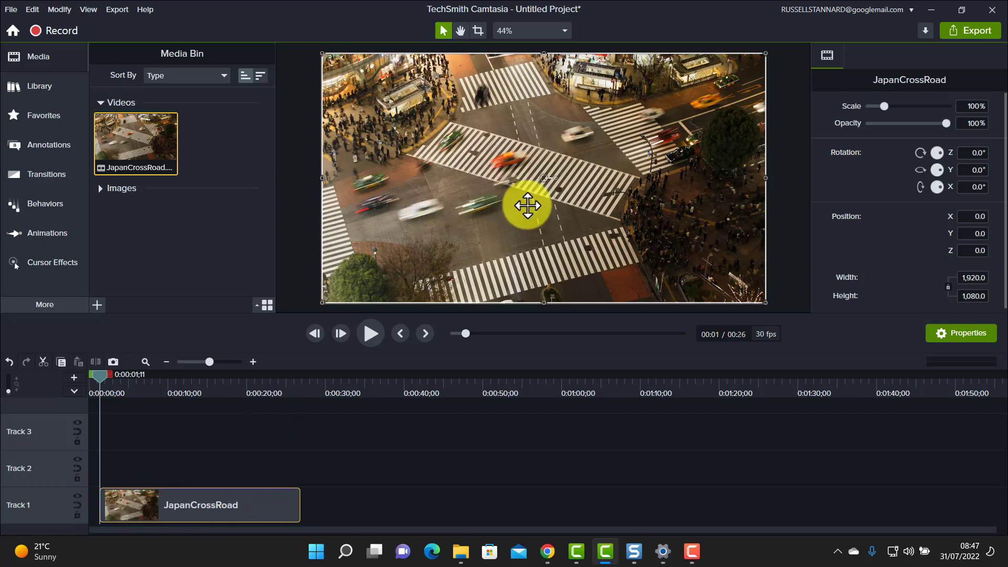
pyautogui.press('Delete')
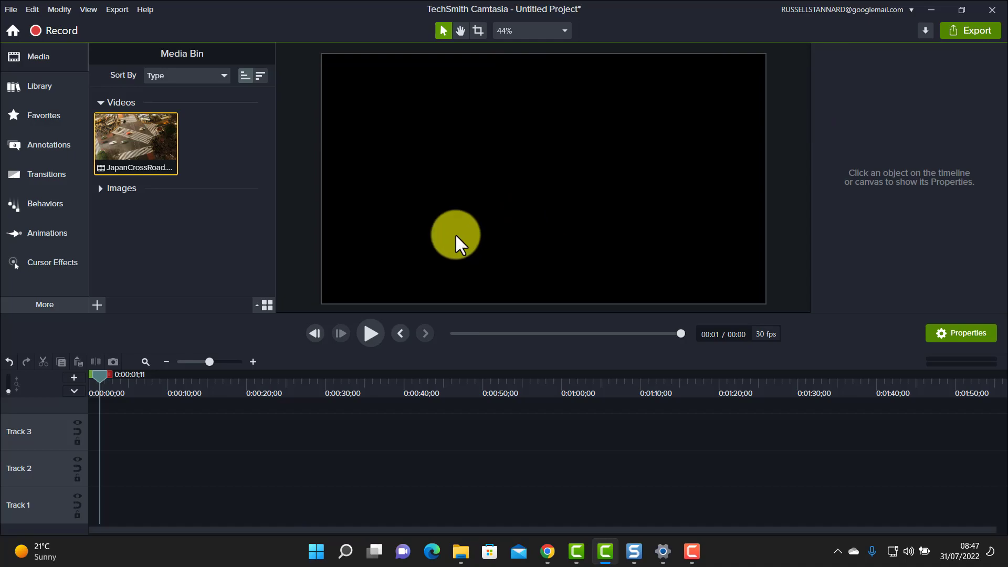
# - Add the JapanCrossRoad video to the timeline and position the clip at the very start of Track 1
pyautogui.moveTo(137, 151); pyautogui.dragTo(72, 482)
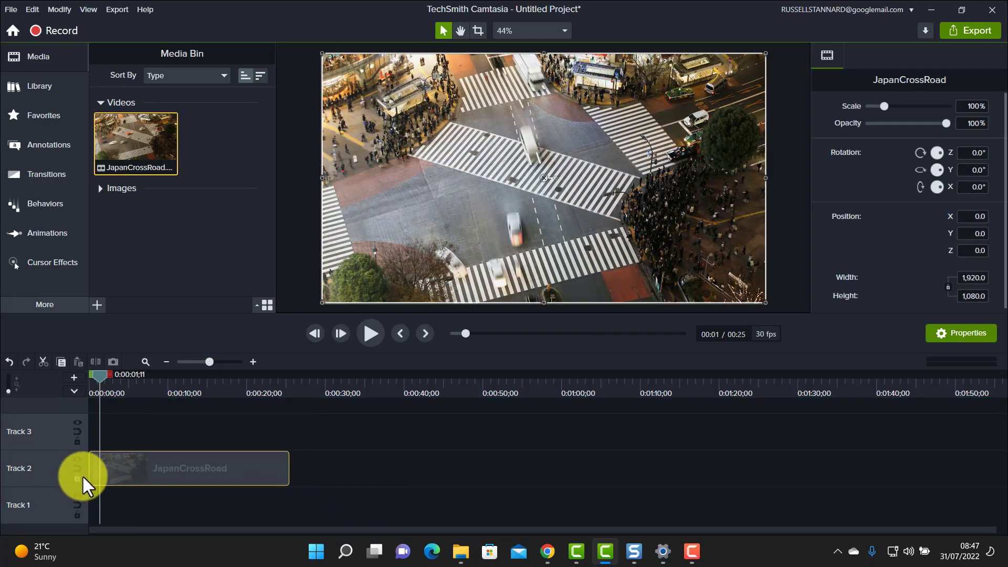
pyautogui.moveTo(136, 470); pyautogui.dragTo(79, 518)
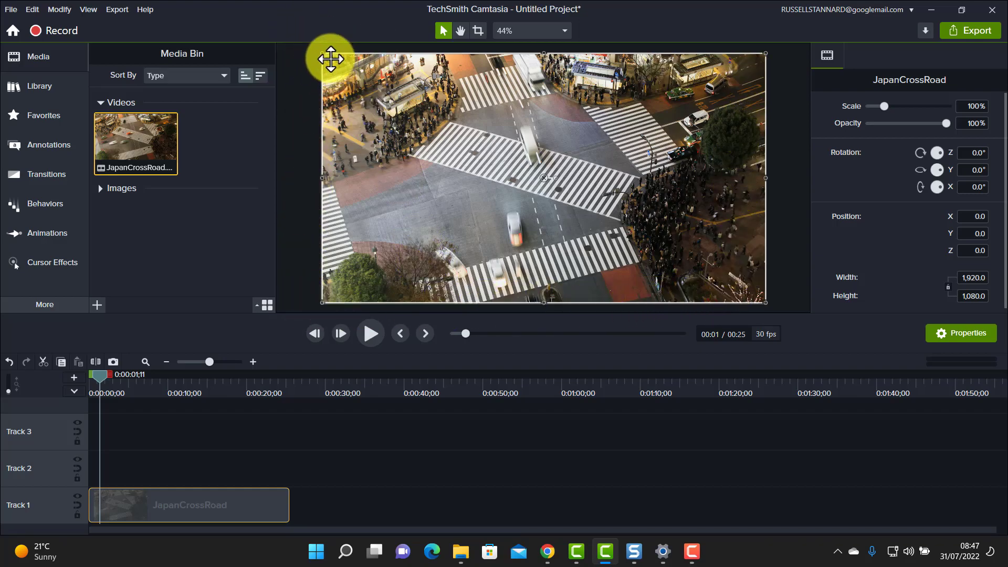
# - Review the canvas dimensions in the project settings and close them without applying changes
pyautogui.click(565, 31)
pyautogui.click(531, 188)
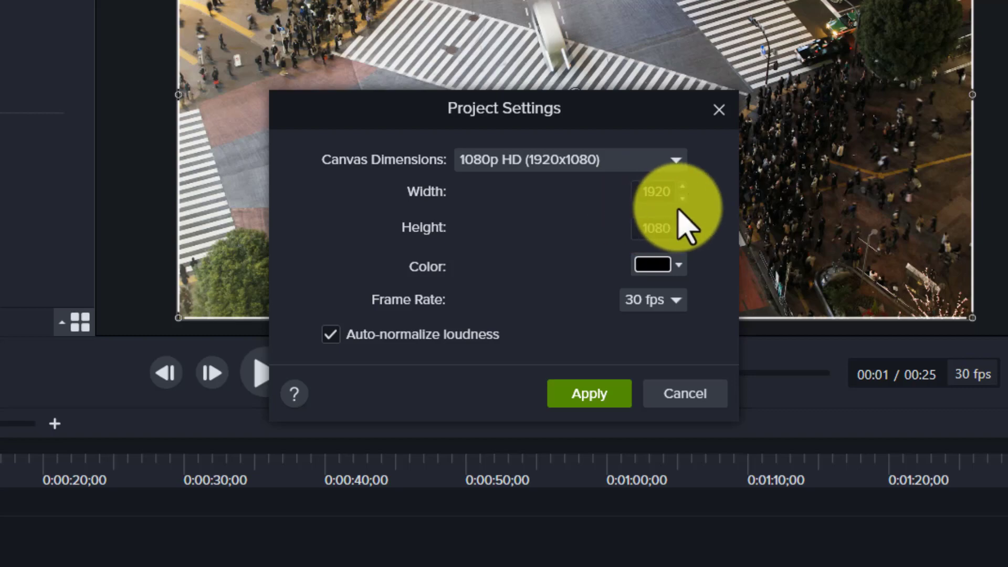
pyautogui.click(718, 110)
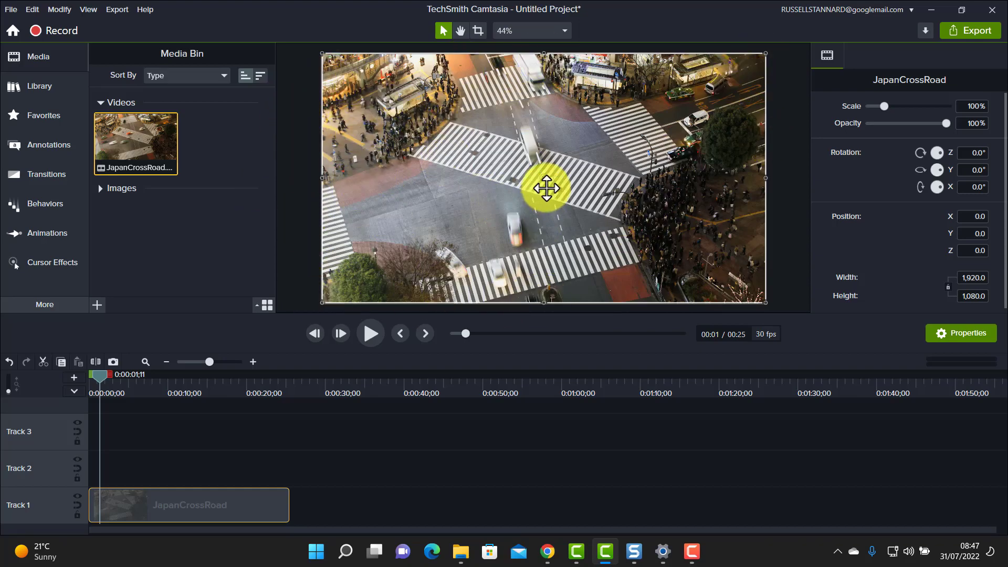
# - Shrink the JapanCrossRoad video to about 54% at the canvas's bottom centre, about Y -249, and try to extend its clip on Track 1
pyautogui.moveTo(321, 53); pyautogui.dragTo(524, 247)
pyautogui.moveTo(645, 274); pyautogui.dragTo(541, 276)
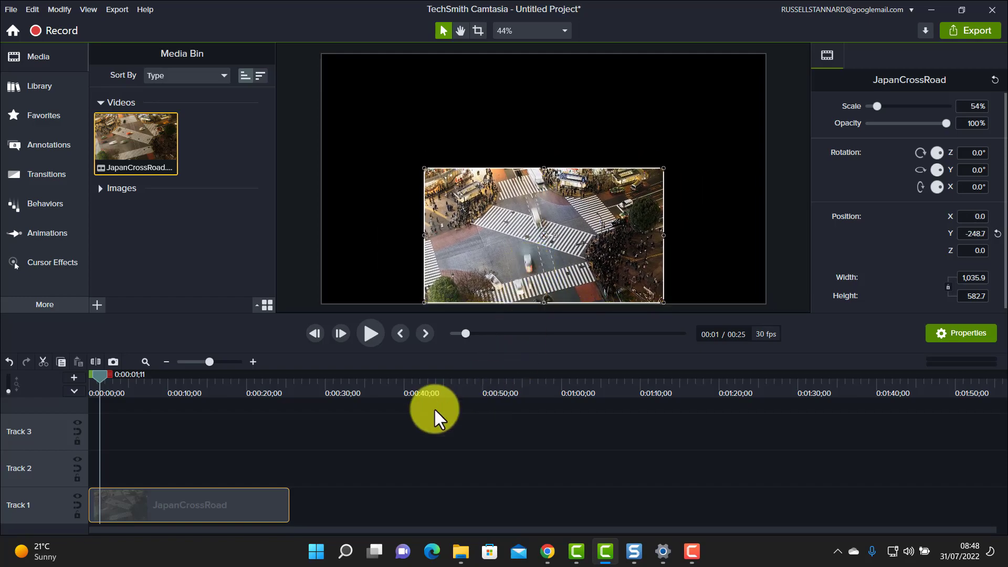
pyautogui.moveTo(286, 513); pyautogui.dragTo(744, 530)
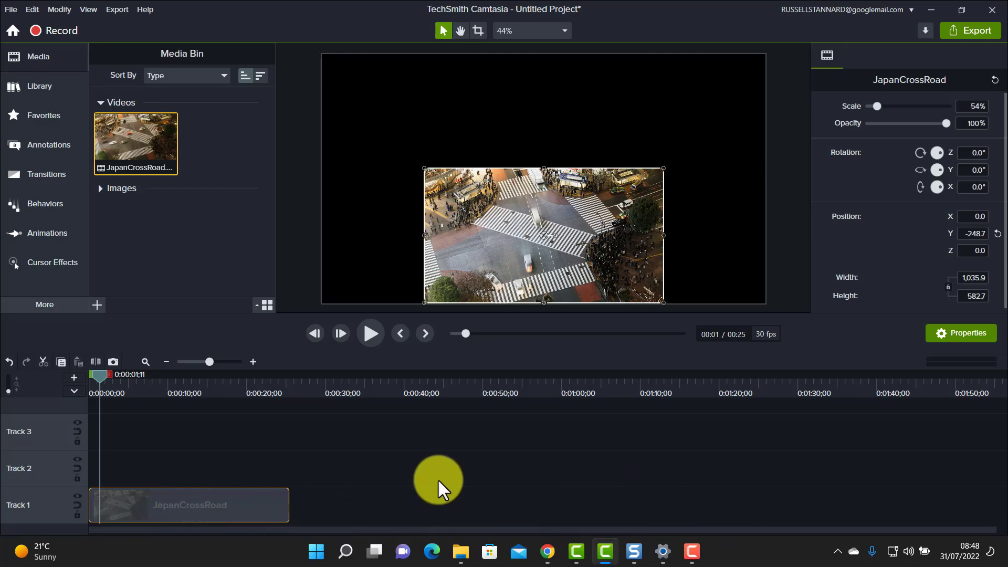
# - Add a second JapanCrossRoad clip directly after the first on Track 1 and move the playhead onto it at about 37 seconds
pyautogui.moveTo(131, 139); pyautogui.dragTo(284, 520)
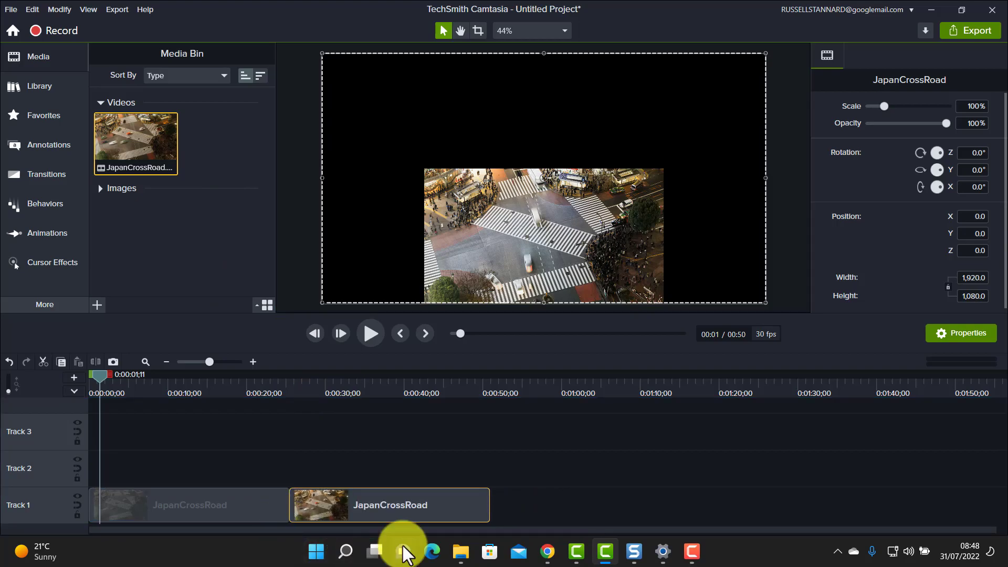
pyautogui.moveTo(101, 380); pyautogui.dragTo(388, 508)
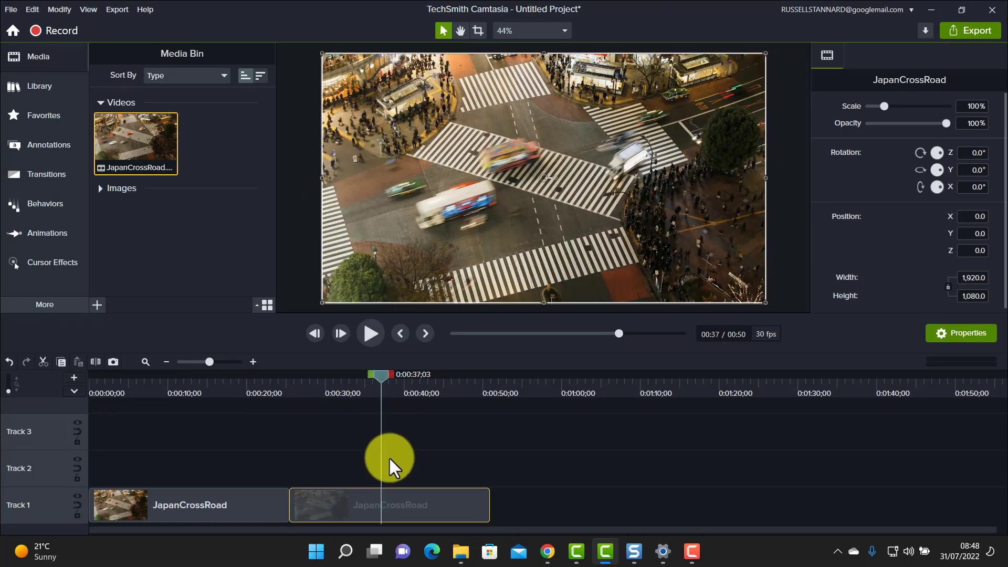
# - Select the first JapanCrossRoad clip and move the playhead back over it to about 0:00:10;25 to view it on the canvas
pyautogui.click(180, 513)
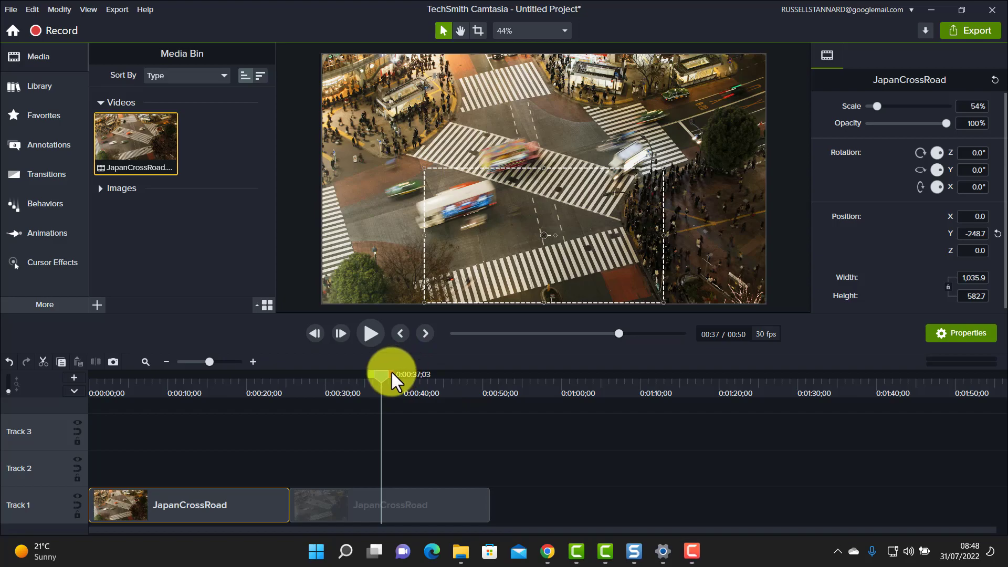
pyautogui.moveTo(380, 372); pyautogui.dragTo(180, 372)
pyautogui.rightClick(195, 507)
pyautogui.click(544, 224)
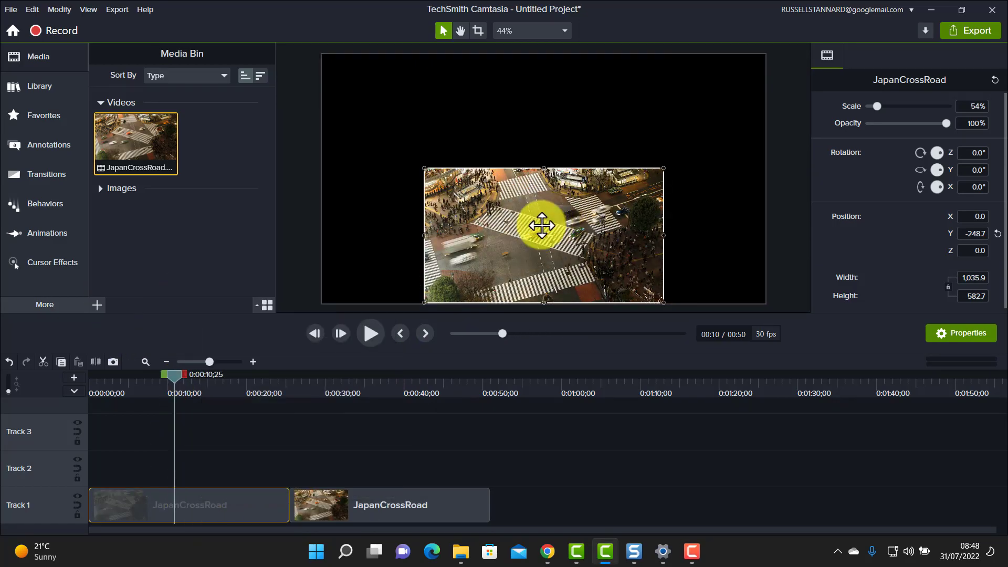
# - Scale the first JapanCrossRoad clip to fit the whole canvas and scrub the playhead to about 0:00:14;23
pyautogui.rightClick(524, 225)
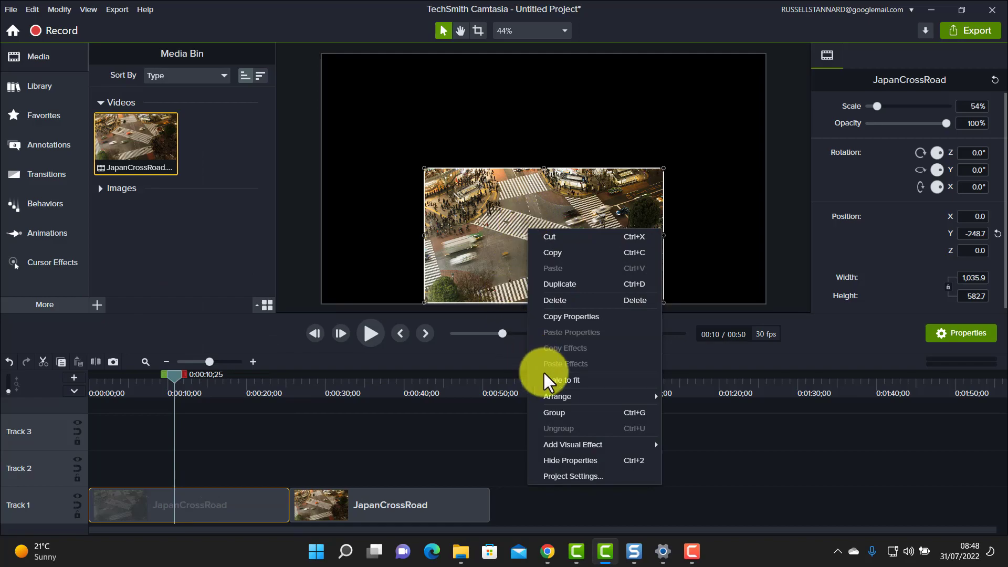
pyautogui.click(586, 379)
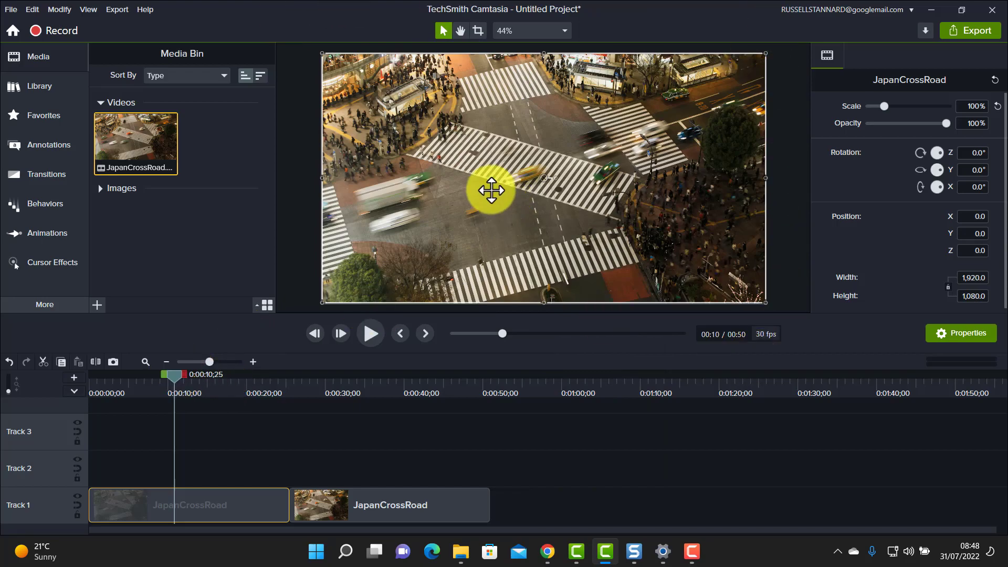
pyautogui.moveTo(172, 374)
pyautogui.mouseDown()
pyautogui.moveTo(103, 371)
pyautogui.moveTo(156, 367)
pyautogui.mouseUp()
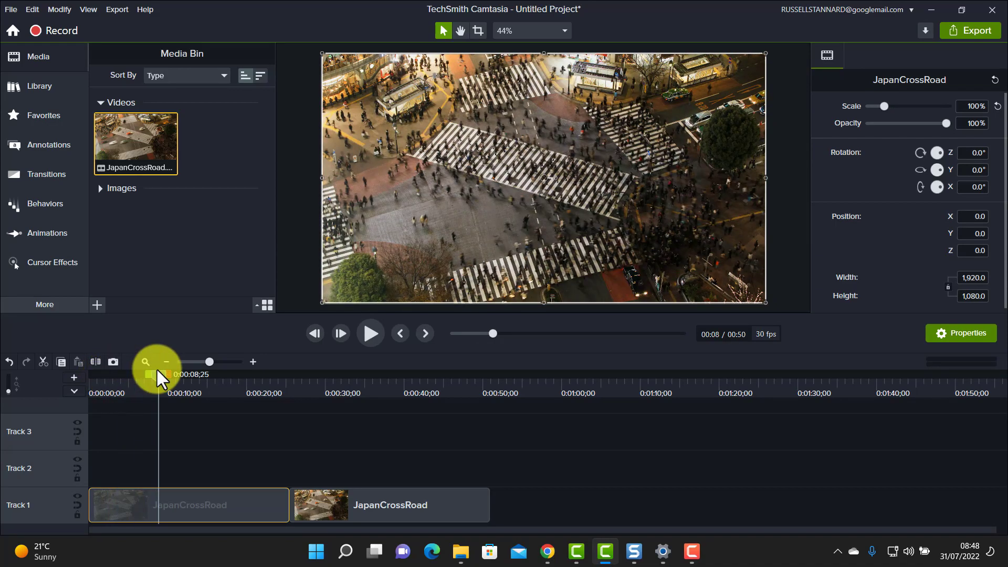
pyautogui.moveTo(156, 369); pyautogui.dragTo(202, 467)
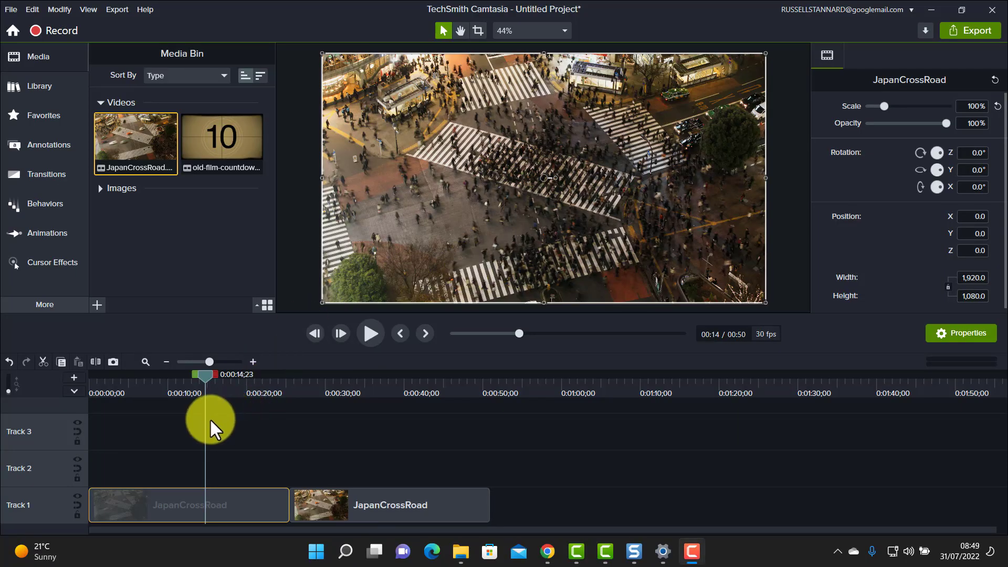
# - Delete the second JapanCrossRoad clip from Track 1 and shrink the remaining one to about 45% in the canvas's bottom-right corner
pyautogui.click(426, 509)
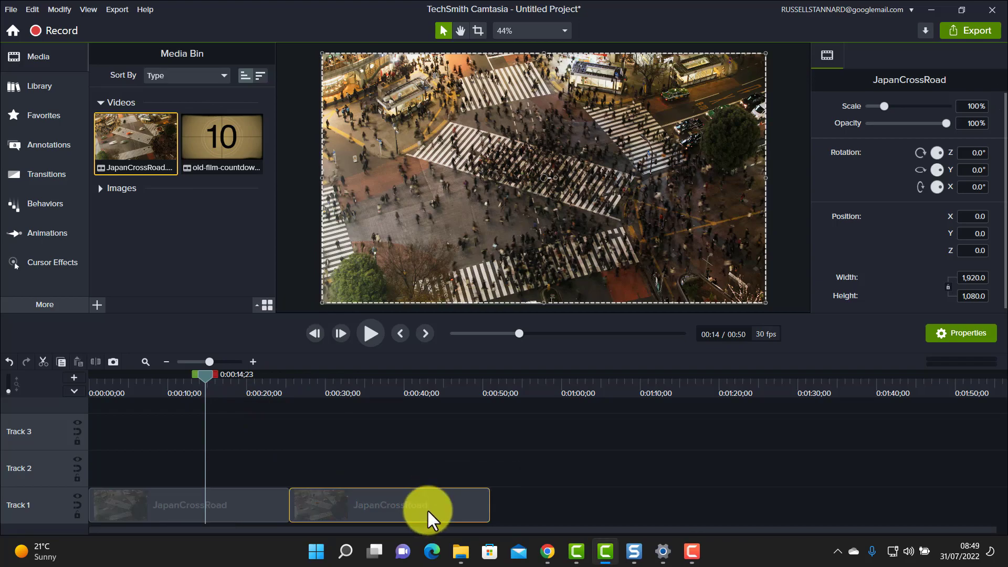
pyautogui.press('Delete')
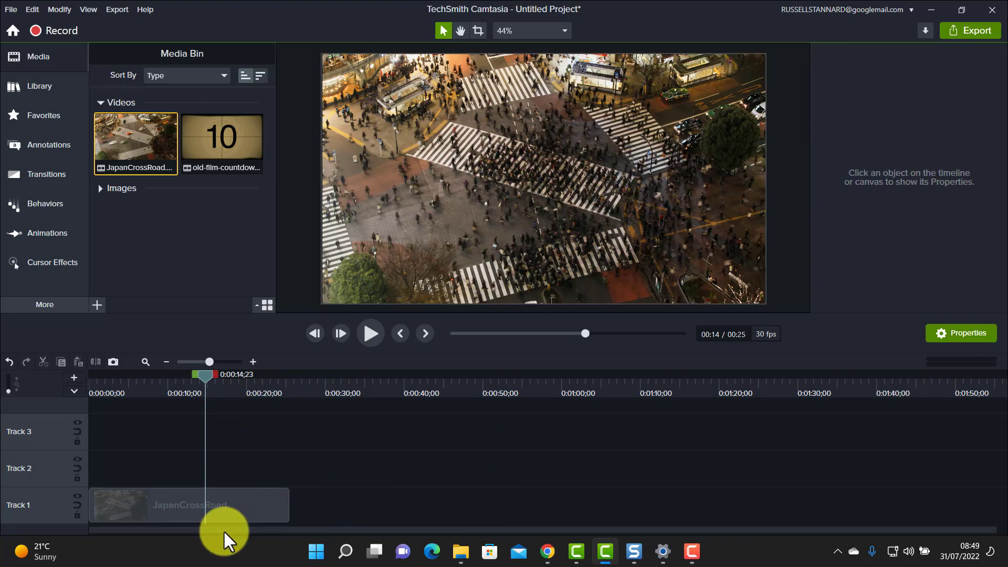
pyautogui.click(250, 508)
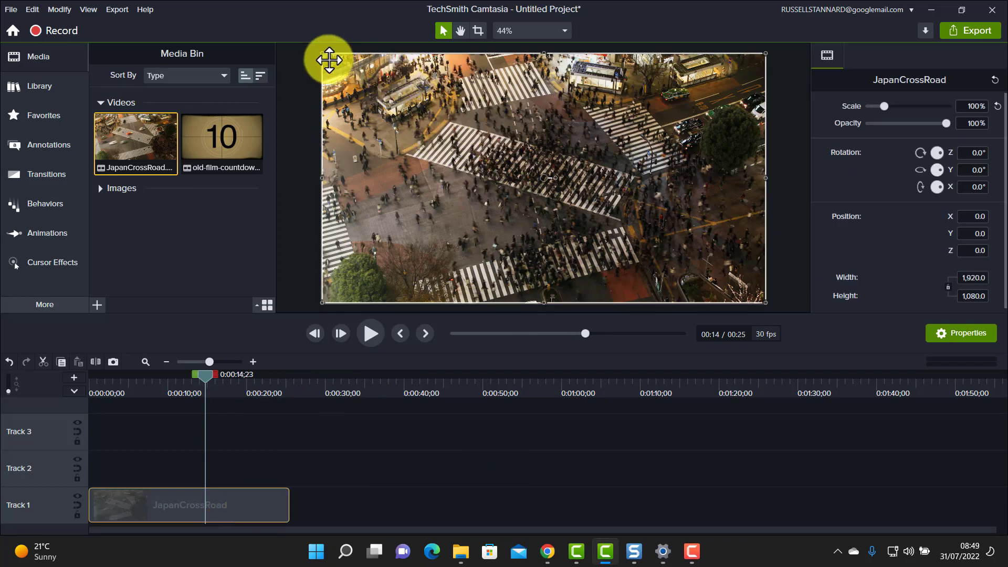
pyautogui.moveTo(324, 53); pyautogui.dragTo(582, 220)
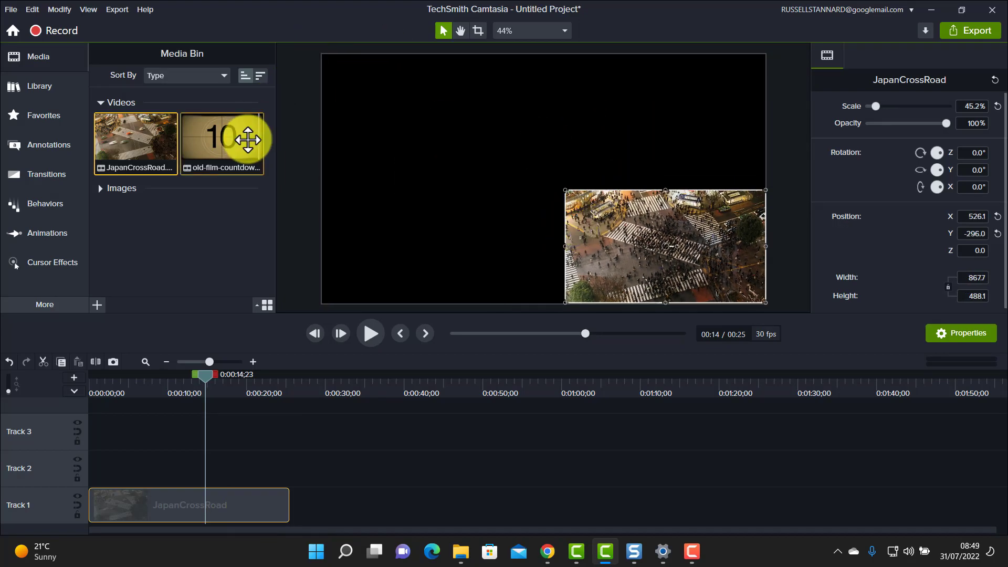
# - Add the old-film-countdown video on Track 2 and shrink it to about 57.6% in the canvas's top-left corner, about X -407, Y 229
pyautogui.moveTo(270, 142); pyautogui.dragTo(499, 203)
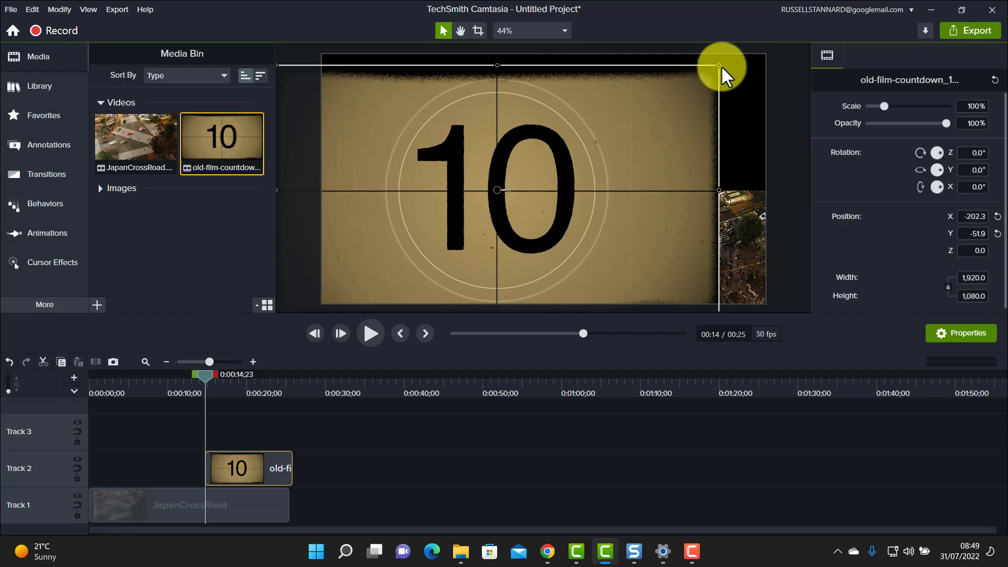
pyautogui.moveTo(718, 67); pyautogui.dragTo(530, 197)
pyautogui.moveTo(434, 222); pyautogui.dragTo(472, 109)
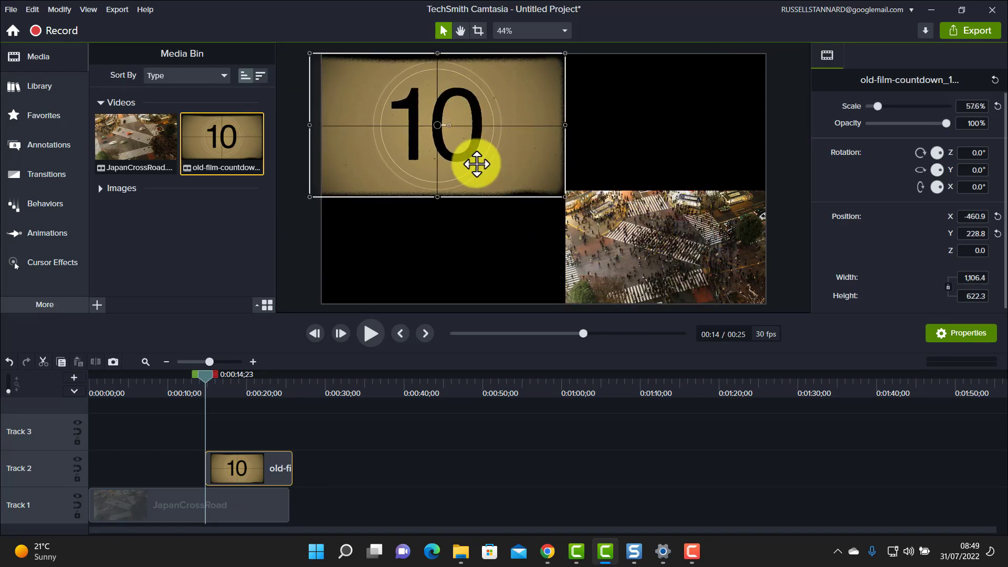
pyautogui.moveTo(474, 162); pyautogui.dragTo(467, 153)
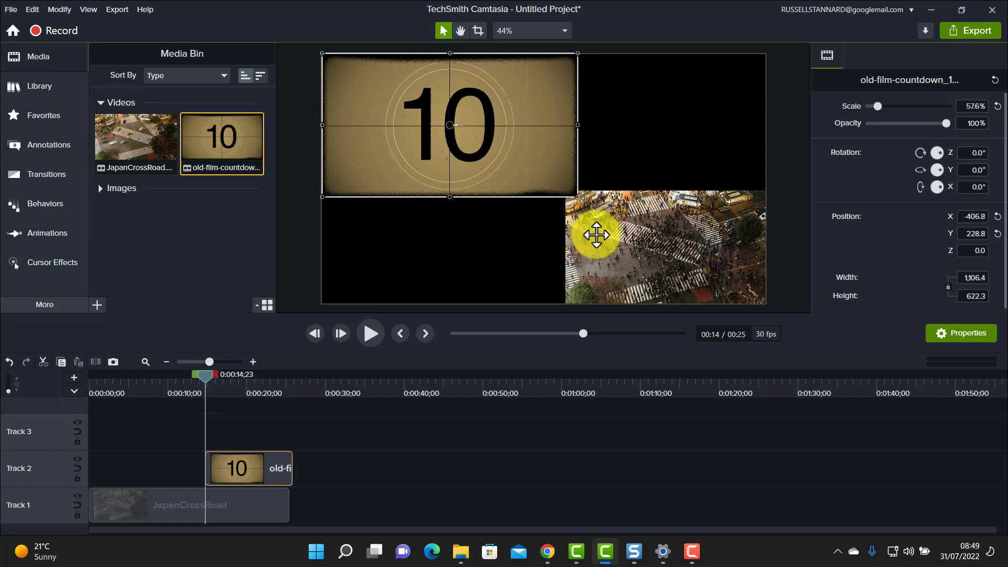
# - Move the old-film-countdown clip to the start of Track 2 and play both videos together from 0:00:00;00 for about four seconds
pyautogui.moveTo(206, 467); pyautogui.dragTo(117, 474)
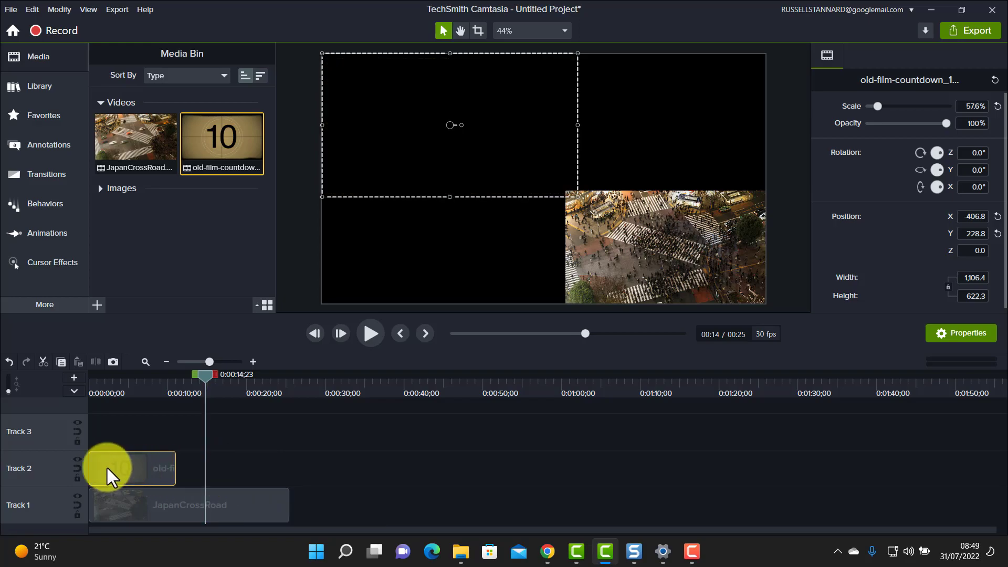
pyautogui.moveTo(208, 374); pyautogui.dragTo(81, 387)
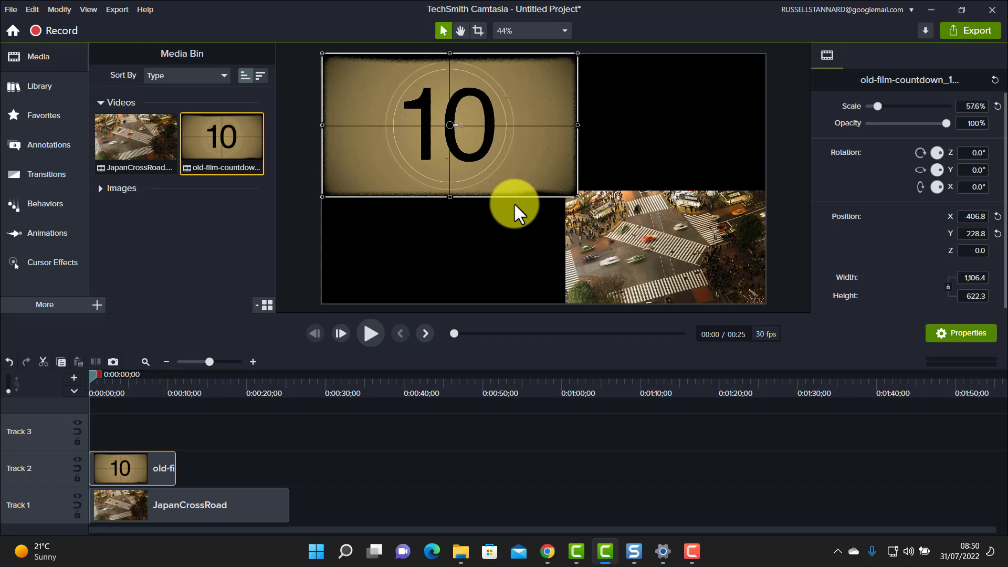
pyautogui.click(370, 332)
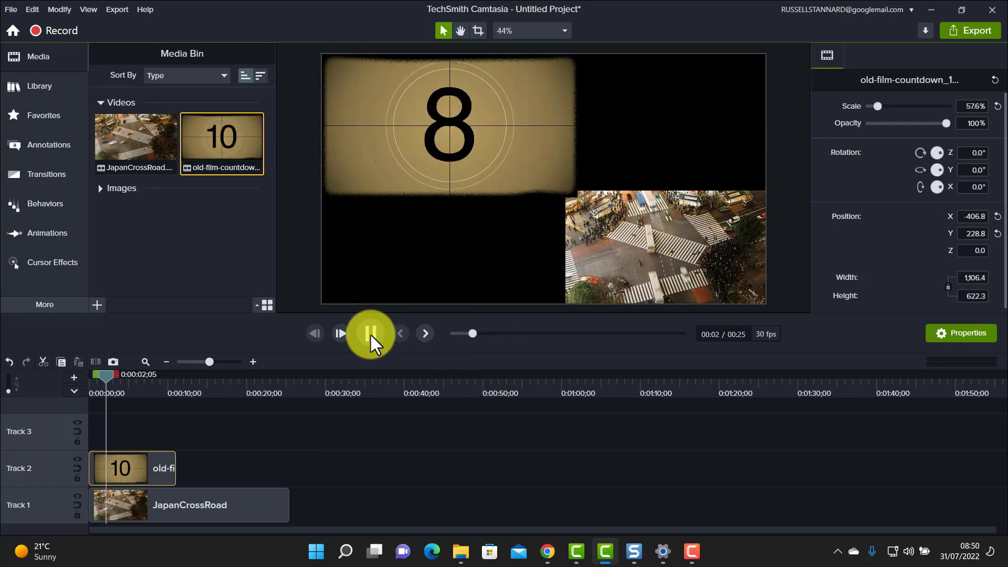
pyautogui.click(370, 333)
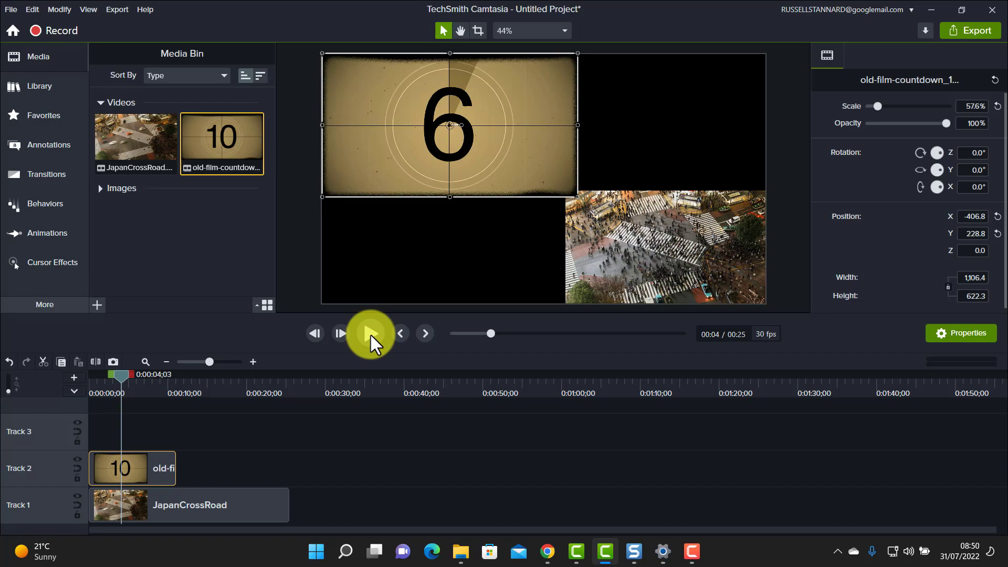
pyautogui.click(596, 254)
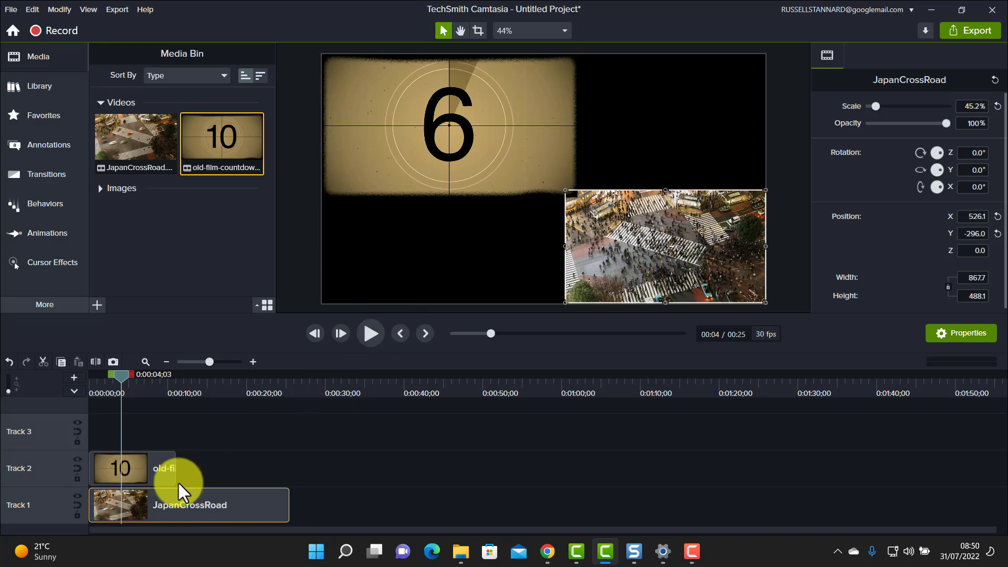
pyautogui.moveTo(102, 470); pyautogui.dragTo(103, 470)
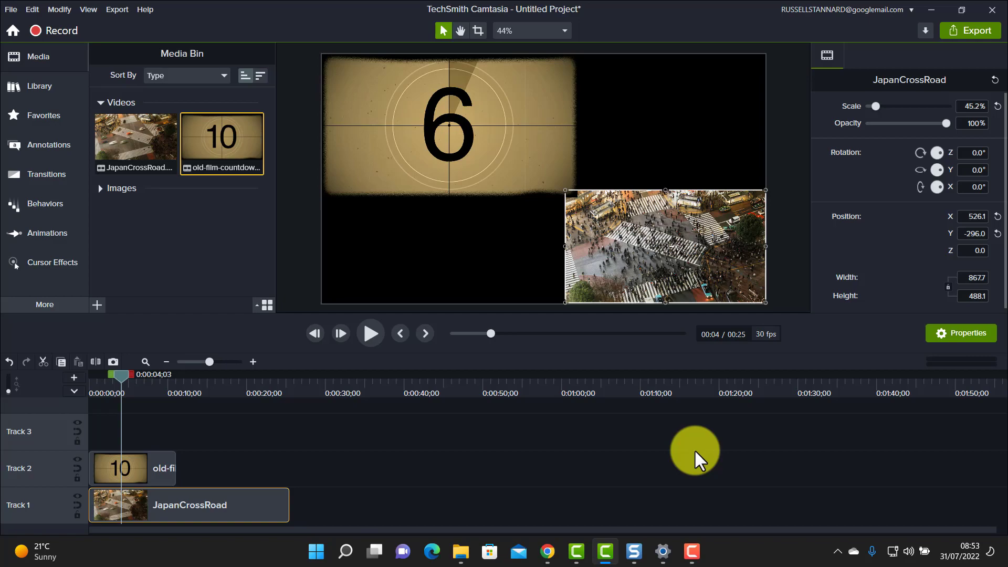
# - Open the Camtasia screen recorder and look through its webcam and recording area options without changing them
pyautogui.click(55, 31)
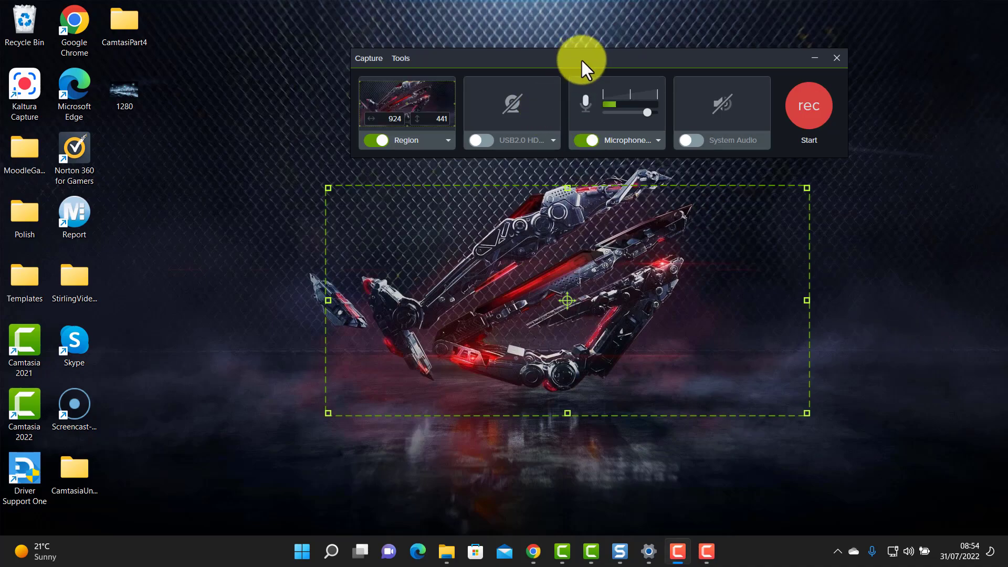
pyautogui.moveTo(580, 58); pyautogui.dragTo(499, 54)
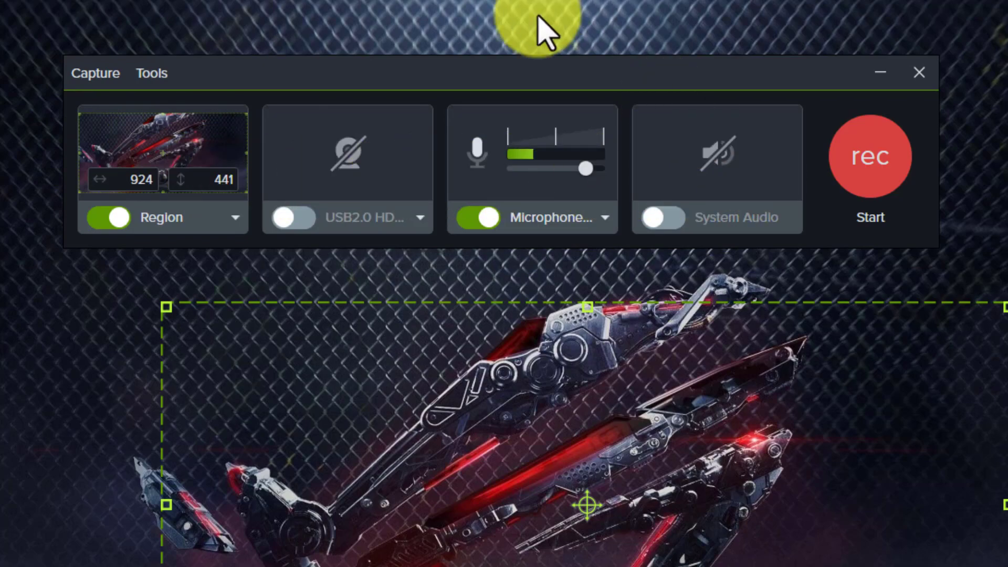
pyautogui.click(417, 220)
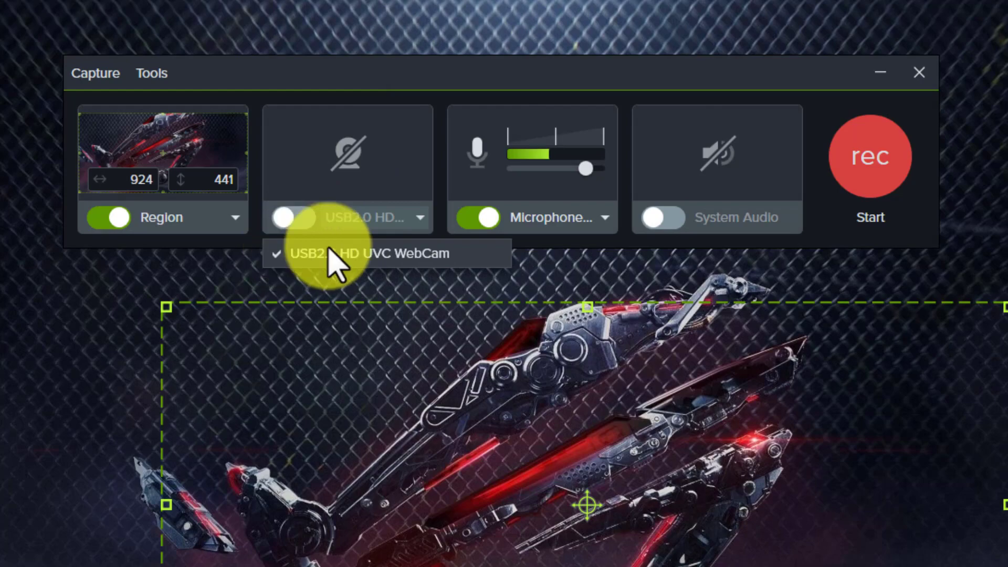
pyautogui.click(230, 219)
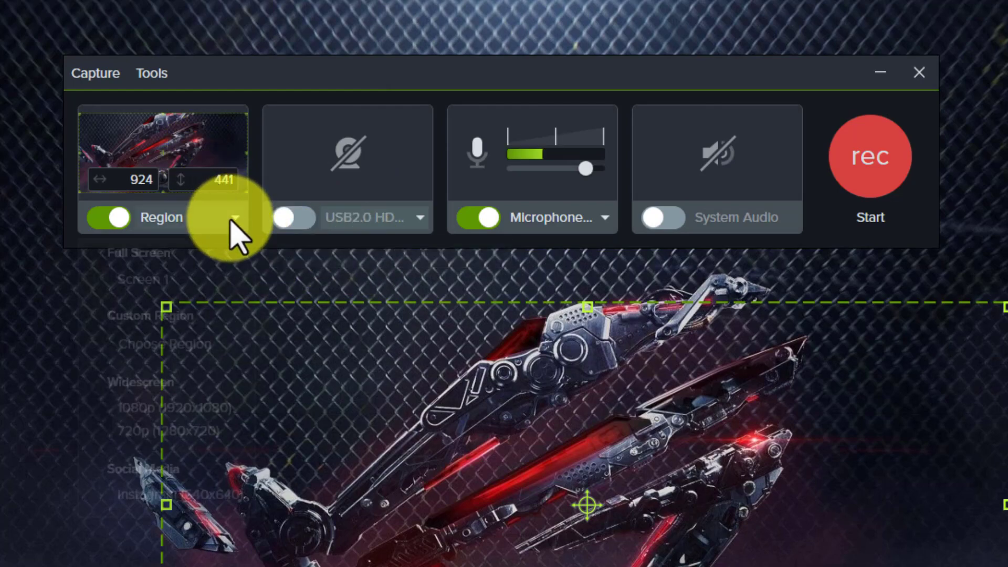
pyautogui.click(230, 220)
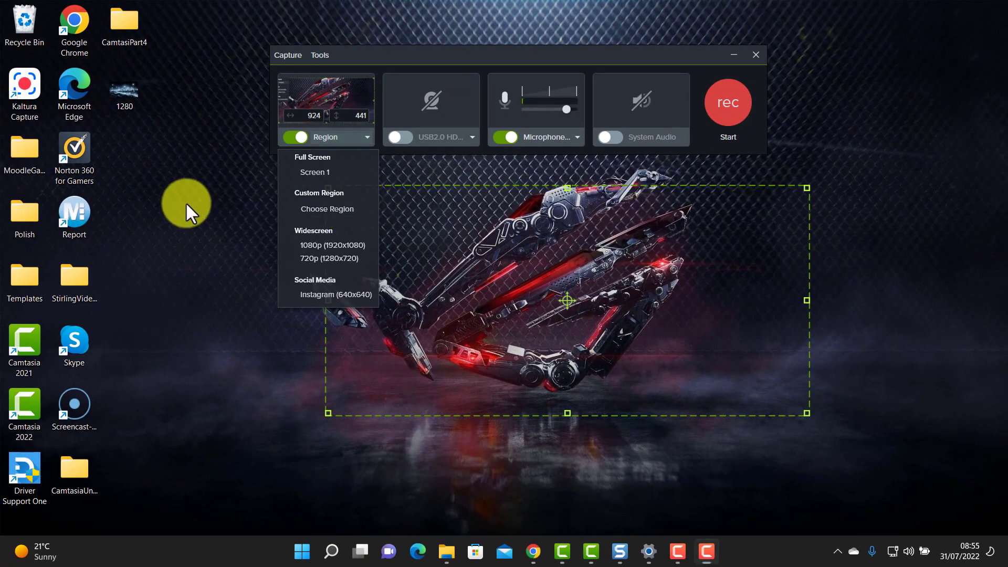
pyautogui.click(186, 204)
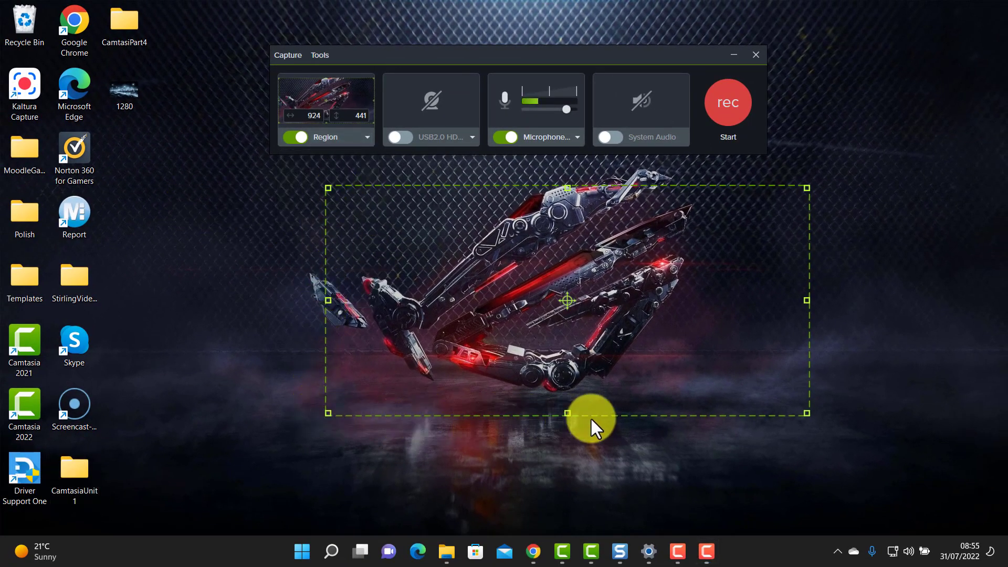
# - Widen the recording region to about 949 x 439 and choose the Yeti Stereo Microphone as the audio input
pyautogui.moveTo(807, 188)
pyautogui.mouseDown()
pyautogui.moveTo(889, 115)
pyautogui.moveTo(792, 198)
pyautogui.moveTo(820, 188)
pyautogui.mouseUp()
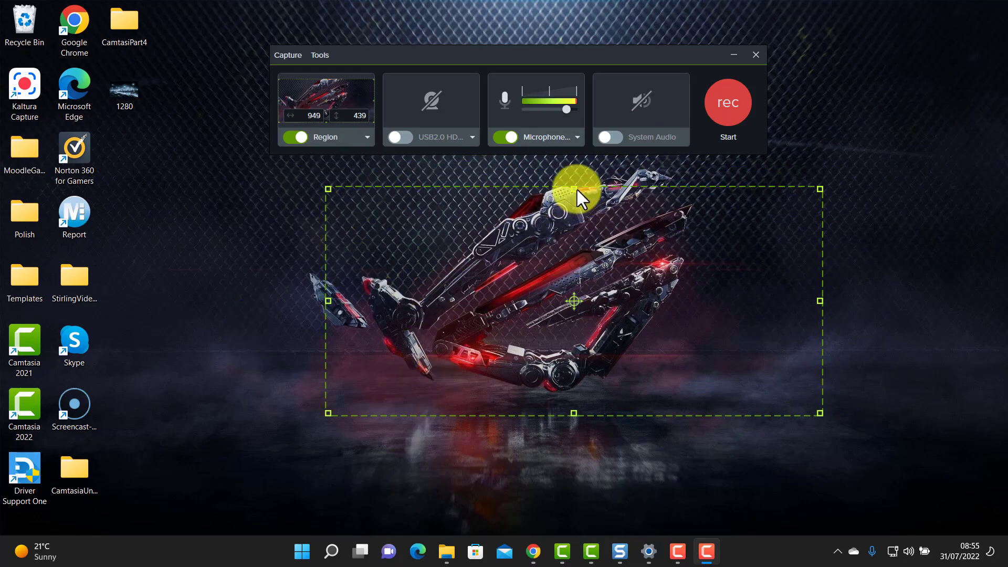
pyautogui.click(578, 137)
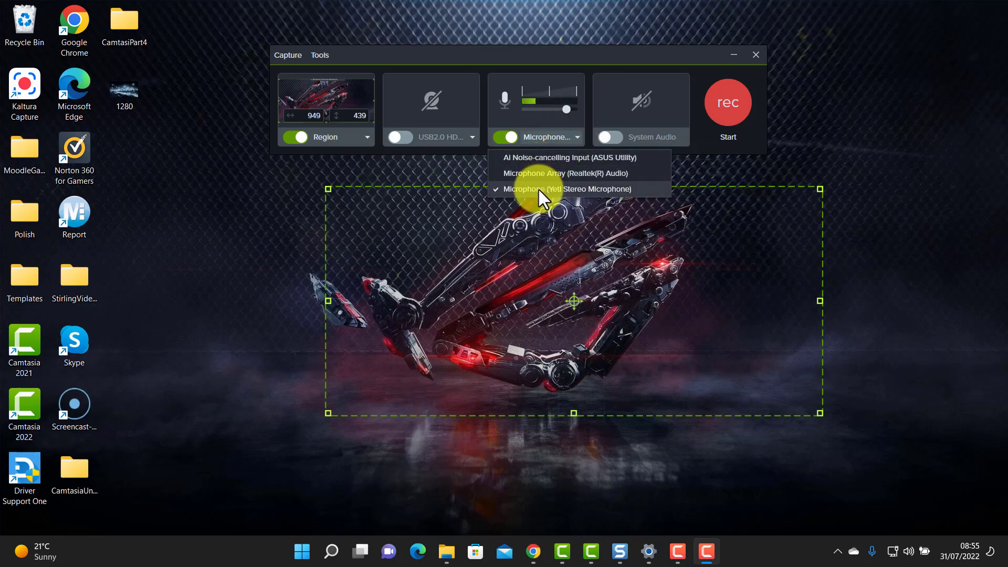
pyautogui.click(511, 191)
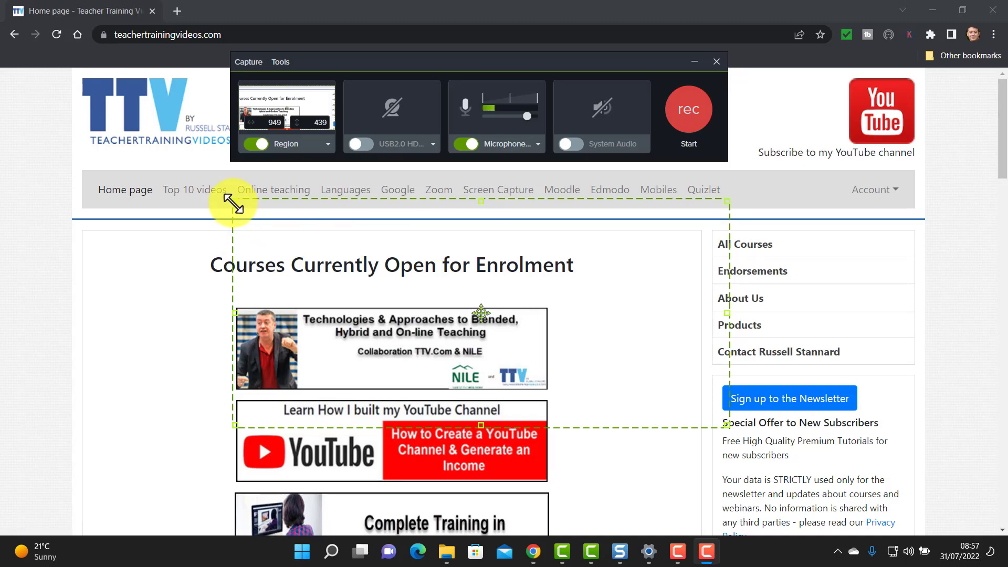
# - Stretch the recording region around the web page to about 1610 x 890, then change the recording area to full screen, Screen 1
pyautogui.moveTo(228, 202); pyautogui.dragTo(78, 71)
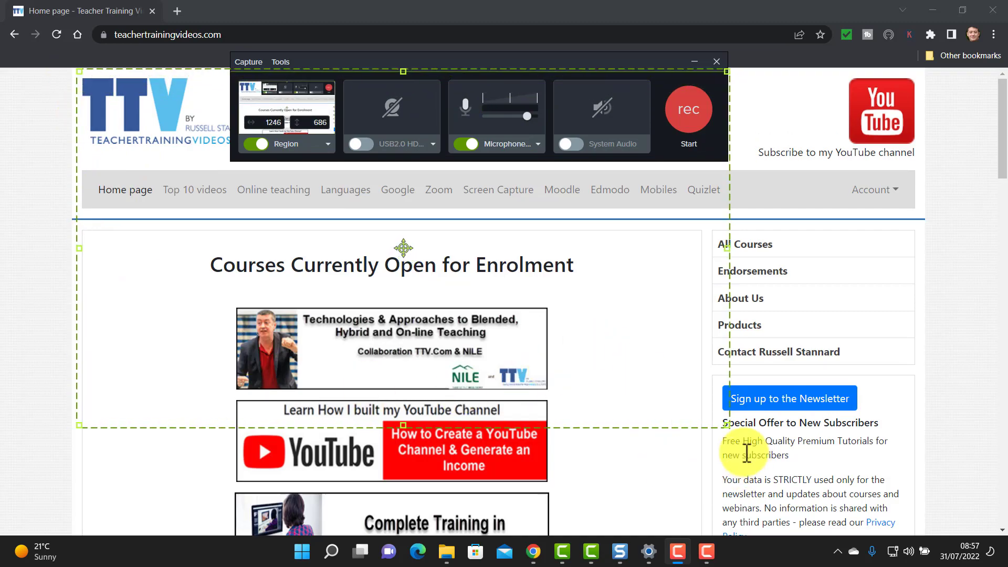
pyautogui.moveTo(726, 426); pyautogui.dragTo(916, 535)
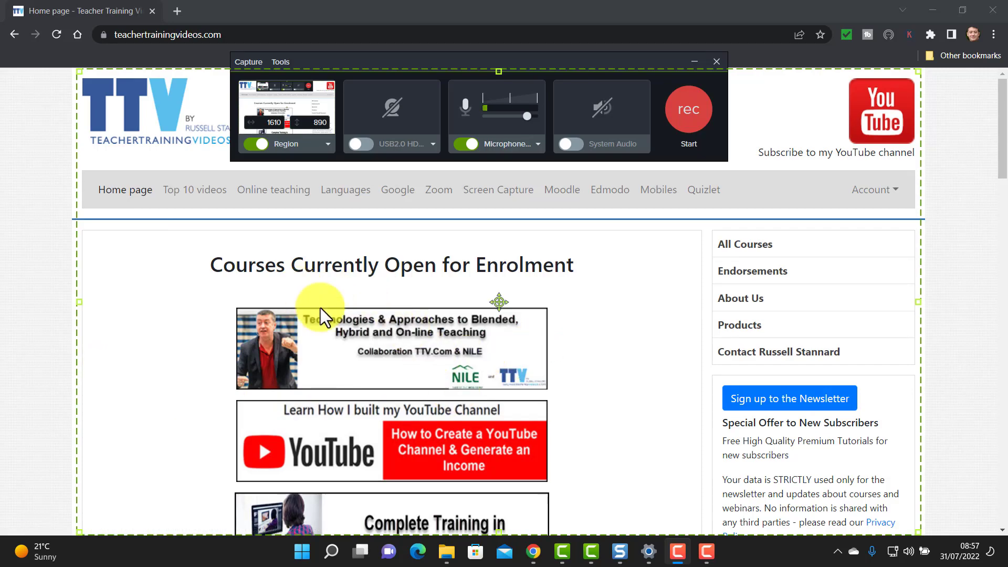
pyautogui.click(327, 143)
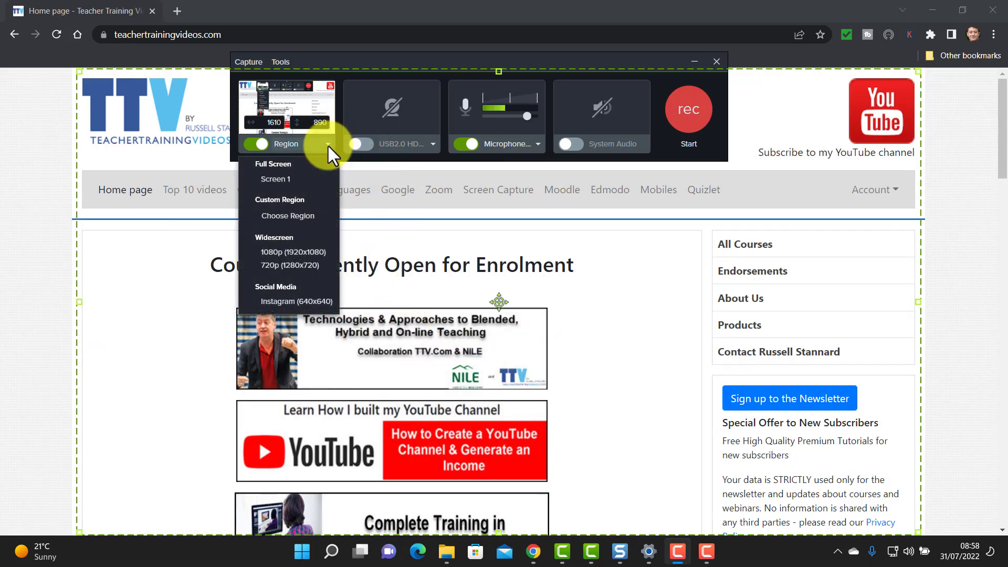
pyautogui.click(272, 179)
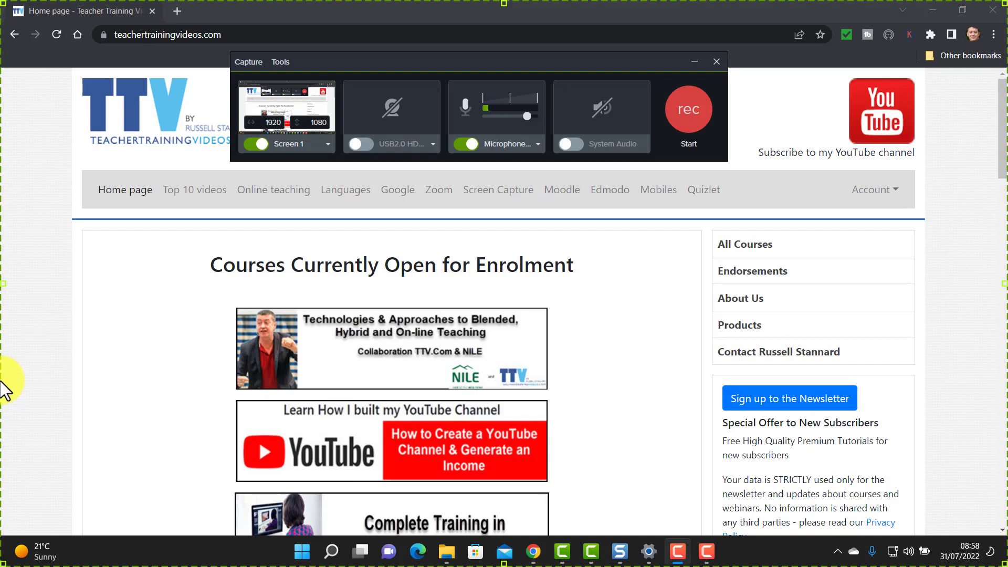
# - Set the recording area to 720p (1280x720) and move the region over the middle of the web page
pyautogui.click(327, 144)
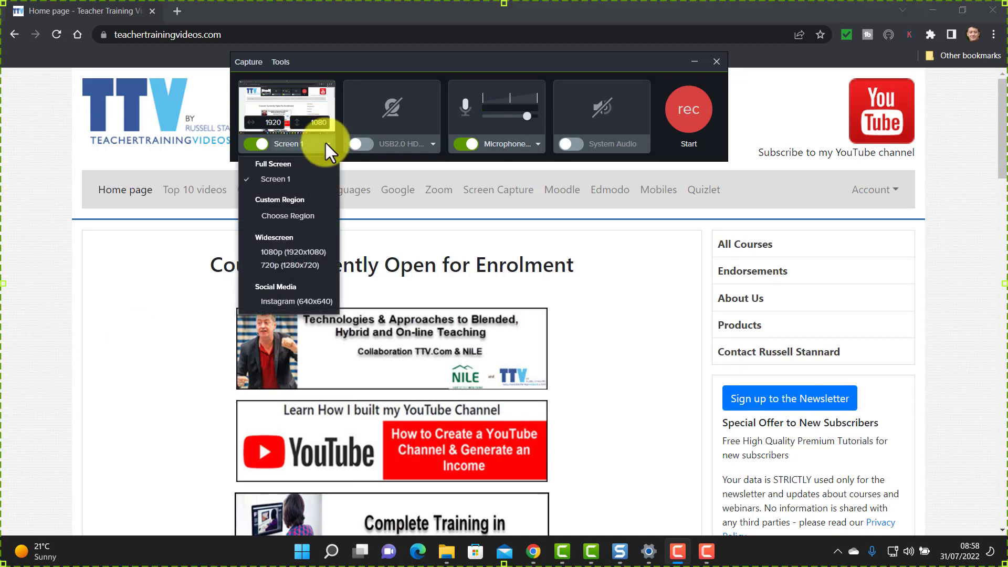
pyautogui.click(281, 266)
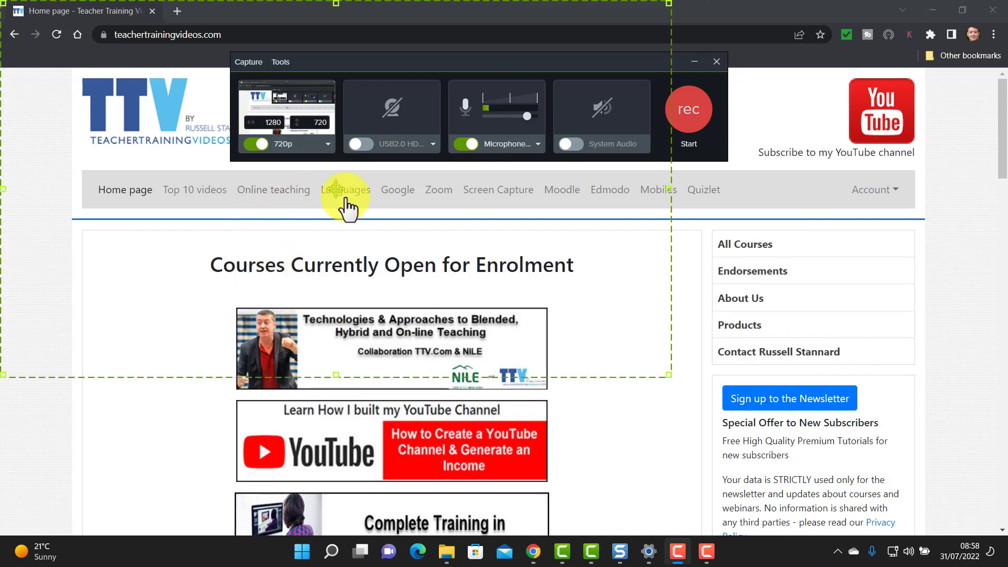
pyautogui.moveTo(335, 188); pyautogui.dragTo(517, 278)
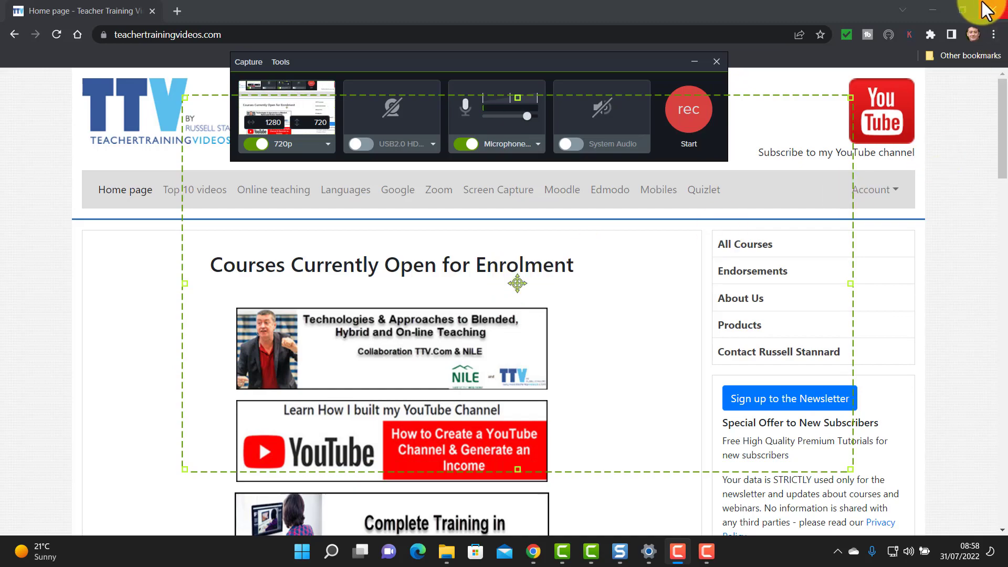
# - Restore the browser window to a smaller size, align it with the 720p recording region and widen it to match the region's width
pyautogui.click(961, 8)
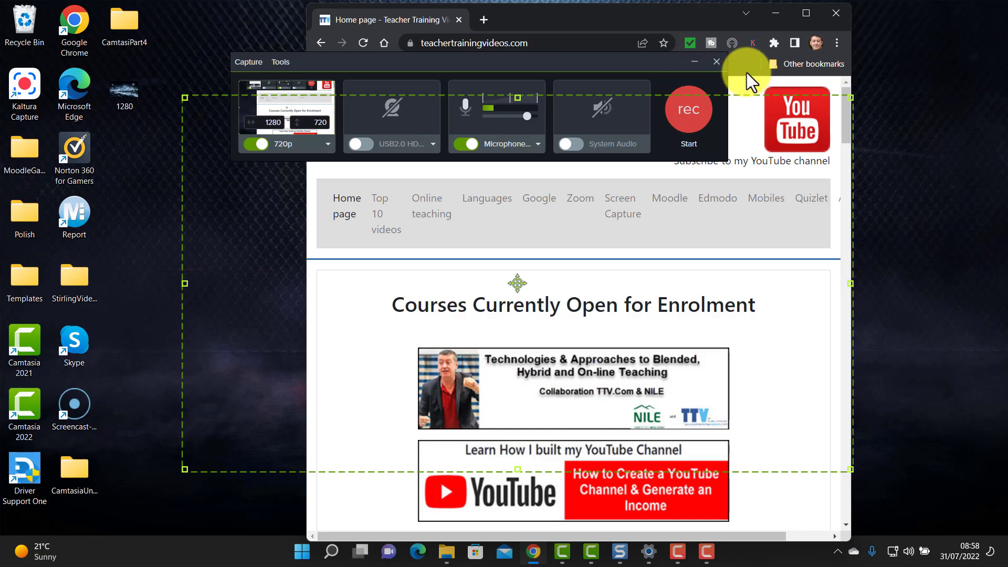
pyautogui.moveTo(575, 11); pyautogui.dragTo(450, 31)
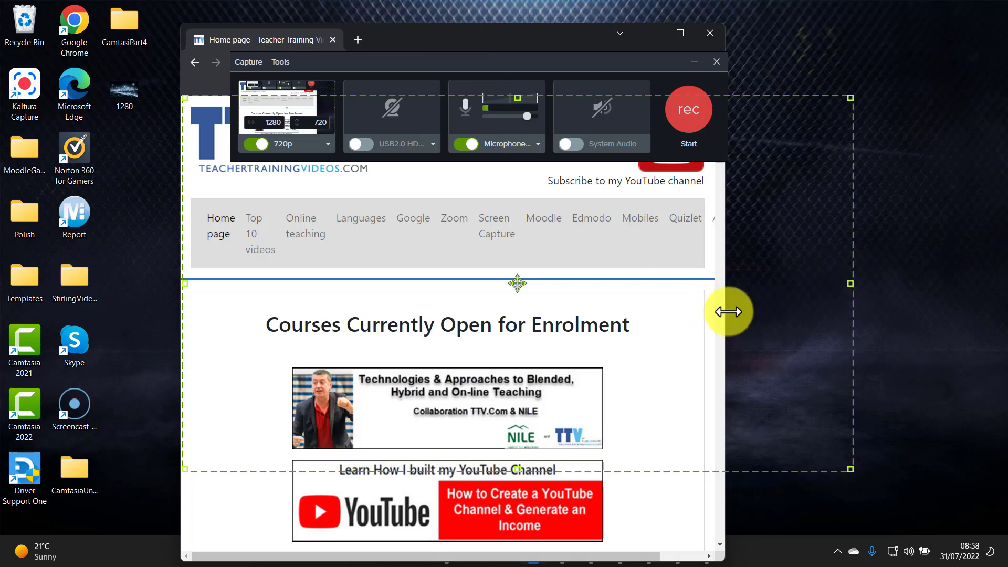
pyautogui.moveTo(725, 309); pyautogui.dragTo(852, 319)
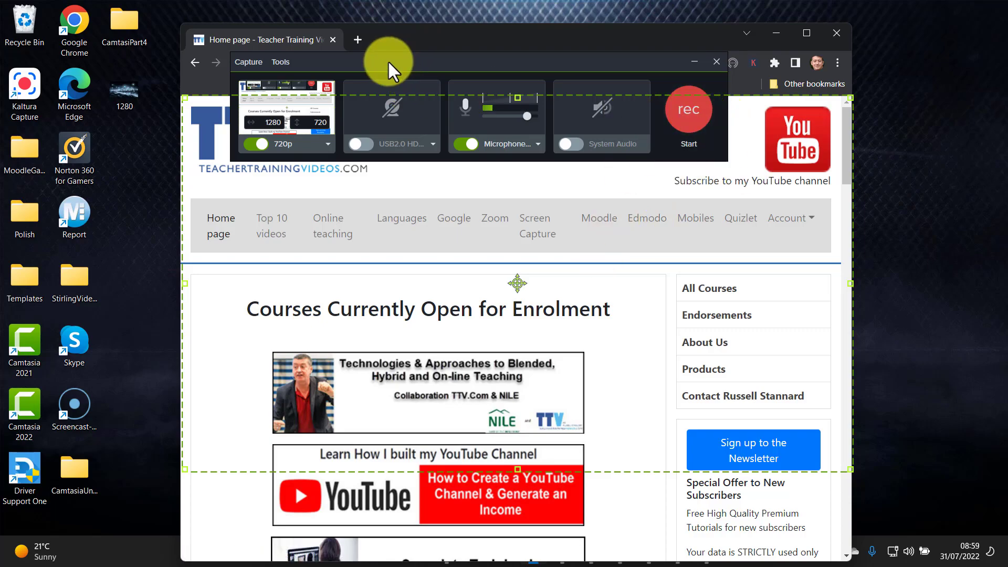
# - Review the recorder's general workflow preferences, switching the option to open the editor after recording is stopped on and back off
pyautogui.click(279, 62)
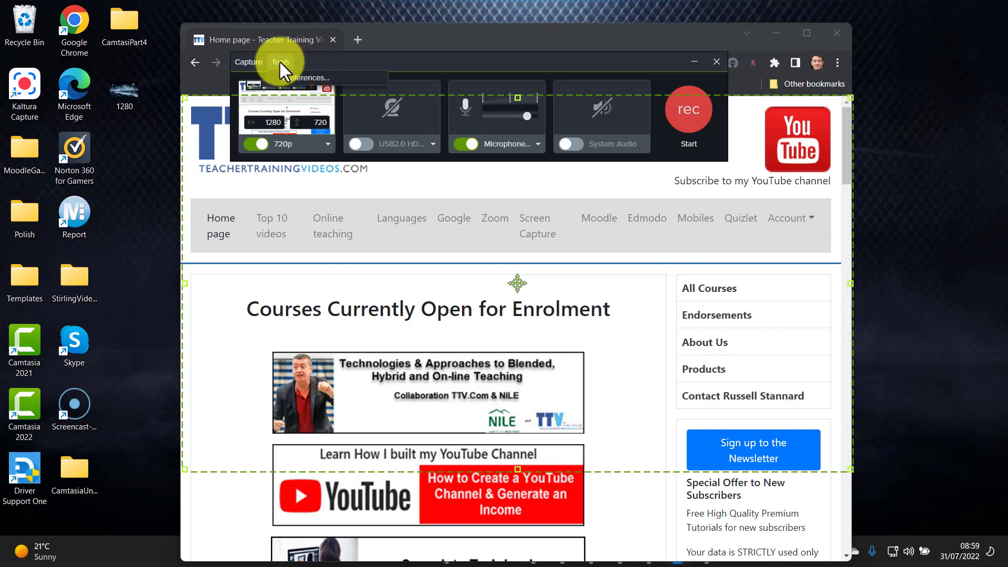
pyautogui.click(306, 79)
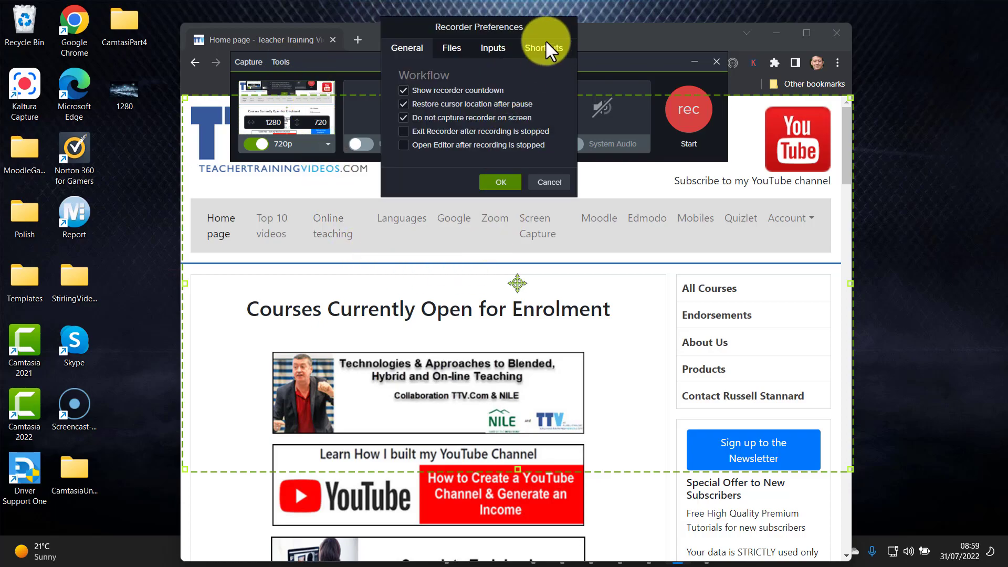
pyautogui.moveTo(546, 28); pyautogui.dragTo(552, 104)
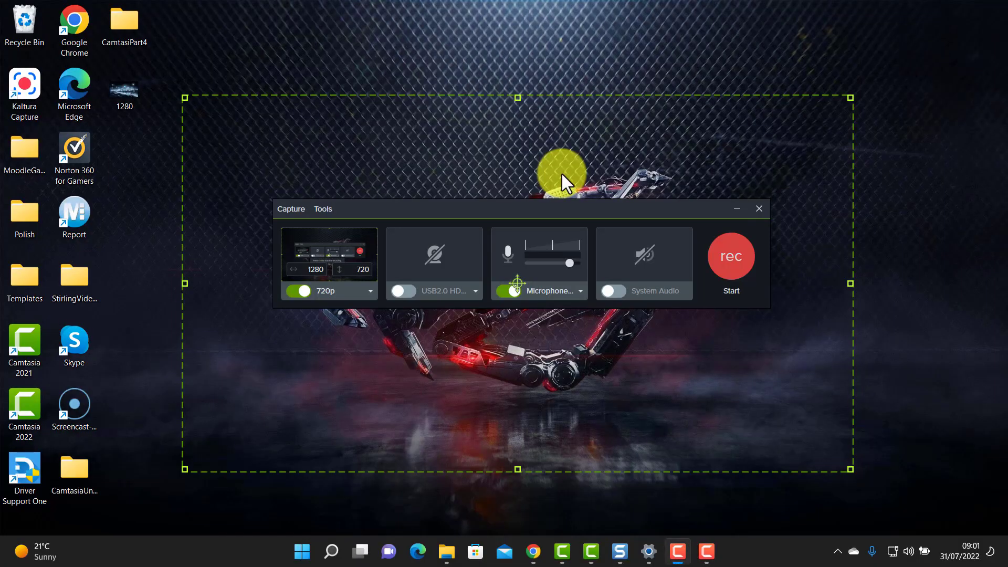
pyautogui.click(323, 211)
pyautogui.click(332, 227)
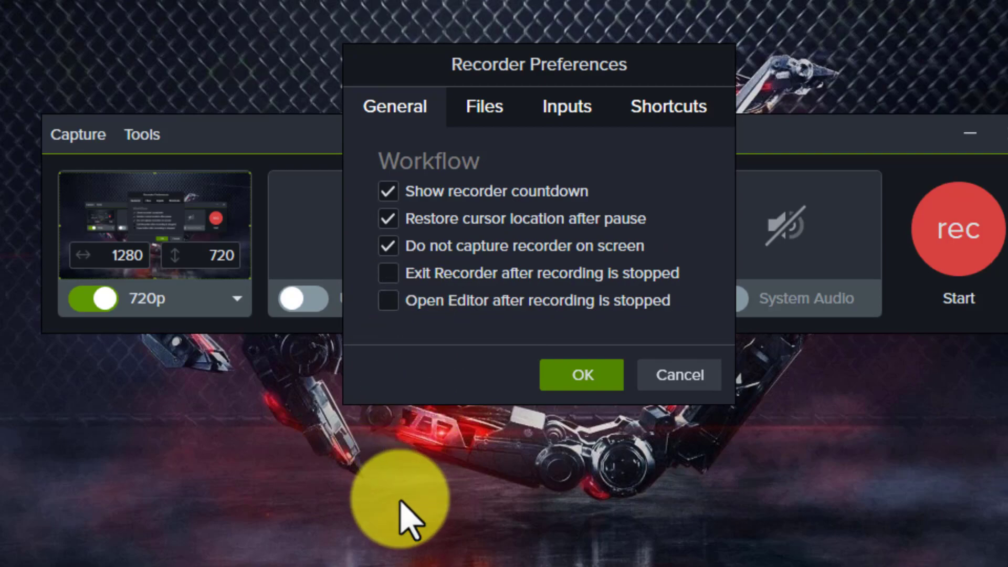
pyautogui.click(389, 302)
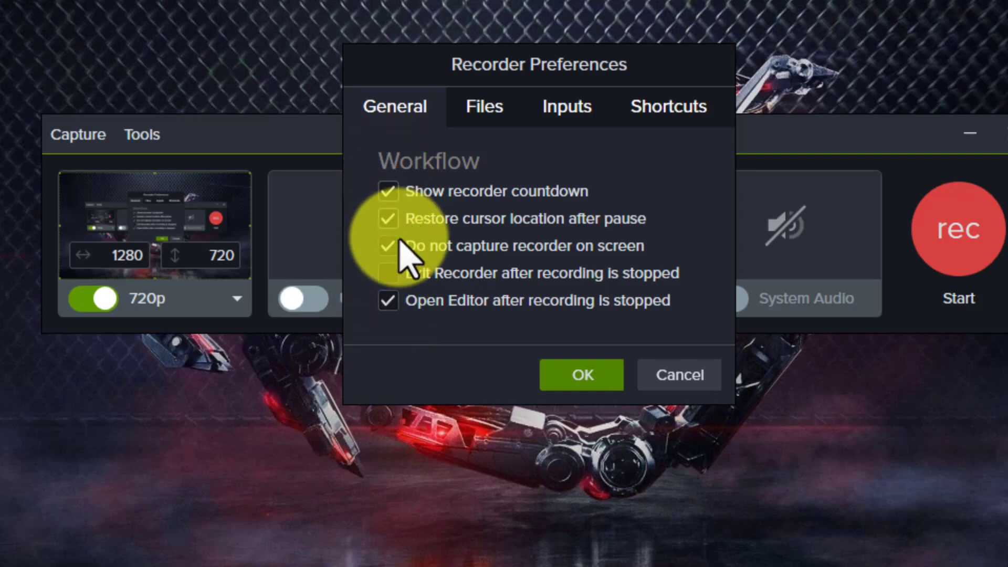
pyautogui.click(389, 303)
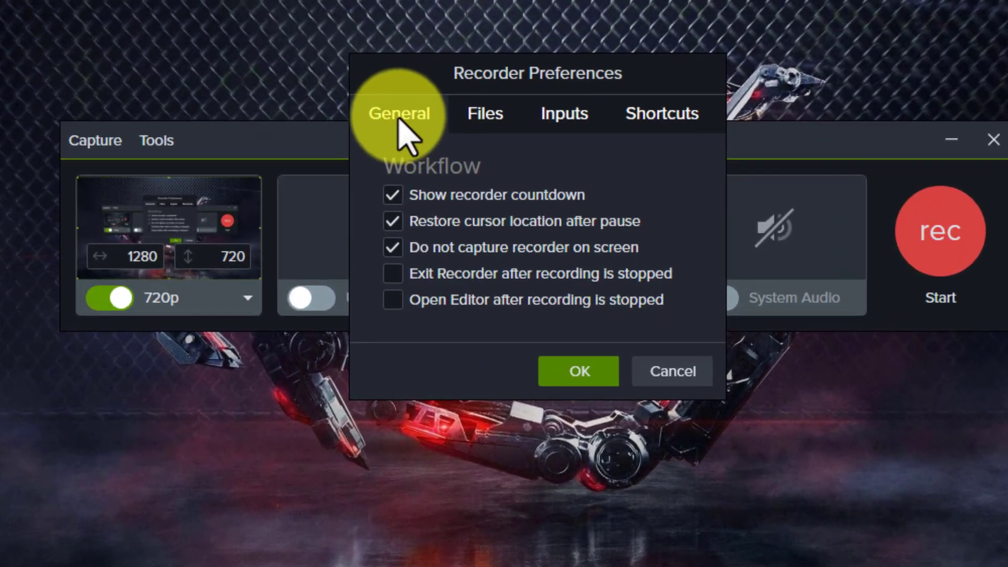
# - Review the recorder's file, input and shortcut preferences, reselecting the 30 fps maximum screen frame rate and the TSC2 encoder
pyautogui.click(483, 116)
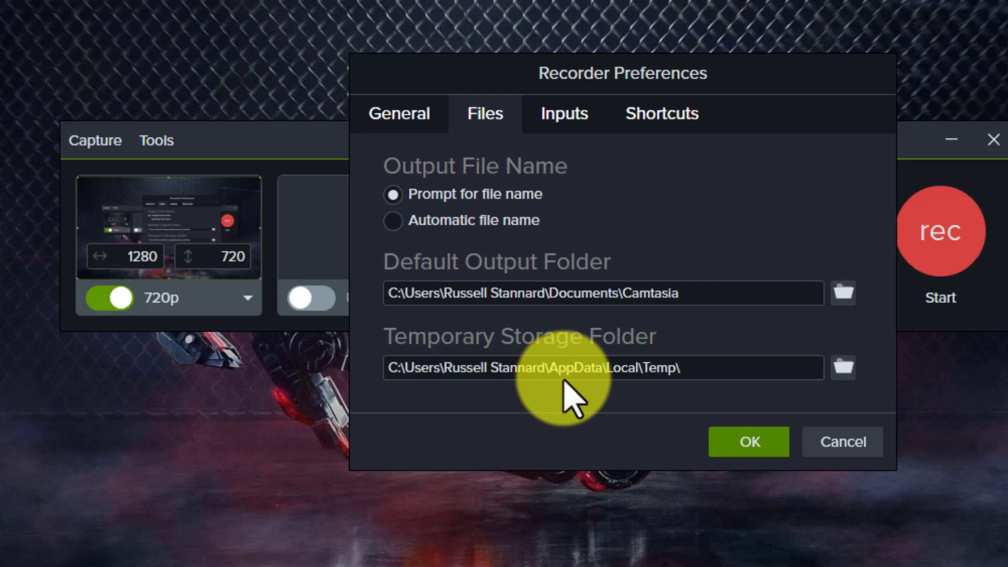
pyautogui.click(572, 119)
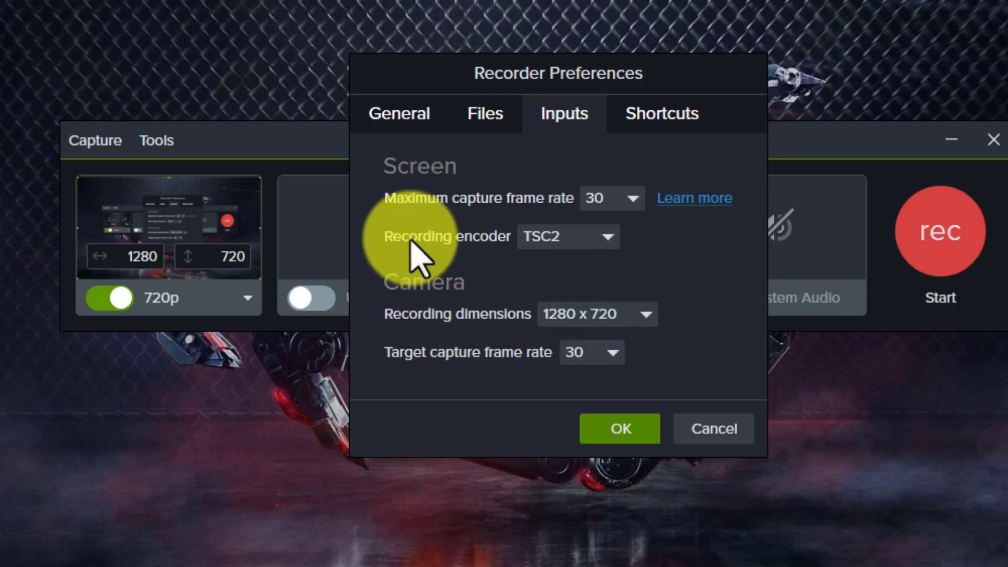
pyautogui.click(612, 353)
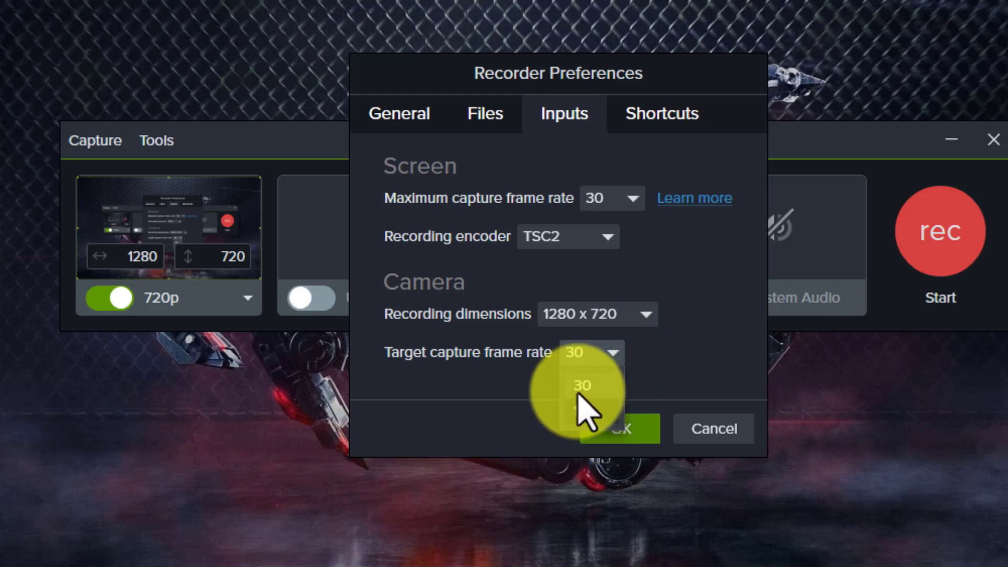
pyautogui.click(580, 353)
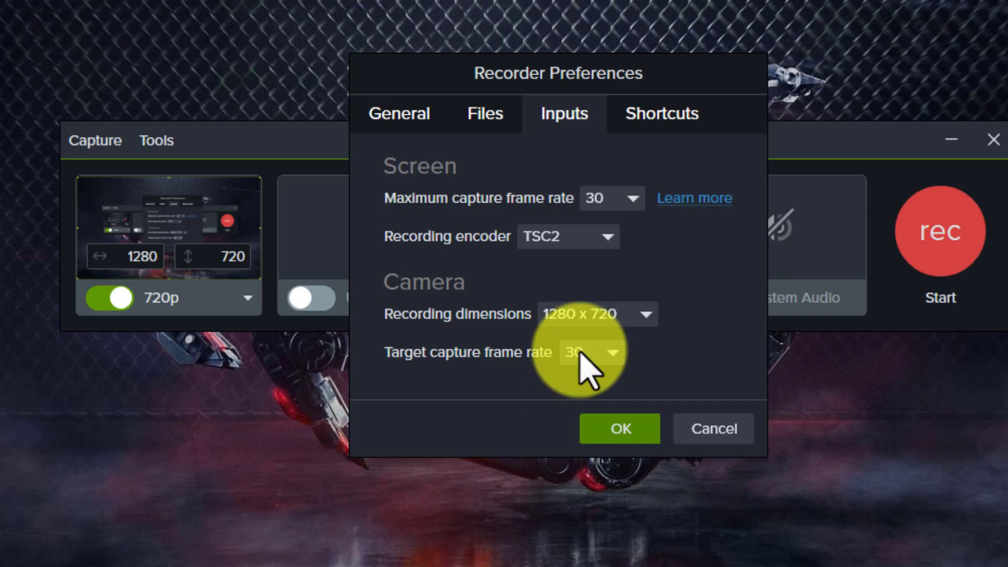
pyautogui.click(630, 198)
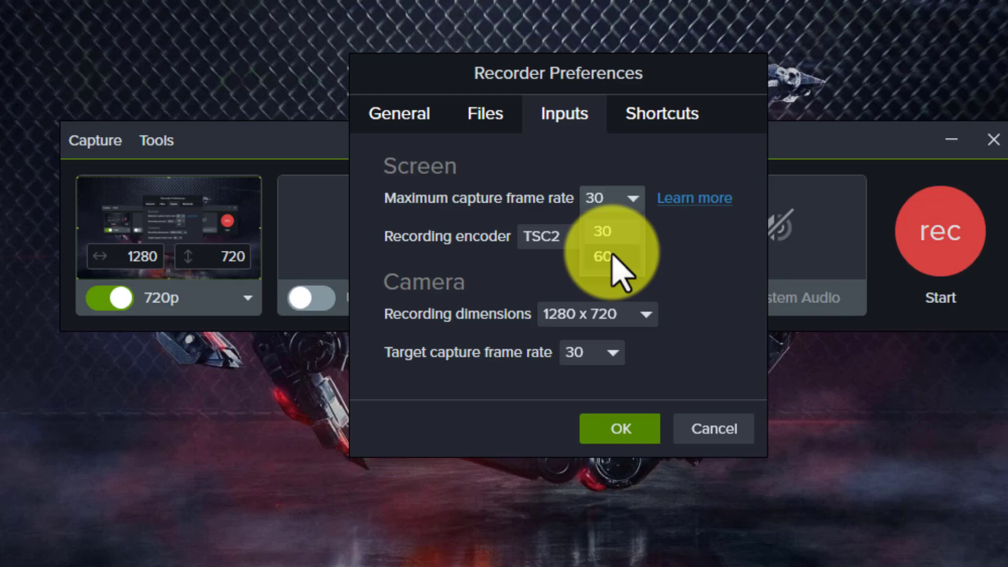
pyautogui.click(609, 234)
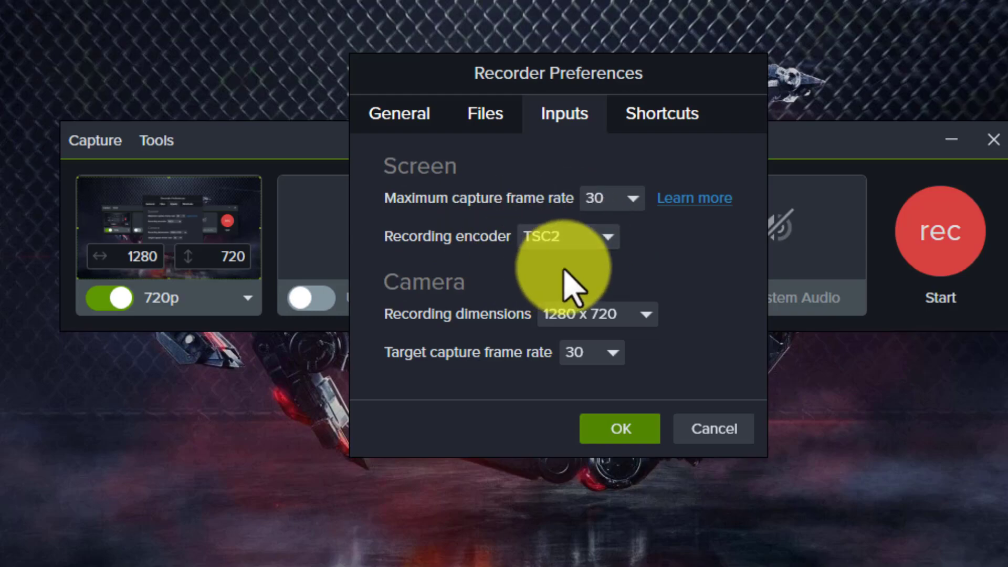
pyautogui.click(603, 236)
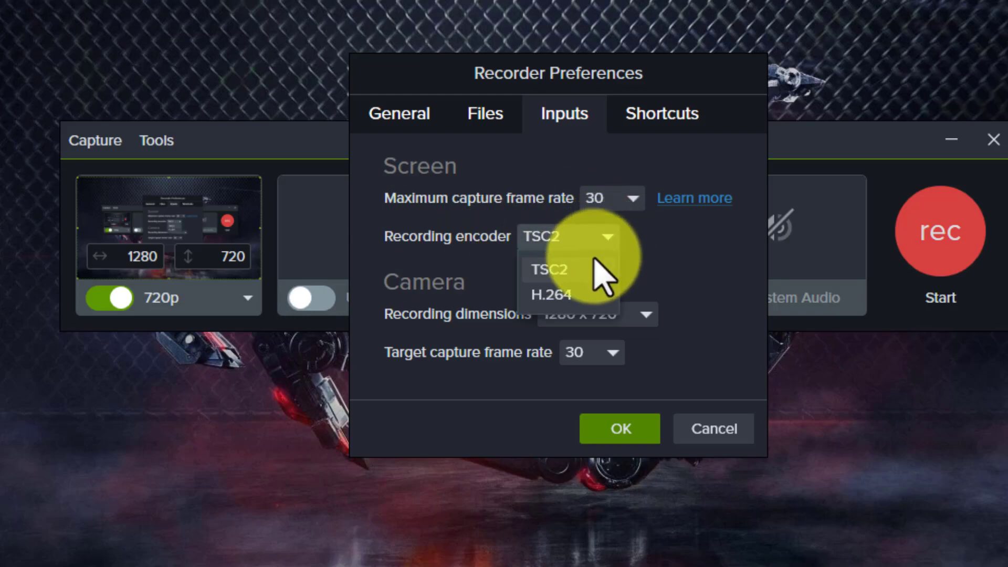
pyautogui.click(549, 269)
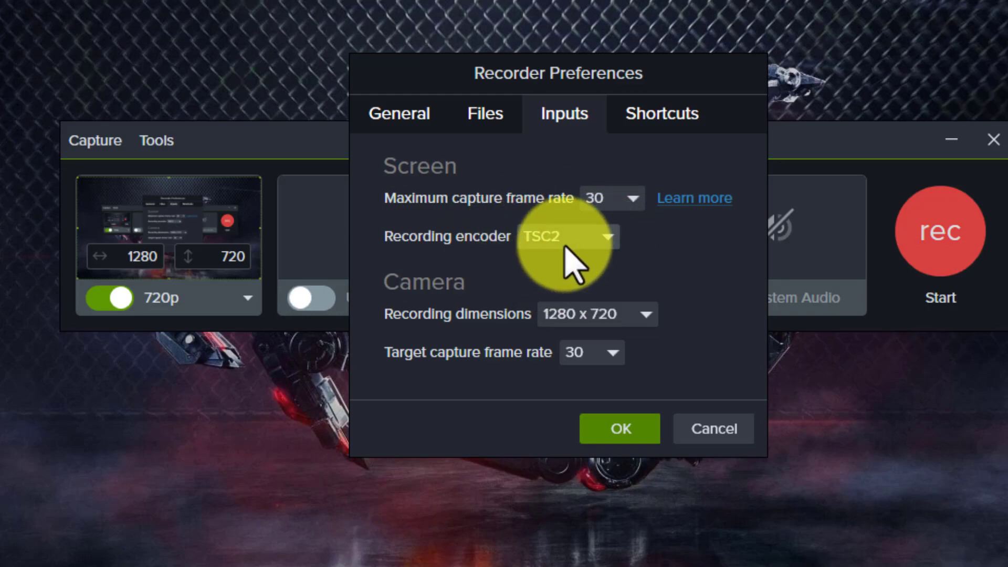
pyautogui.click(646, 121)
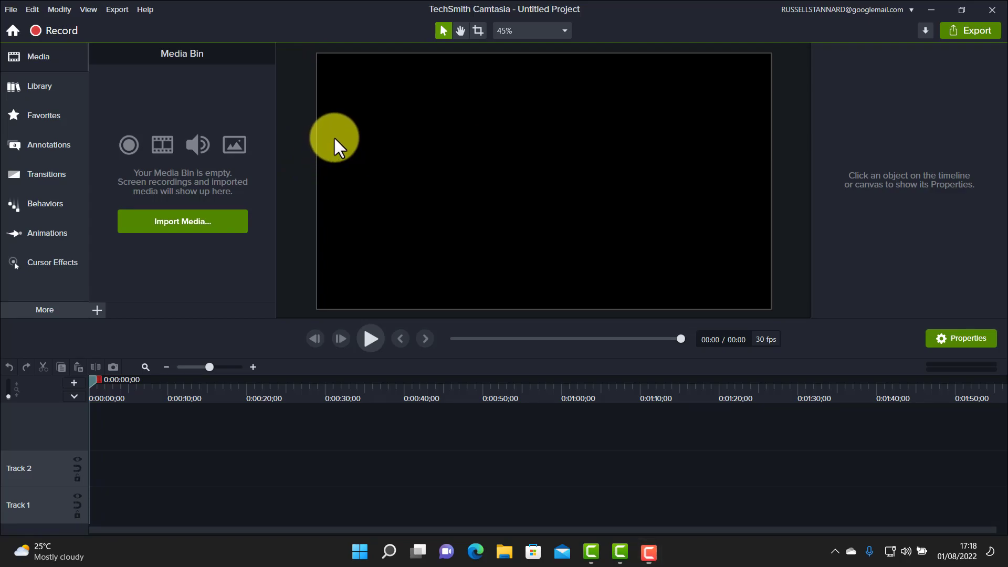
# - Open the screen recorder from the editor, dismiss the shortcut message, and arrange the recorder above the recording region
pyautogui.click(59, 33)
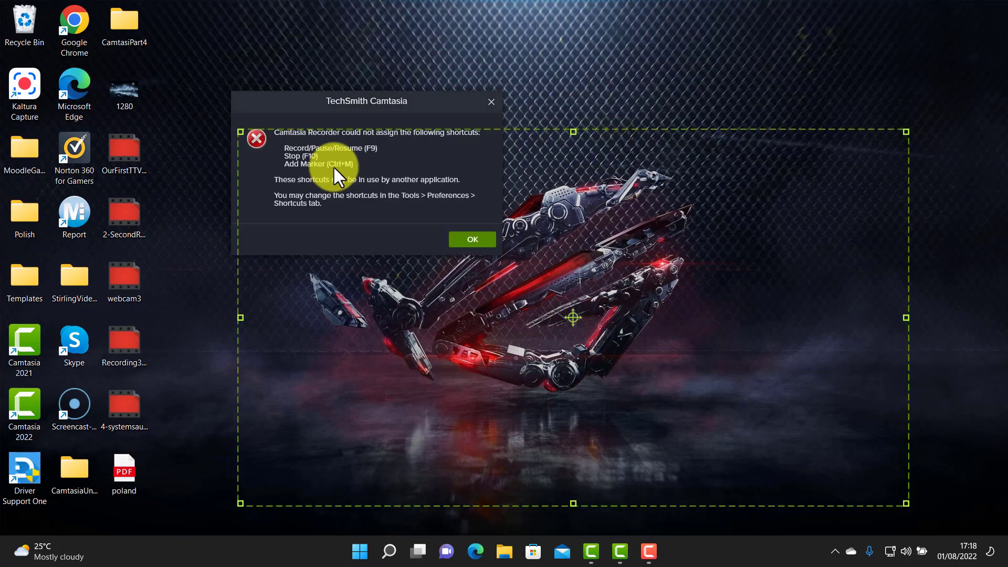
pyautogui.click(472, 239)
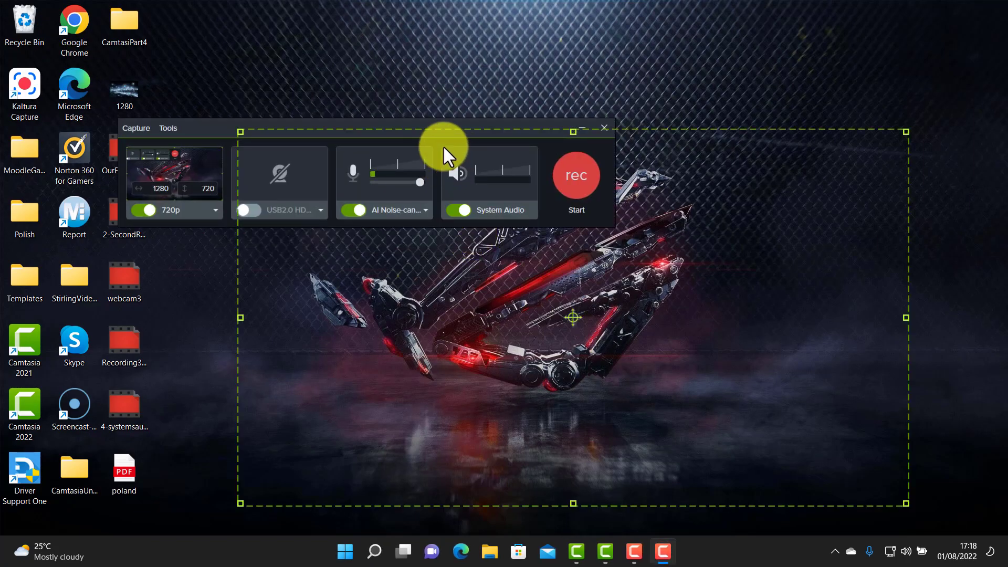
pyautogui.moveTo(474, 121); pyautogui.dragTo(604, 29)
pyautogui.moveTo(574, 317); pyautogui.dragTo(531, 343)
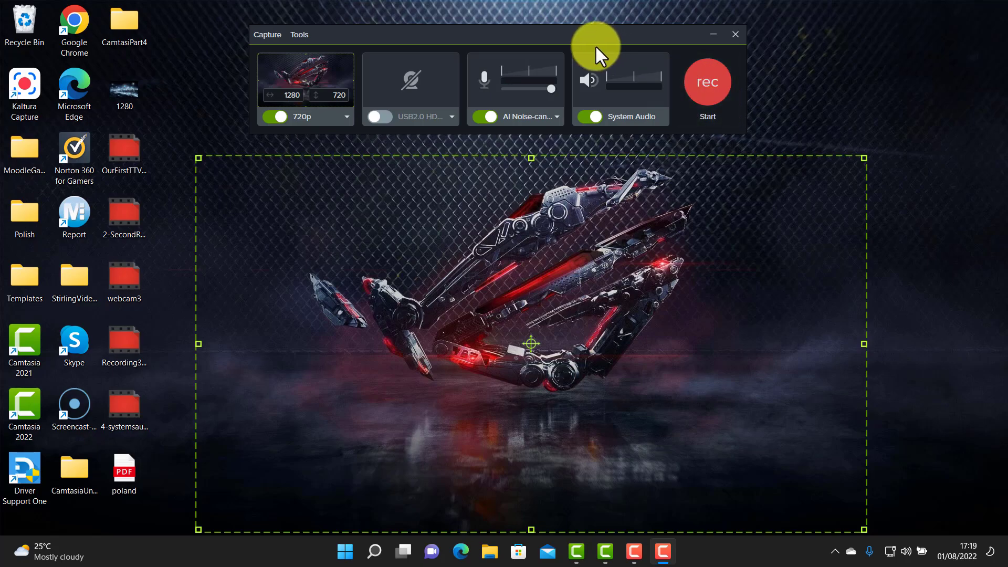
pyautogui.moveTo(584, 39); pyautogui.dragTo(580, 50)
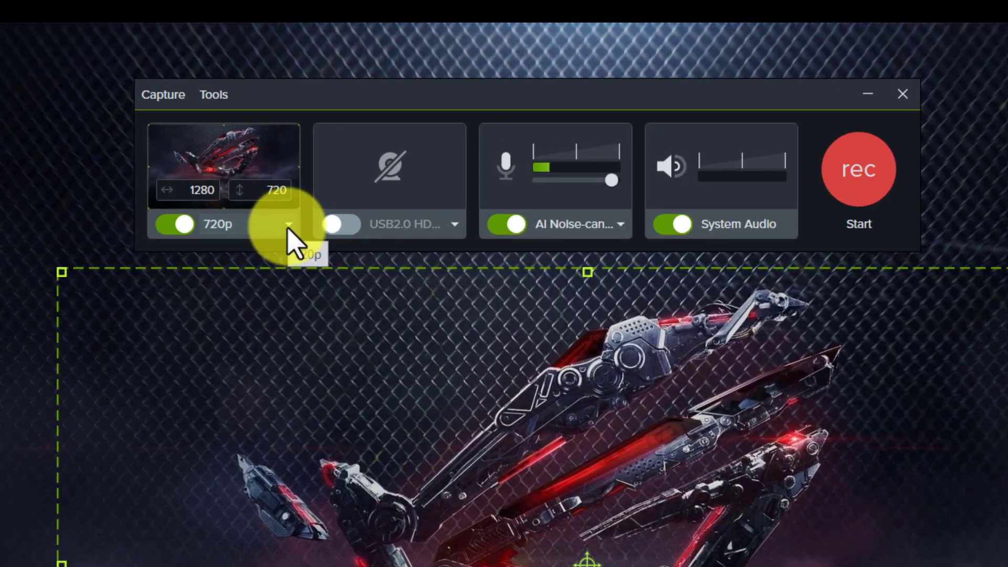
# - Try full-screen capture on Screen 1, then a custom recording region of about 1065 x 554
pyautogui.click(306, 197)
pyautogui.click(233, 241)
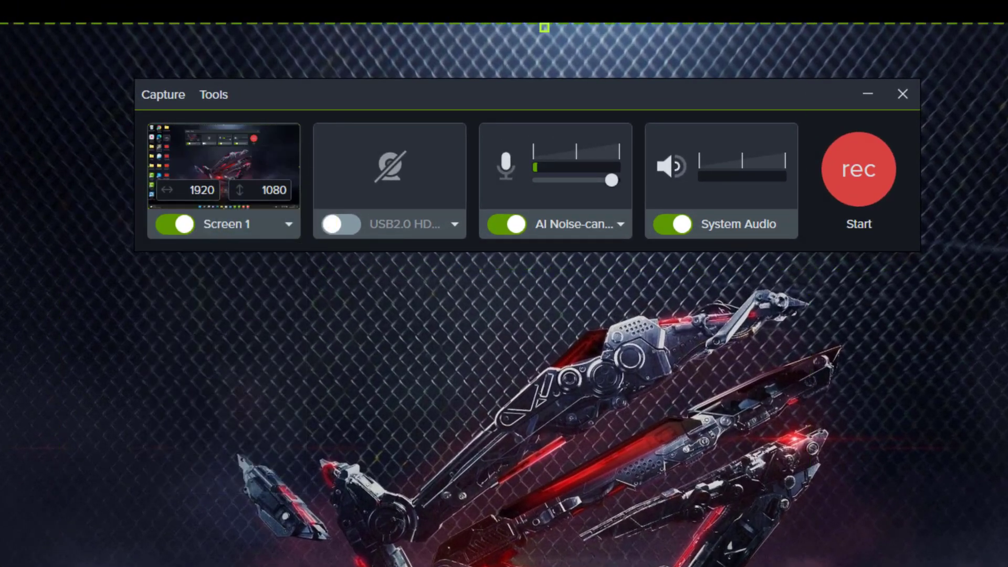
pyautogui.click(289, 224)
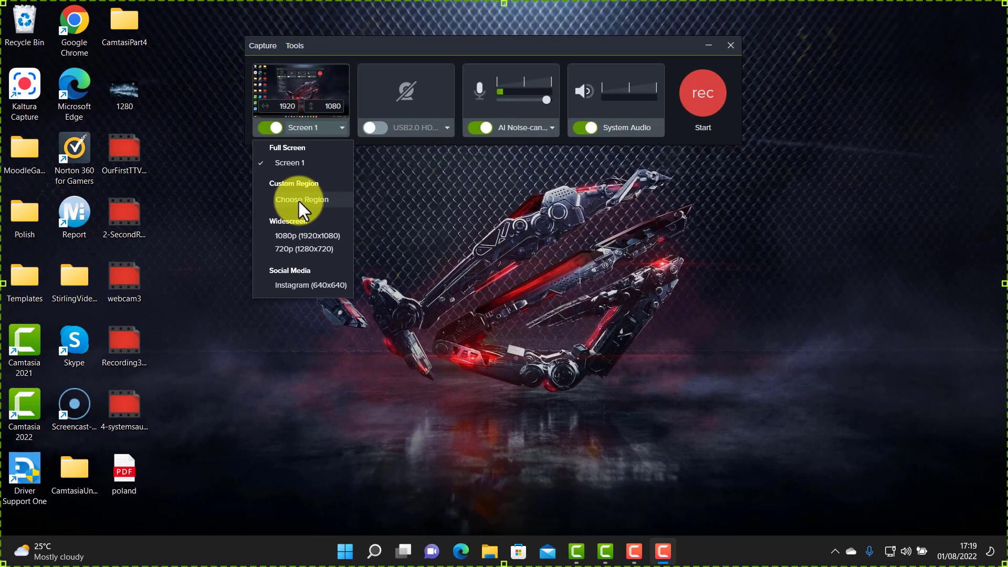
pyautogui.click(284, 234)
pyautogui.moveTo(176, 155); pyautogui.dragTo(428, 466)
pyautogui.moveTo(429, 408); pyautogui.dragTo(762, 422)
# - Set the recording area to 720p (1280x720), move the region toward the middle of the desktop and place the recorder inside it
pyautogui.click(345, 127)
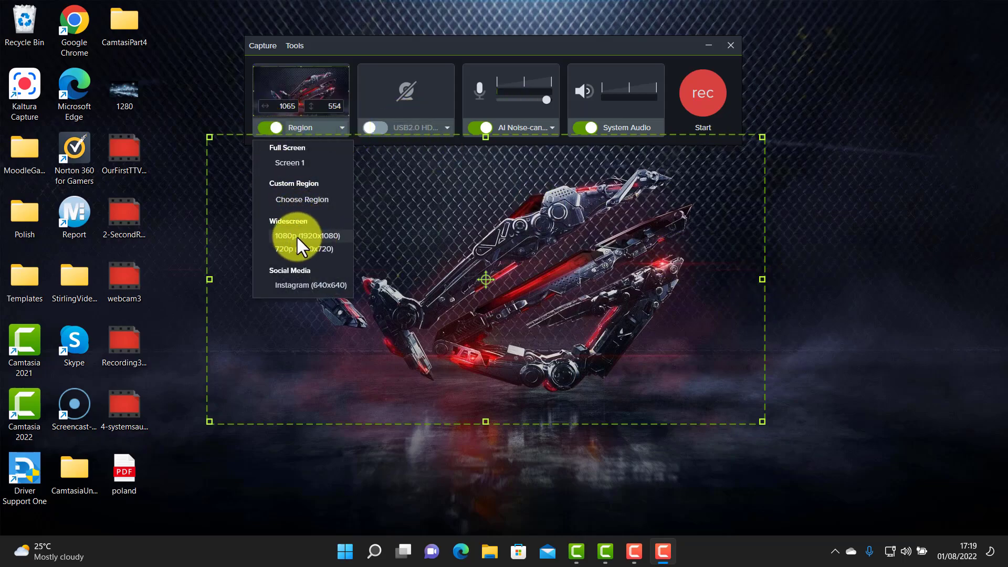
pyautogui.click(288, 249)
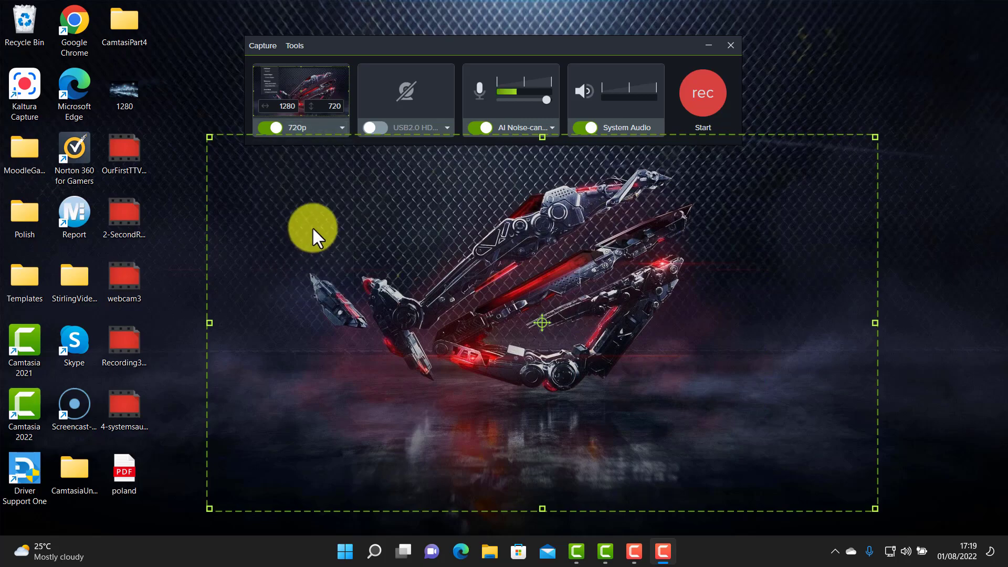
pyautogui.moveTo(542, 323); pyautogui.dragTo(500, 312)
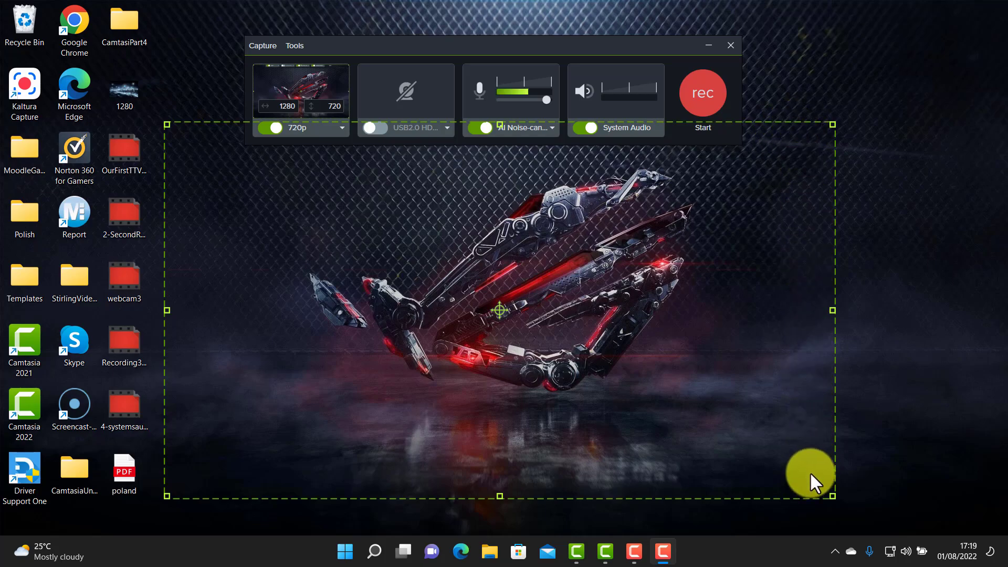
pyautogui.click(341, 126)
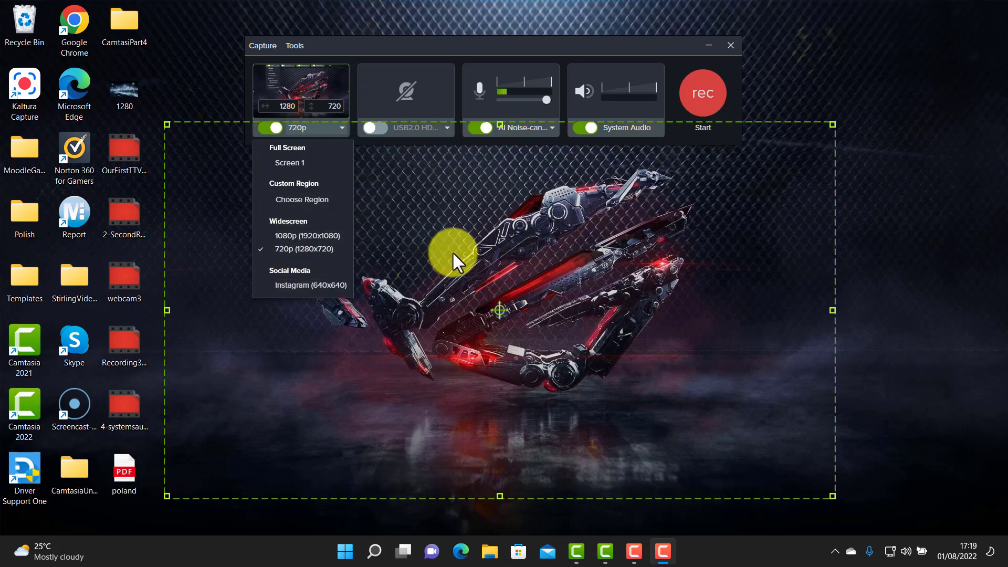
pyautogui.click(457, 38)
pyautogui.moveTo(354, 46); pyautogui.dragTo(358, 169)
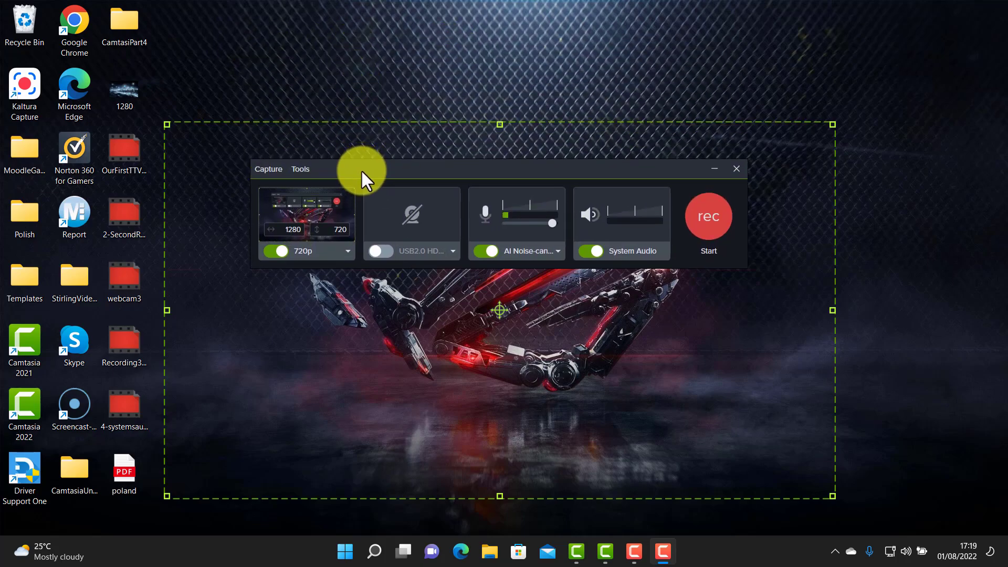
# - Check the available webcams and choose Microphone Array (Realtek(R) Audio) as the audio input
pyautogui.click(451, 248)
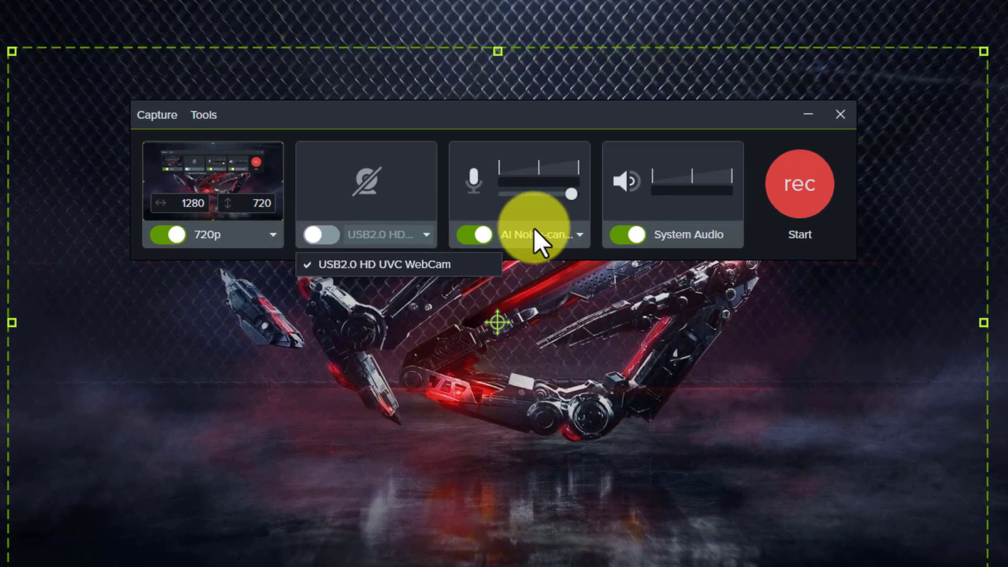
pyautogui.click(578, 236)
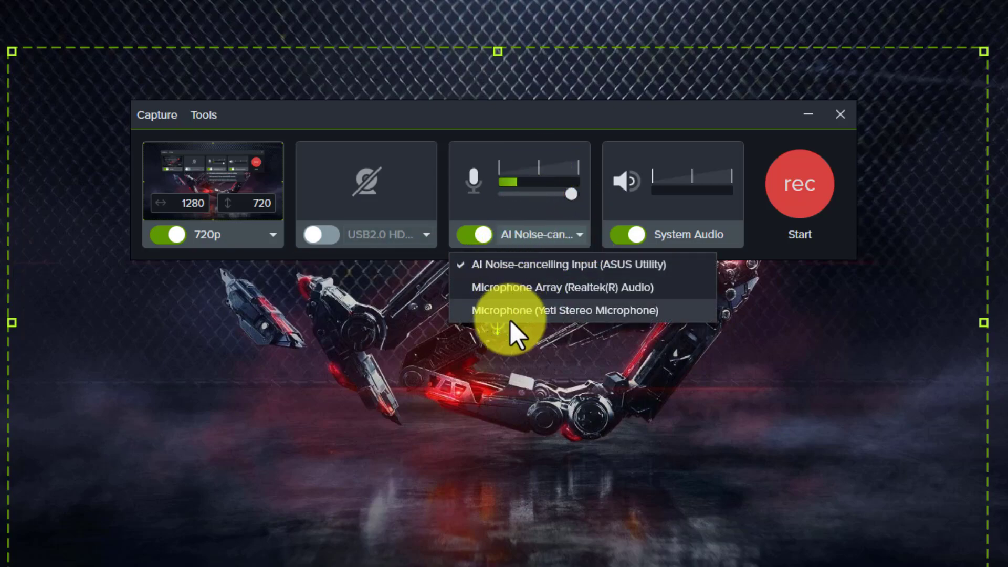
pyautogui.click(503, 287)
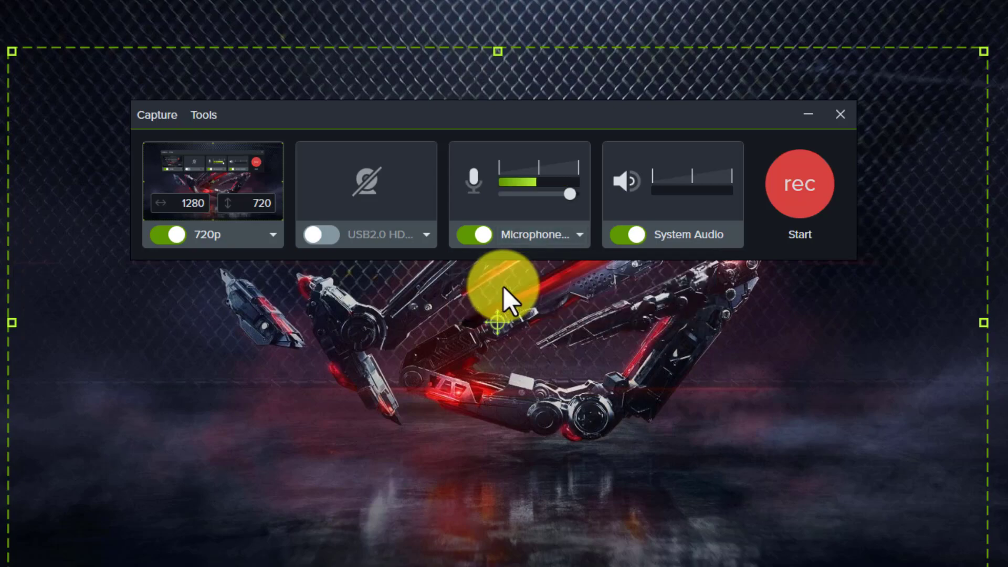
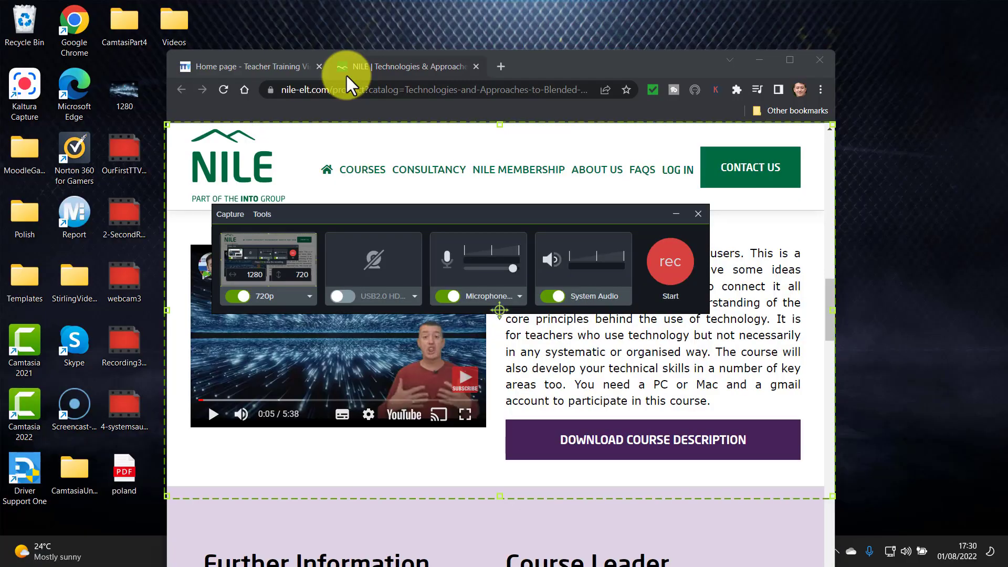
# - Open the recorder preferences, look through their categories and enable "Do not capture recorder on screen" in the General workflow options
pyautogui.click(261, 213)
pyautogui.click(260, 229)
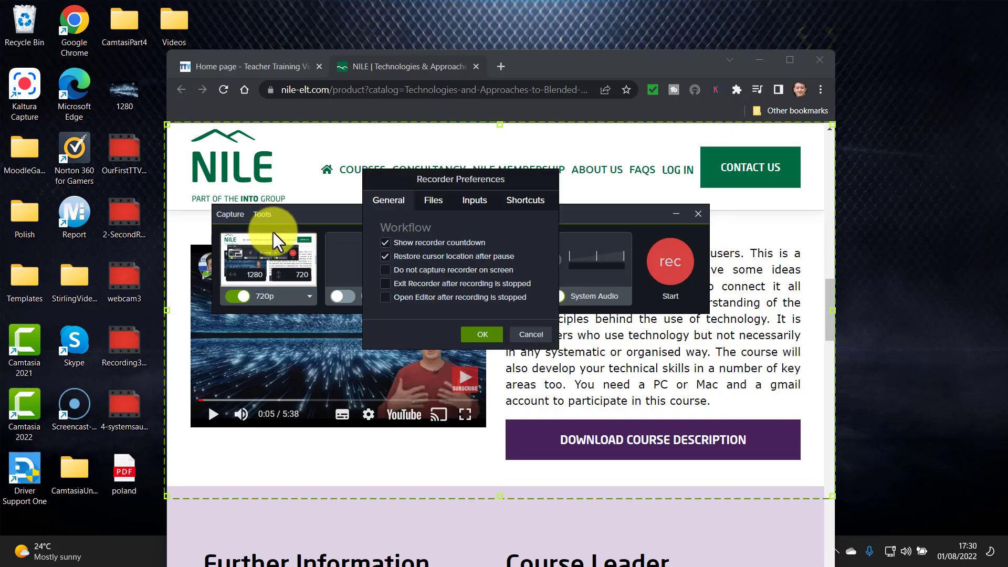
pyautogui.click(425, 201)
pyautogui.click(474, 198)
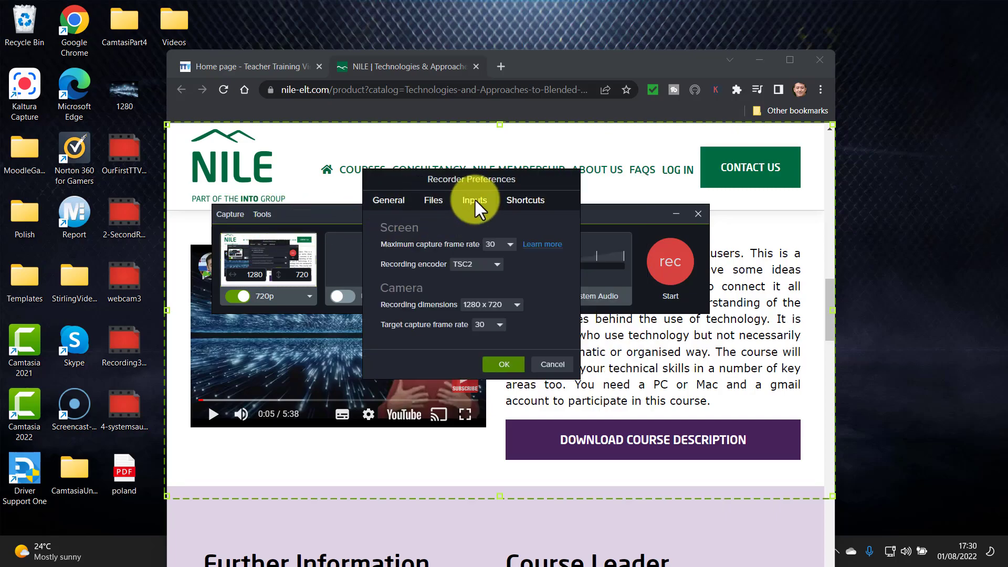
pyautogui.click(523, 197)
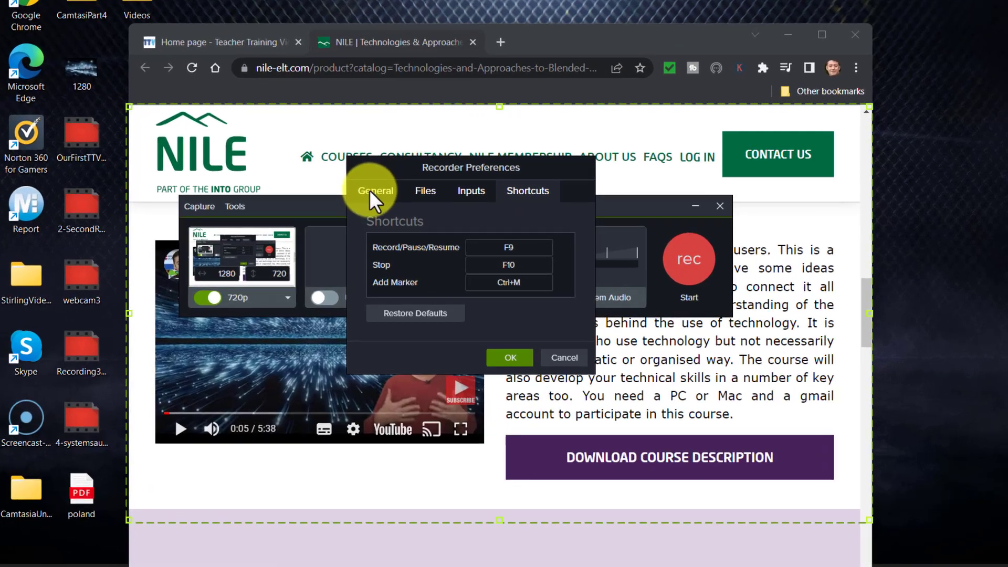
pyautogui.click(371, 191)
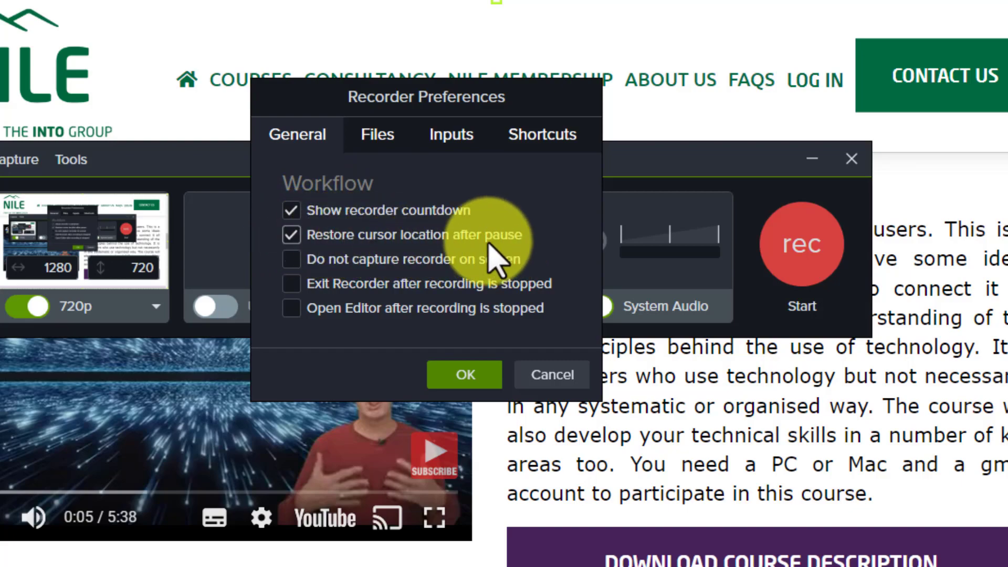
pyautogui.click(293, 260)
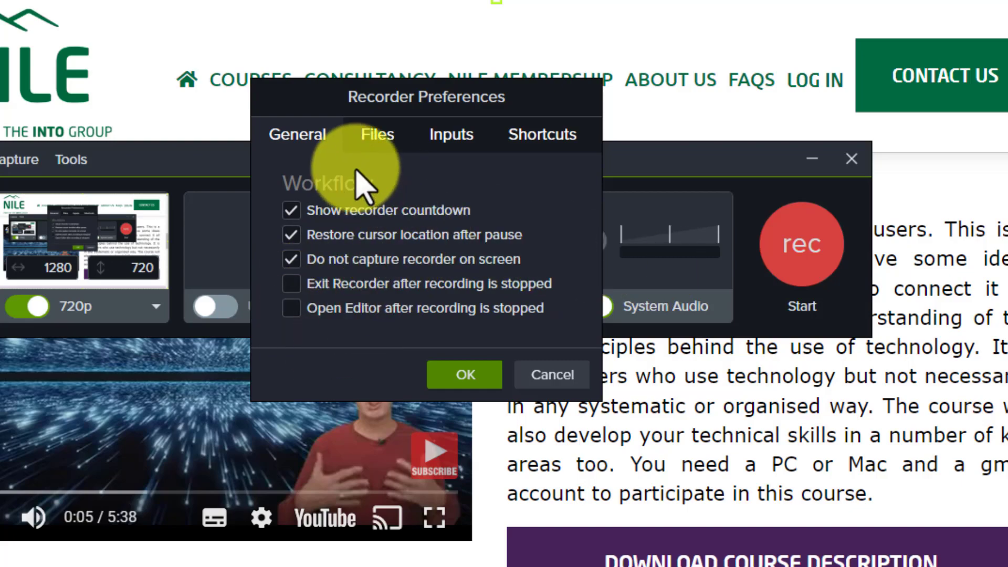
# - Review the recorder's file output, input and shortcut preferences
pyautogui.click(375, 151)
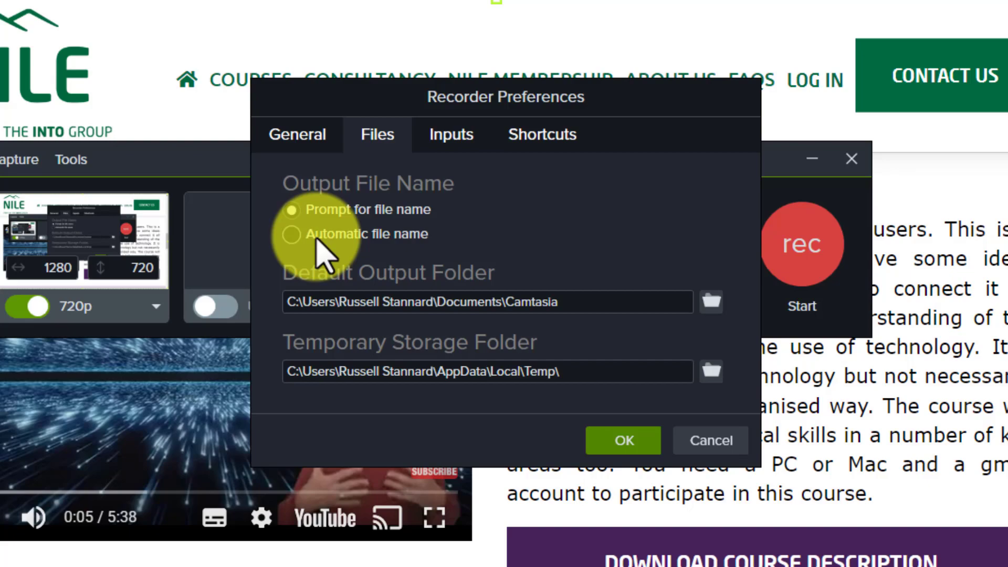
pyautogui.click(447, 137)
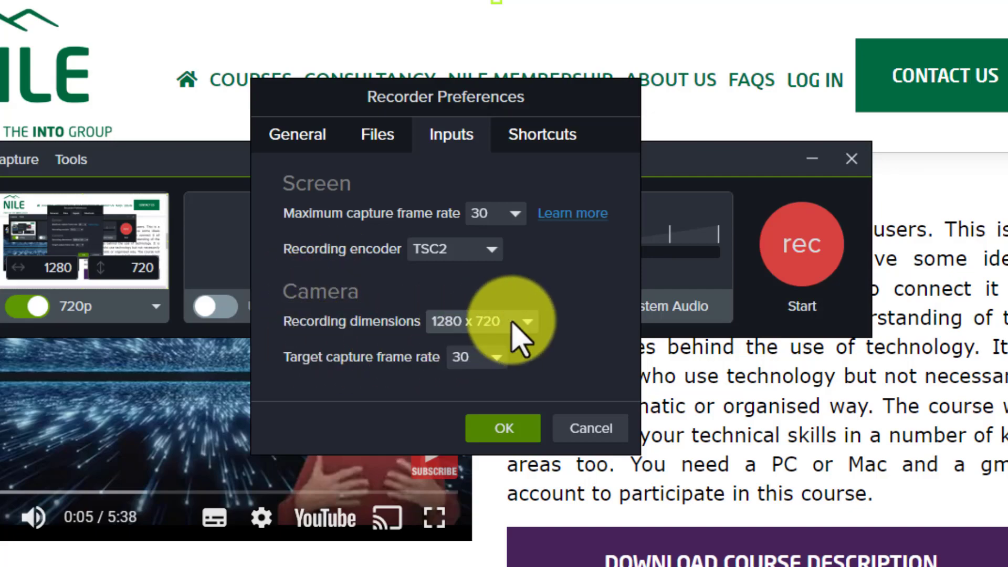
pyautogui.click(536, 141)
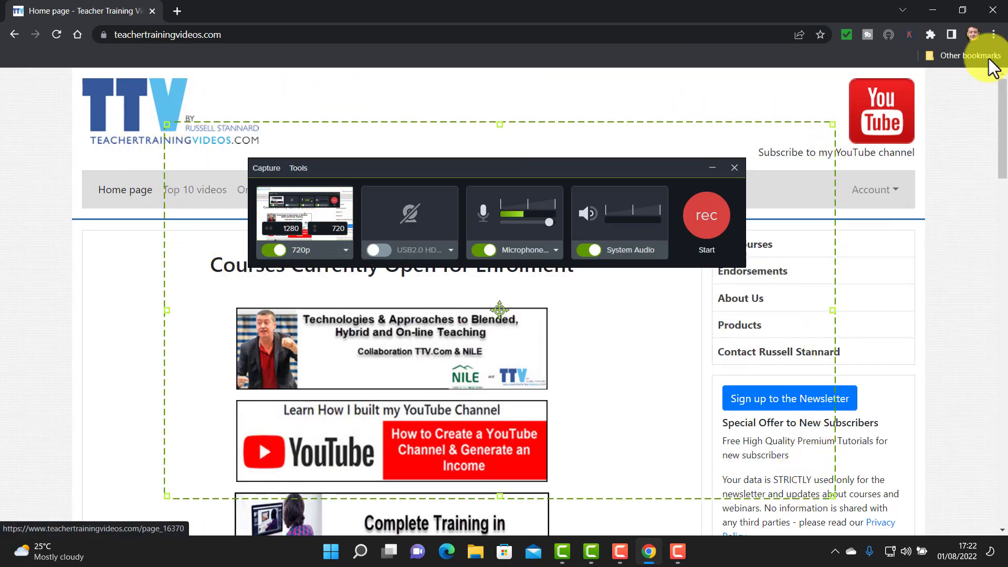
# - Restore the browser window down from full screen and fit its page area to the 720p recording region
pyautogui.click(962, 9)
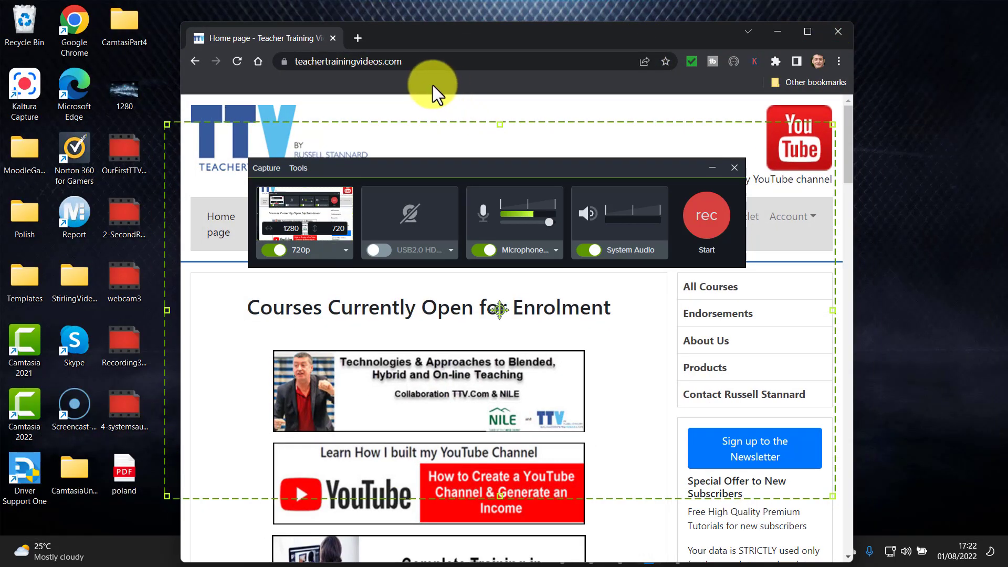
pyautogui.moveTo(394, 37); pyautogui.dragTo(382, 65)
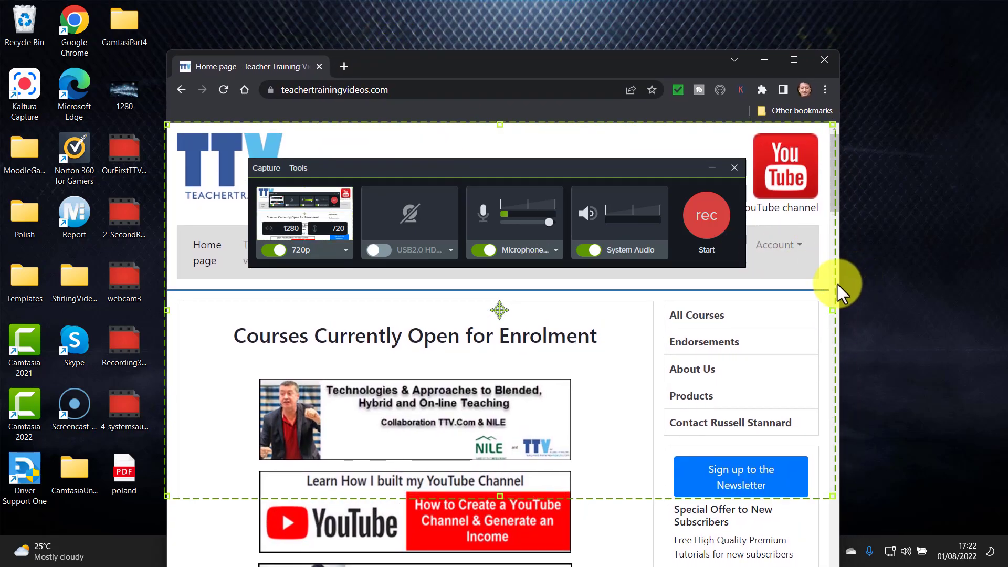
pyautogui.moveTo(838, 285)
pyautogui.mouseDown()
pyautogui.moveTo(950, 295)
pyautogui.moveTo(834, 302)
pyautogui.mouseUp()
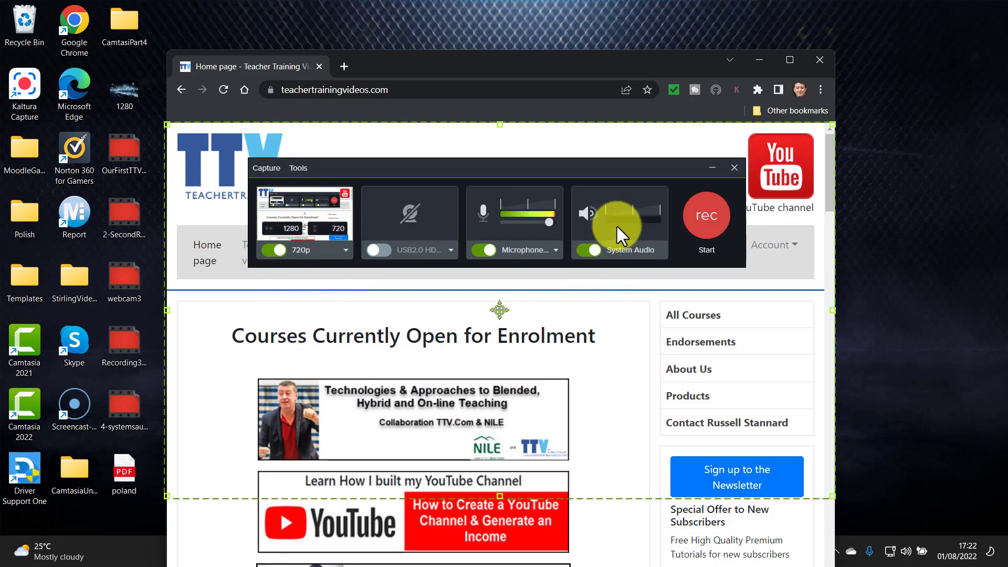
# - Start a recording with system audio off and visit the website's Google and Top 10 videos pages
pyautogui.click(584, 251)
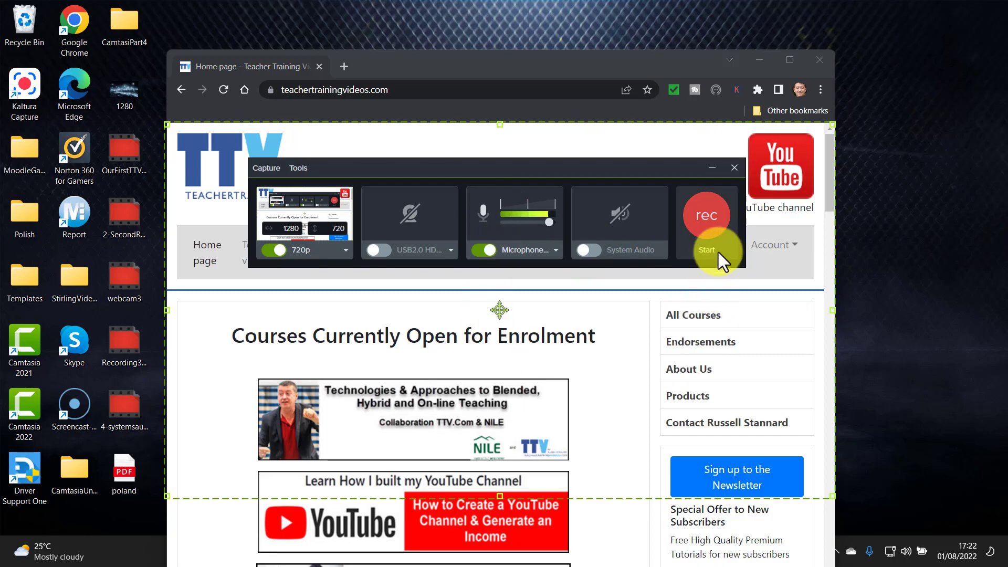
pyautogui.click(707, 219)
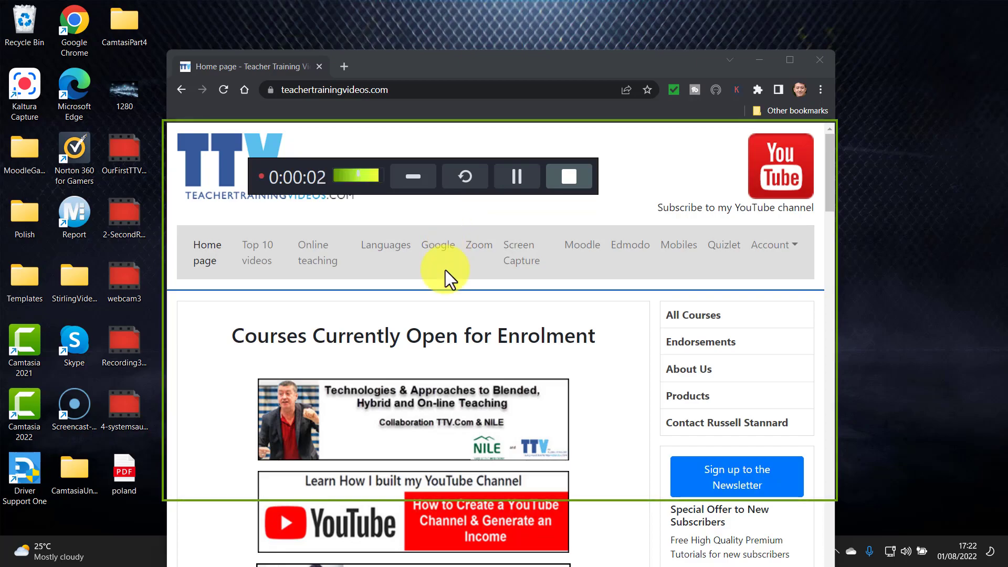
pyautogui.moveTo(833, 194); pyautogui.dragTo(829, 166)
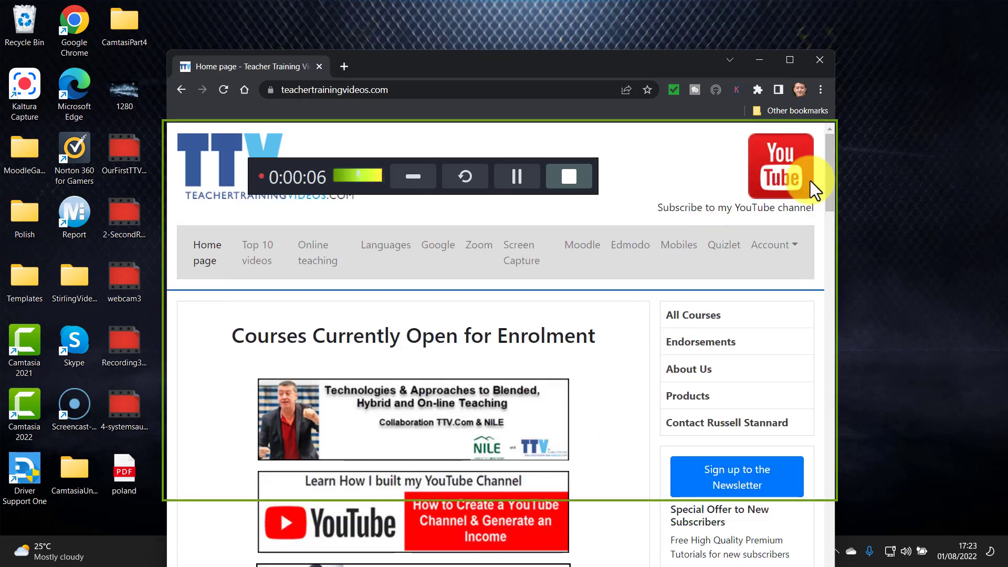
pyautogui.click(438, 252)
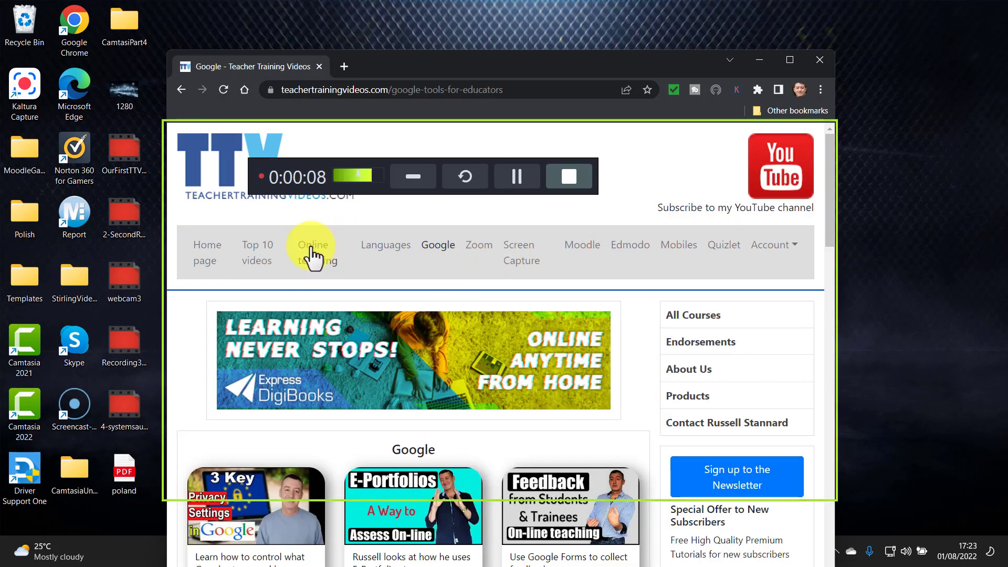
pyautogui.click(252, 256)
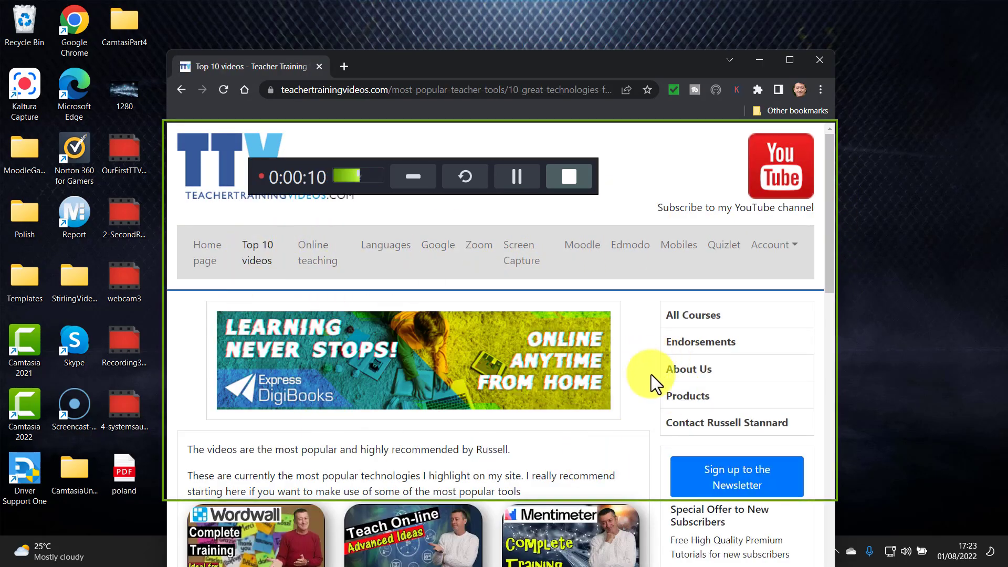
# - Pause and resume the recording, and finish by stopping it
pyautogui.click(520, 175)
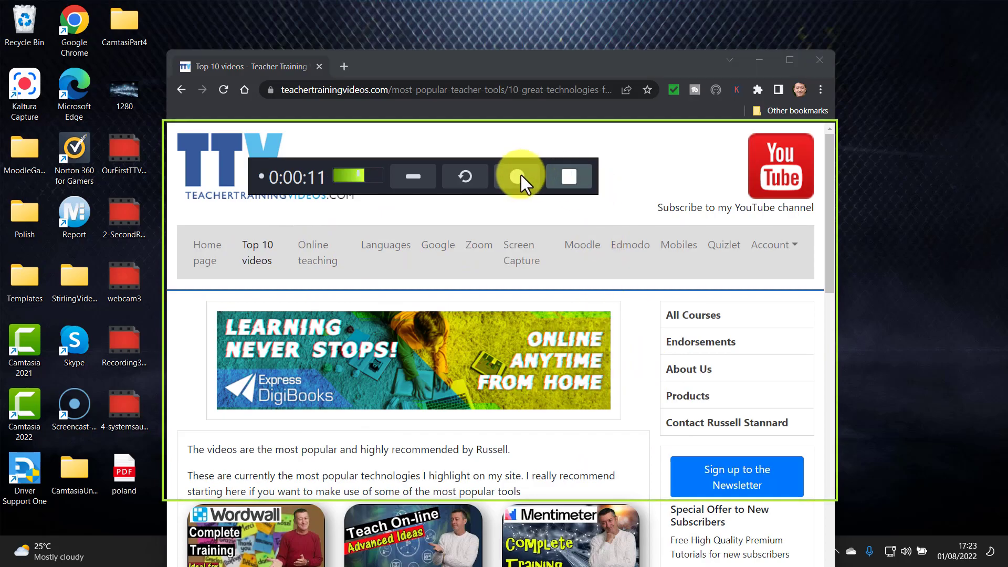
pyautogui.click(518, 175)
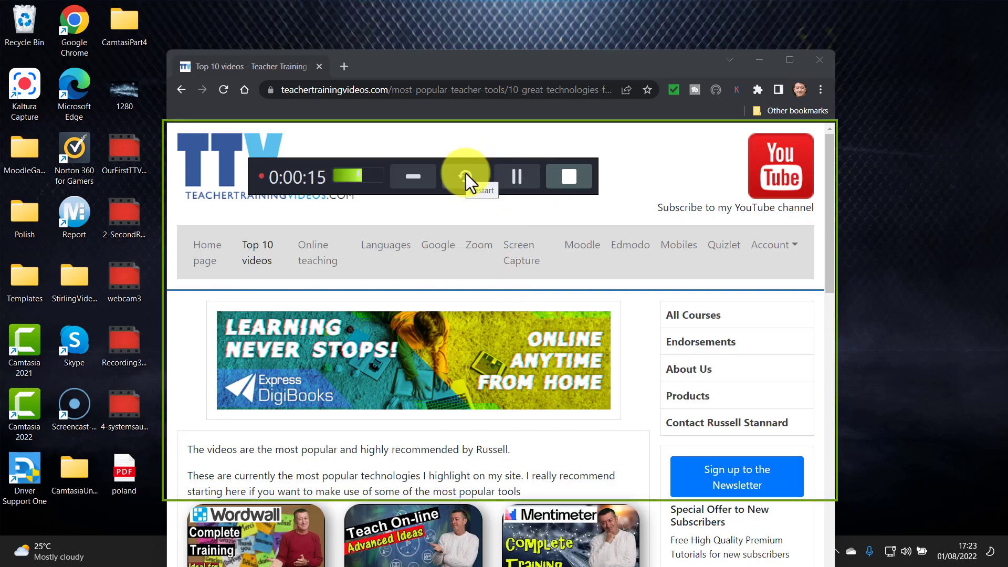
pyautogui.click(569, 178)
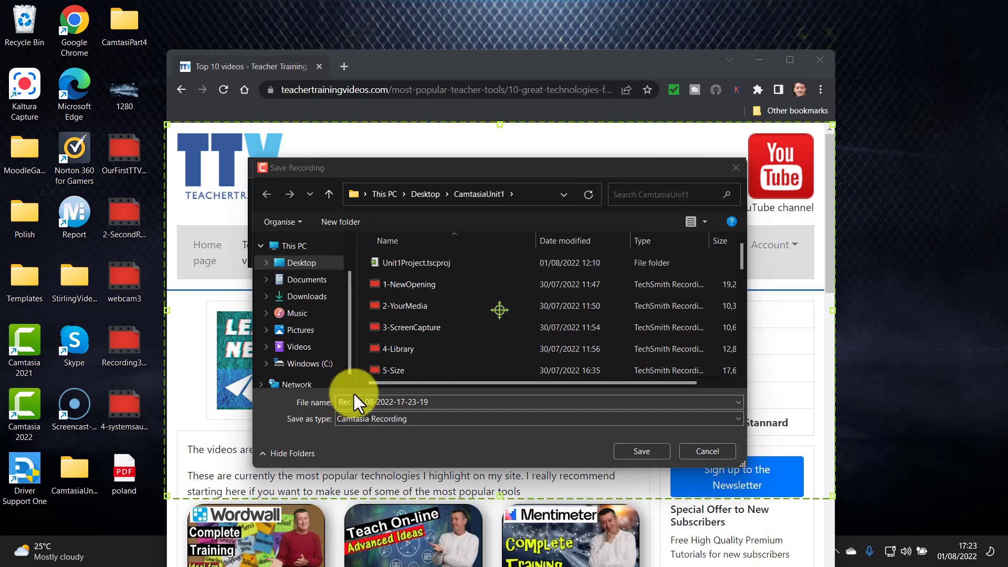
# - Create a folder named Videos on the Desktop as the save location and open it
pyautogui.moveTo(742, 251); pyautogui.dragTo(745, 373)
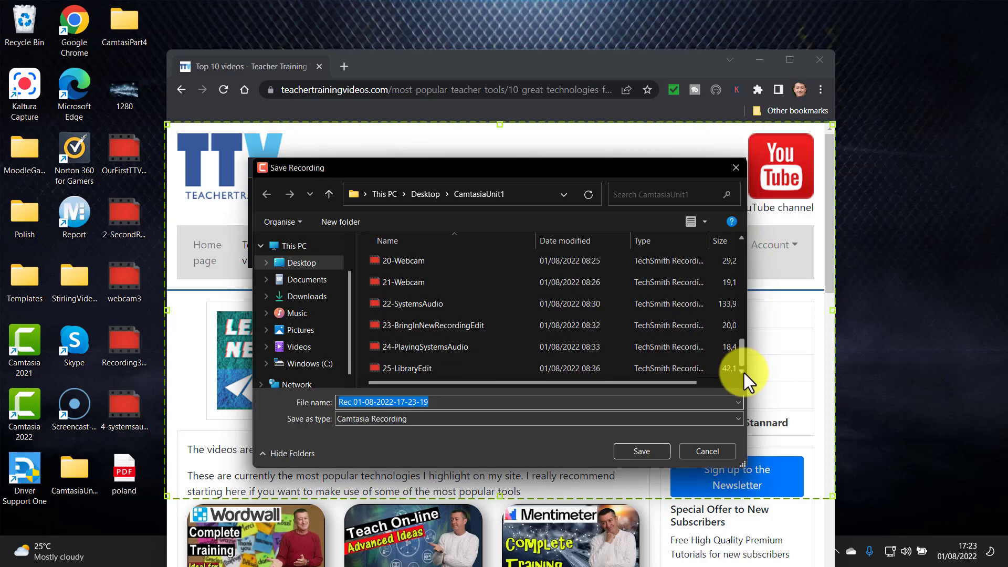
pyautogui.click(304, 265)
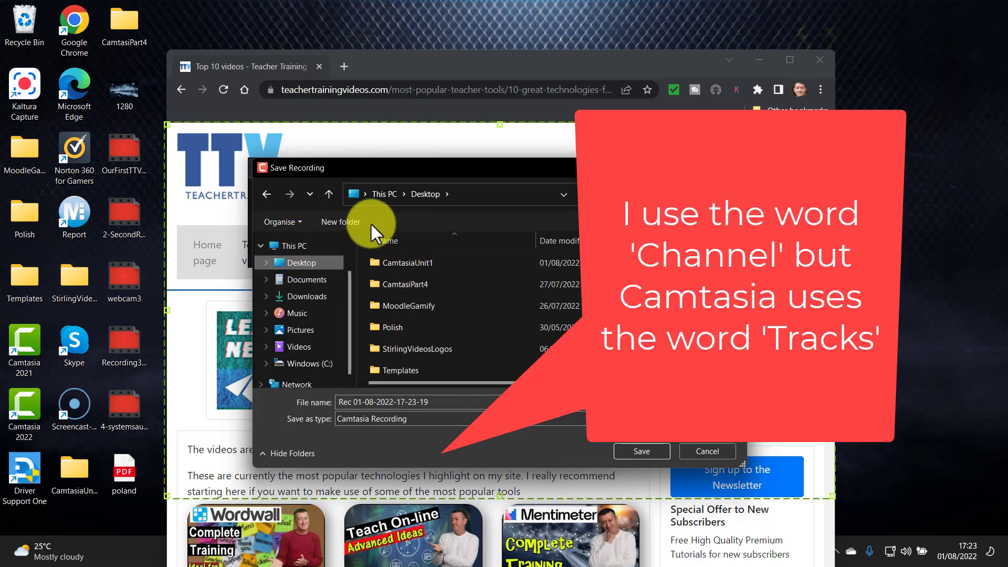
pyautogui.click(348, 219)
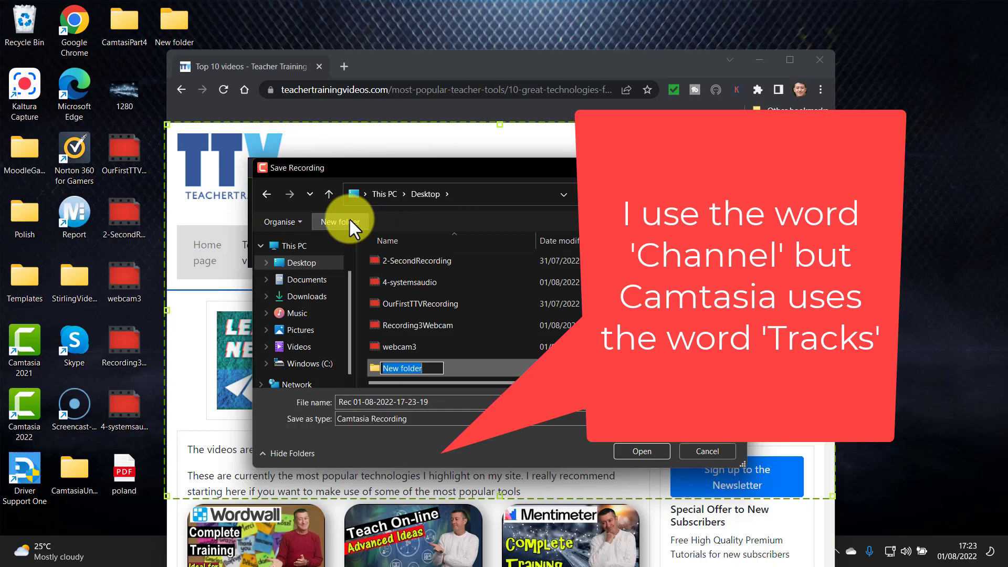
pyautogui.write('Videos')
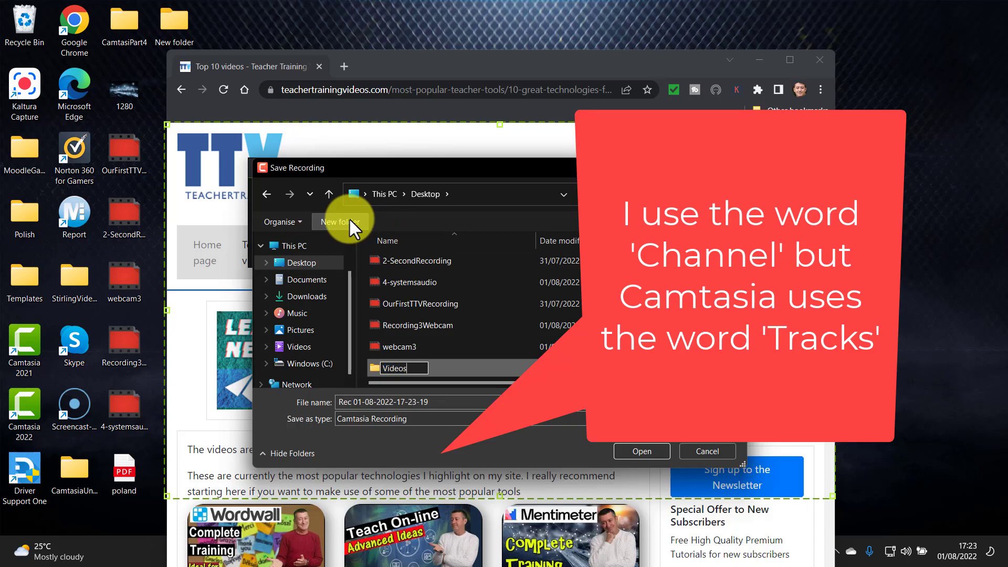
pyautogui.doubleClick(377, 373)
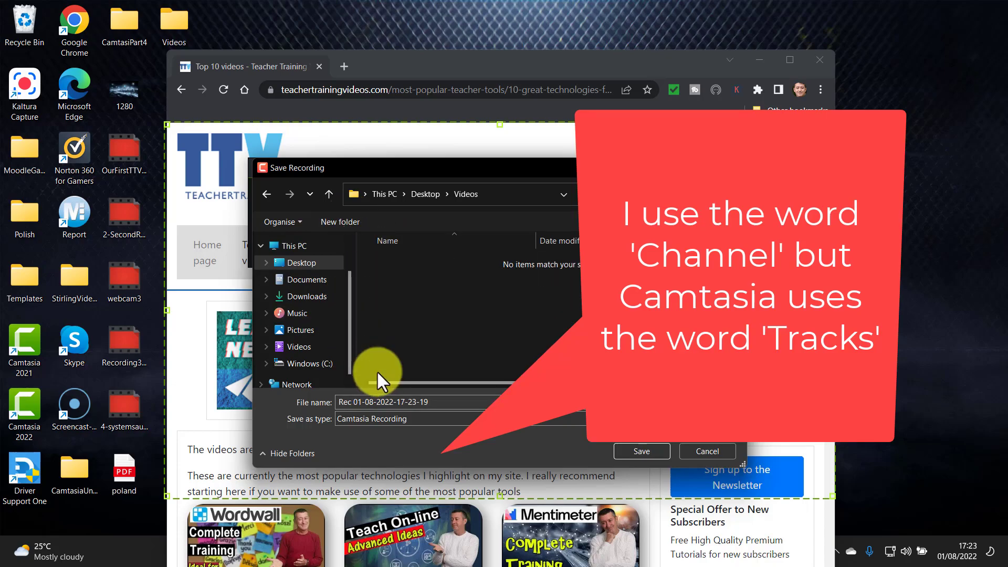
# - Save the recording as 1-VidOne in the Videos folder
pyautogui.click(429, 402)
pyautogui.write('1-VidOne')
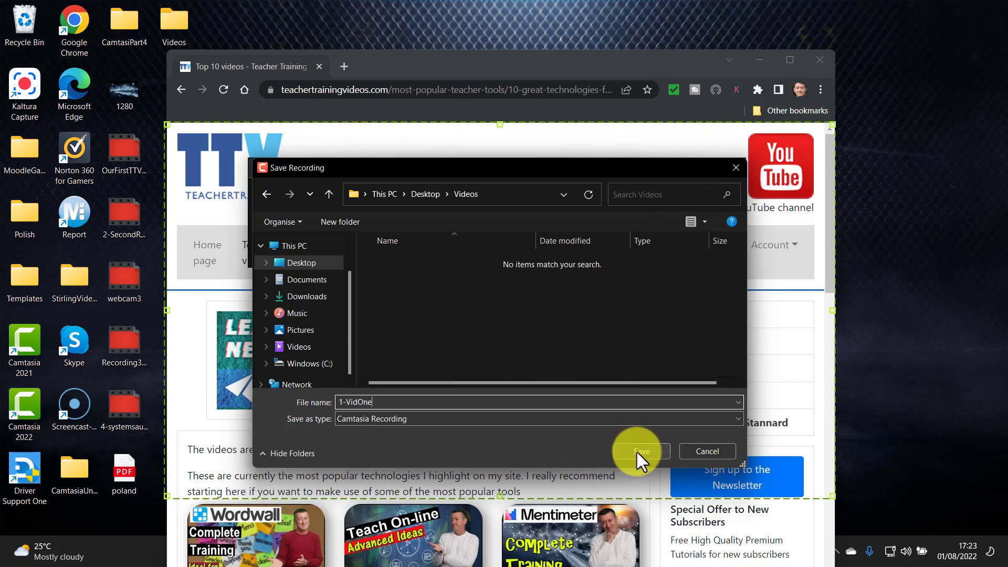
pyautogui.click(636, 451)
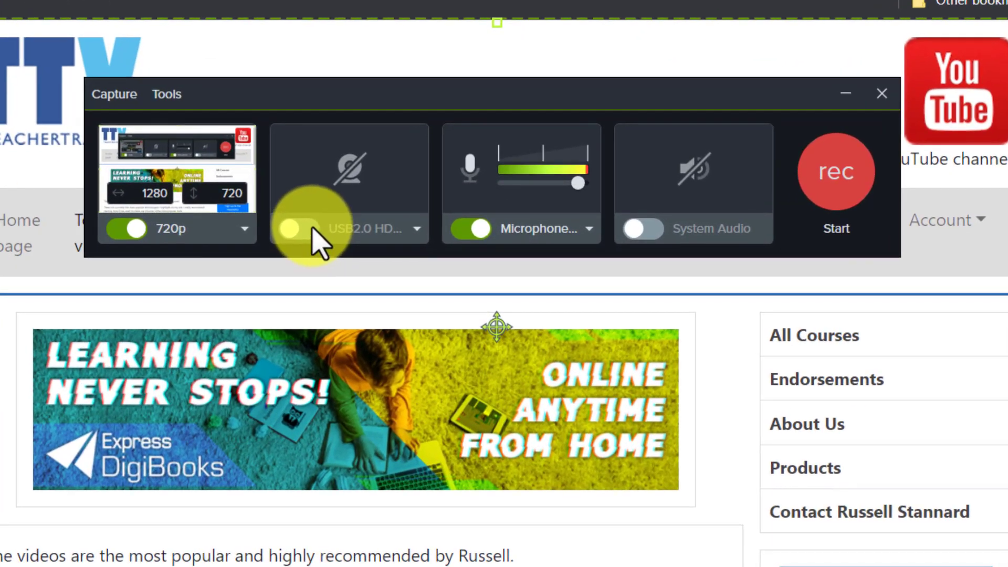
# - Turn on the webcam and make a short recording while visiting the website's Google and Moodle pages
pyautogui.click(314, 229)
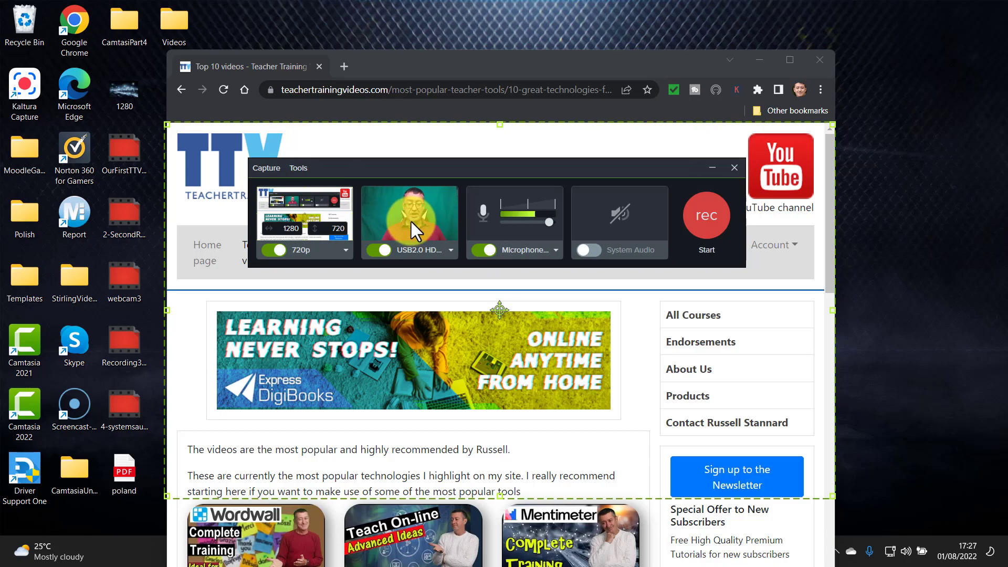
pyautogui.click(705, 221)
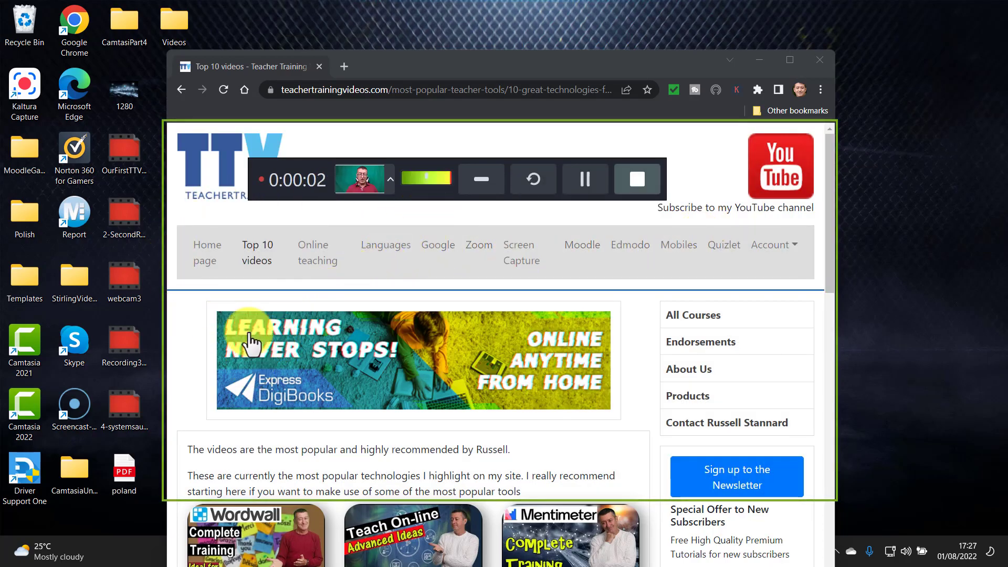
pyautogui.click(425, 249)
pyautogui.click(587, 253)
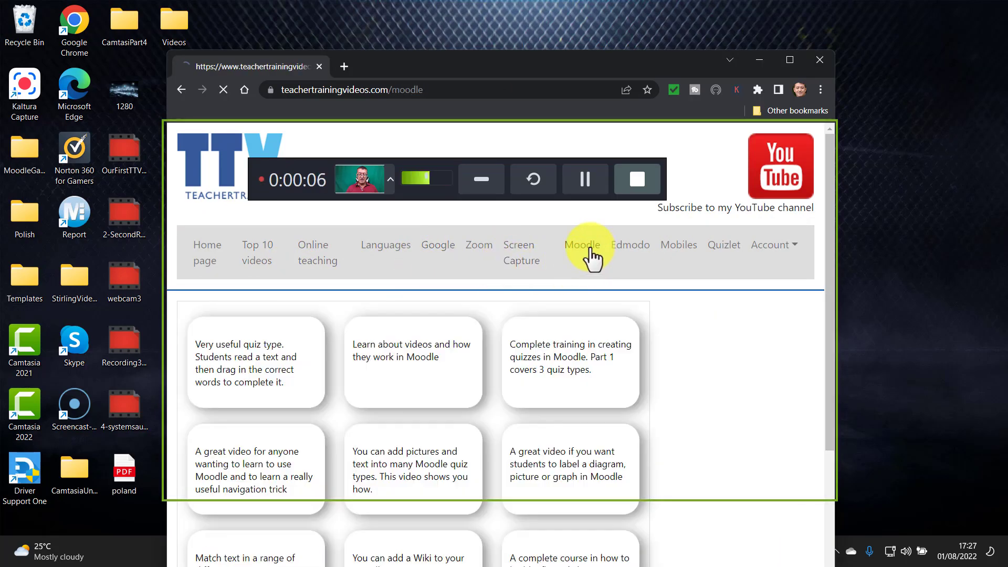
pyautogui.click(639, 179)
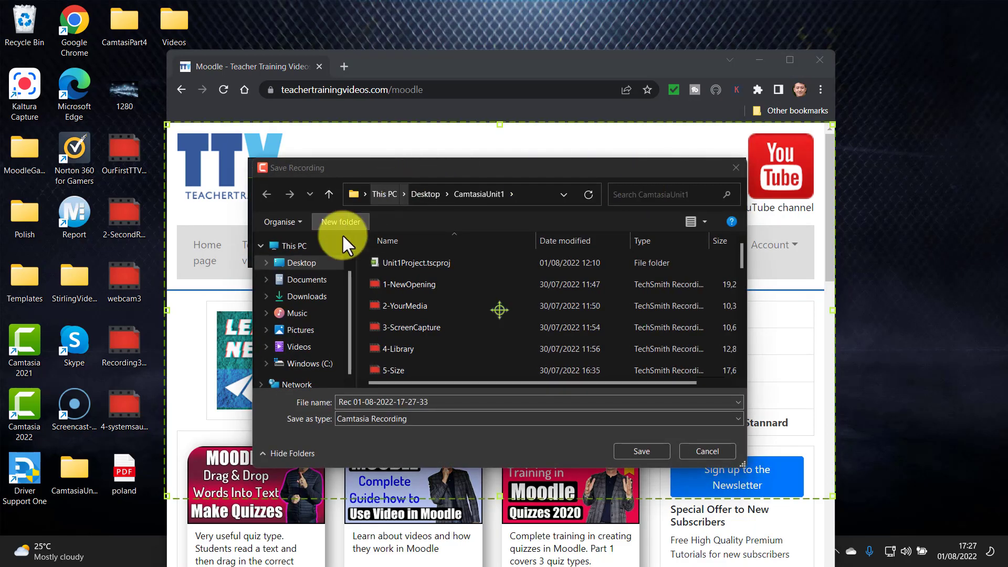
# - Save the webcam recording as 2-Webcam in the Desktop's Videos folder
pyautogui.click(302, 263)
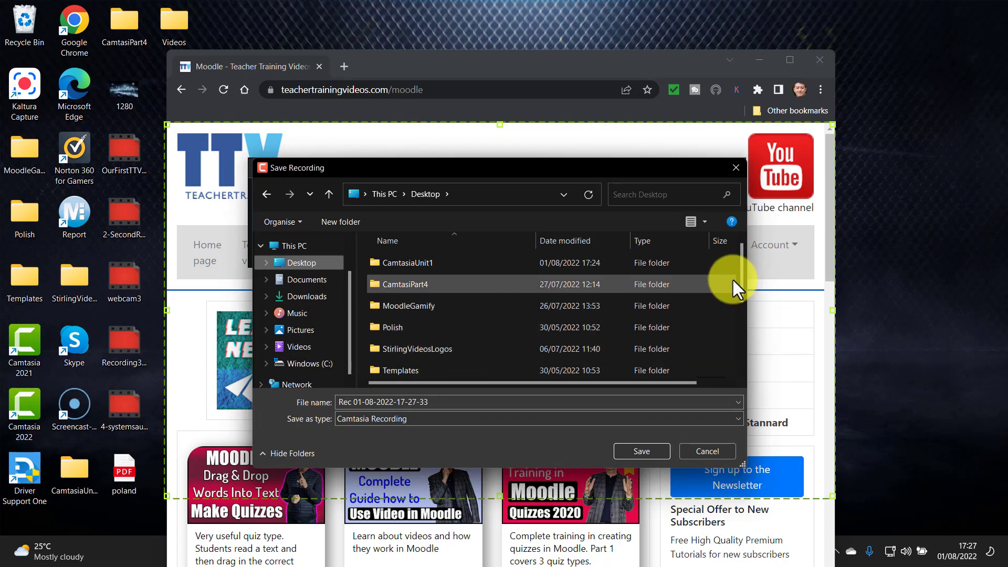
pyautogui.moveTo(740, 274); pyautogui.dragTo(739, 296)
pyautogui.doubleClick(384, 341)
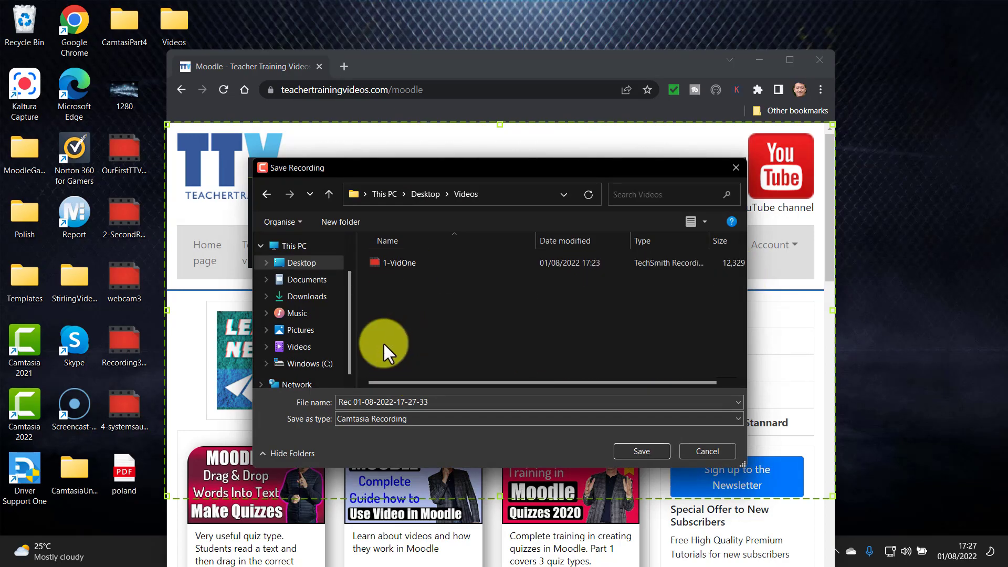
pyautogui.click(429, 399)
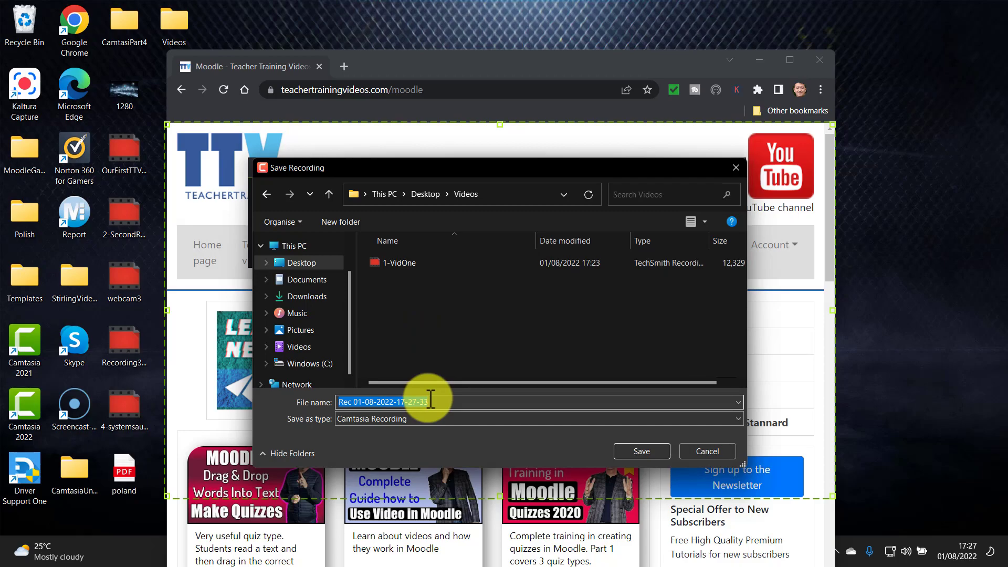
pyautogui.write('2-Webcam')
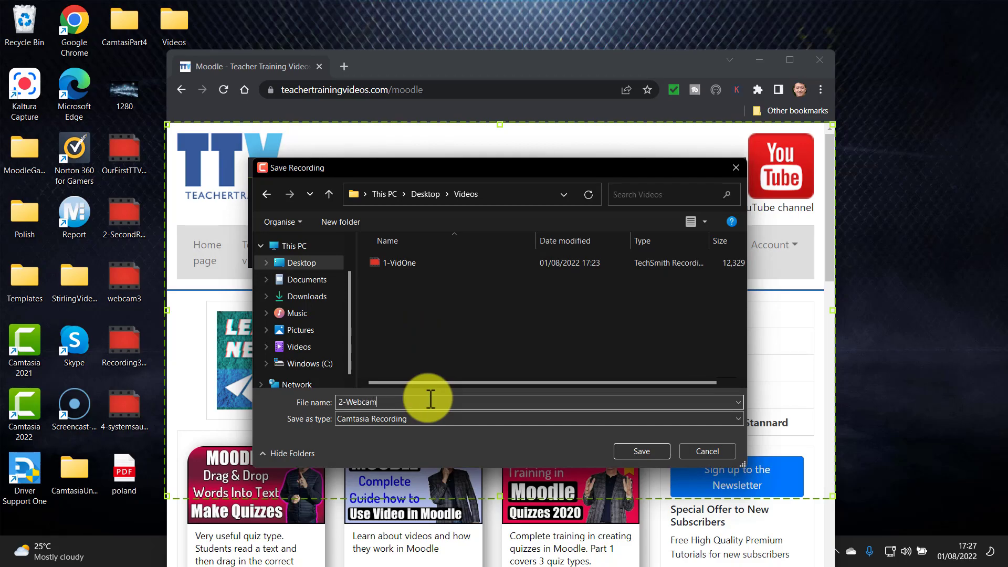
pyautogui.click(659, 455)
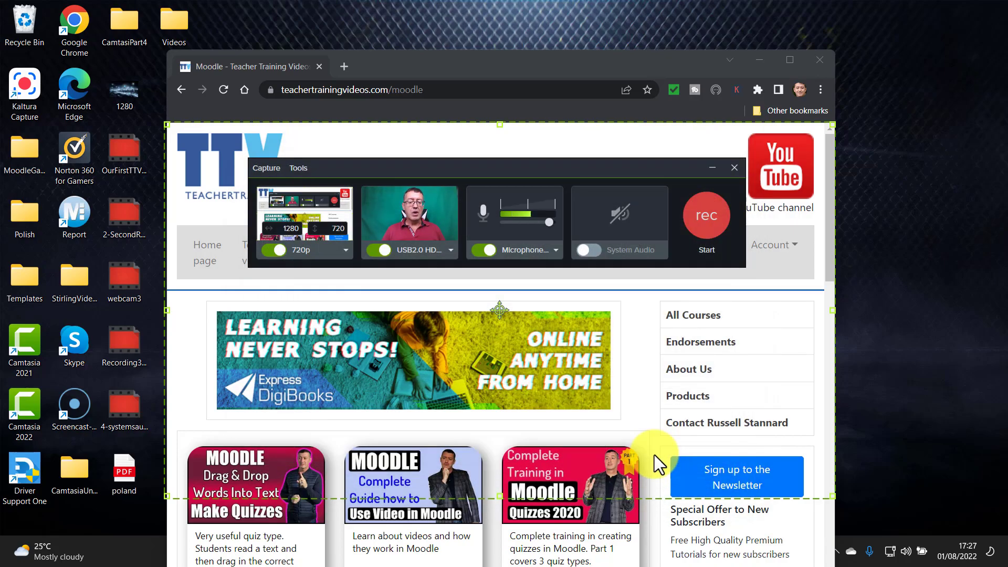
# - Turn off webcam capture and open the NILE Technologies & Approaches course from the website's home page, bringing its embedded video into the recording area
pyautogui.click(370, 250)
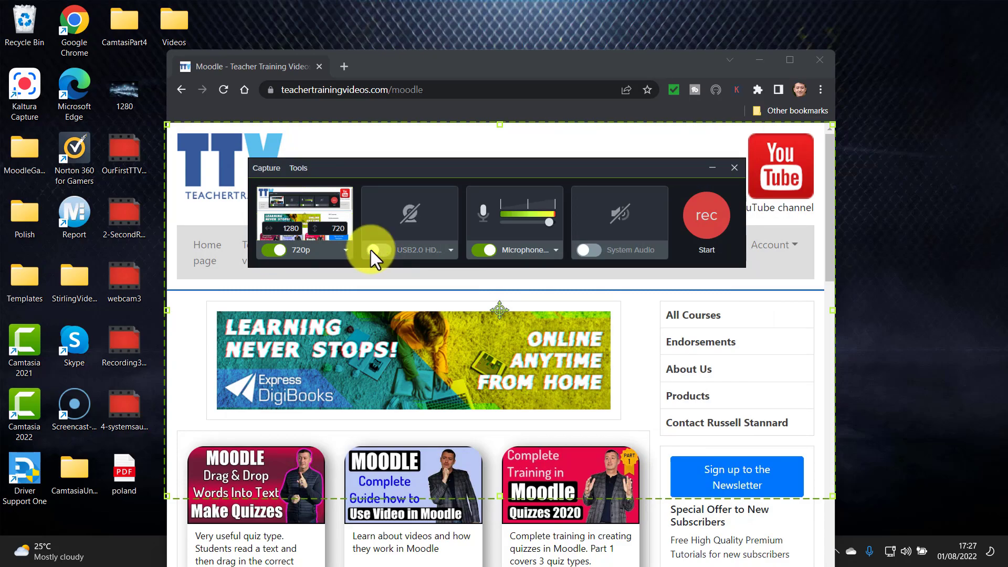
pyautogui.moveTo(424, 167); pyautogui.dragTo(556, 121)
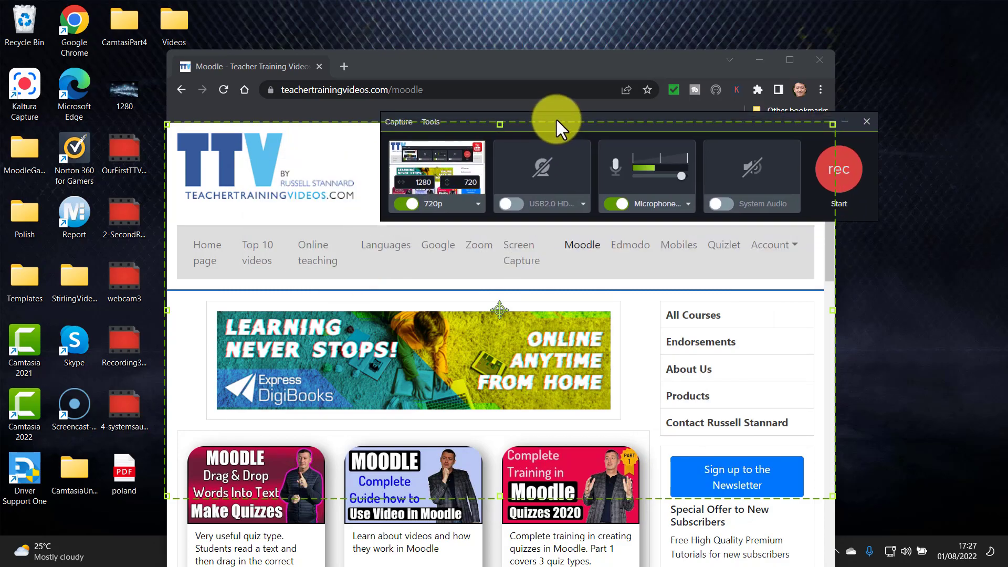
pyautogui.click(209, 244)
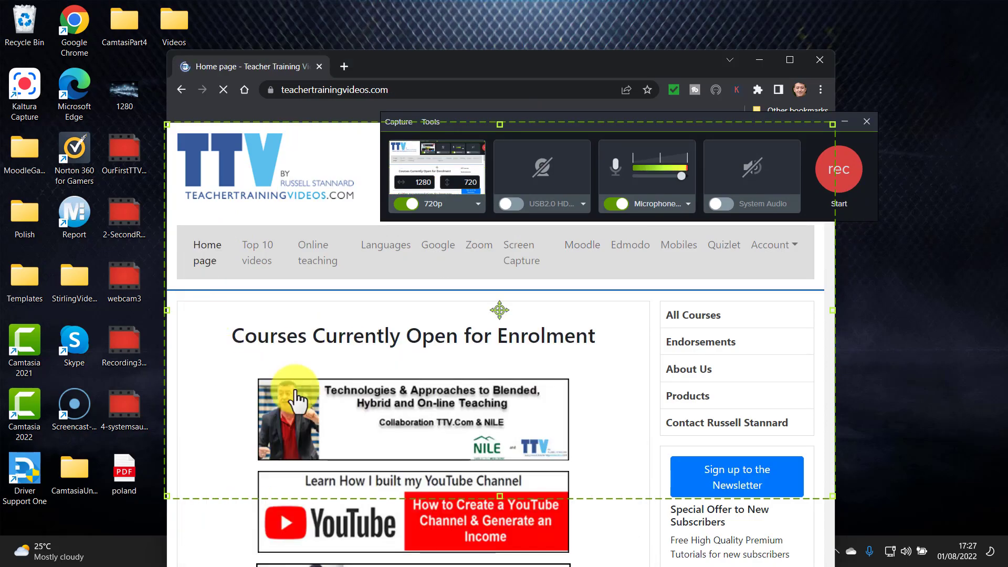
pyautogui.click(412, 438)
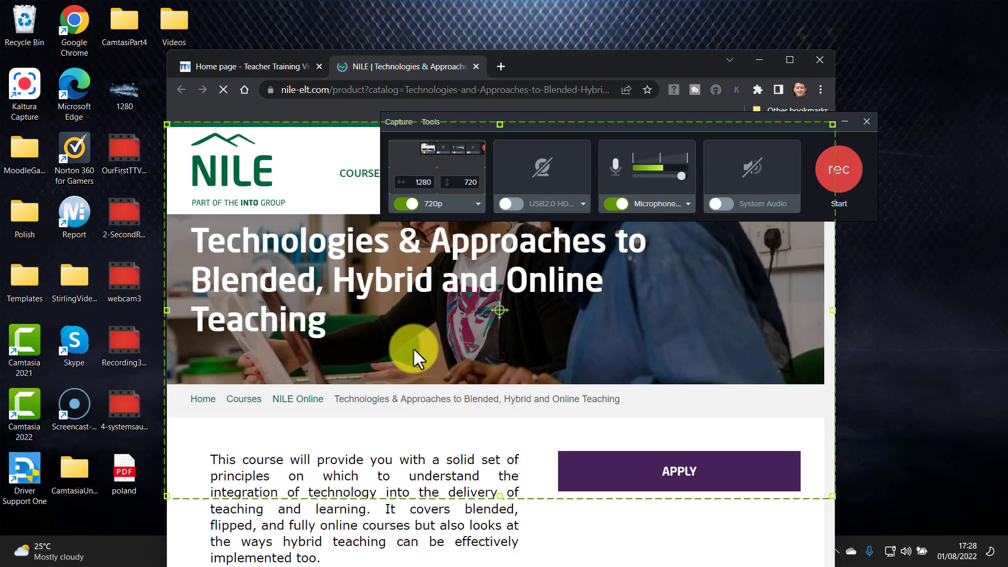
pyautogui.moveTo(733, 126); pyautogui.dragTo(548, 123)
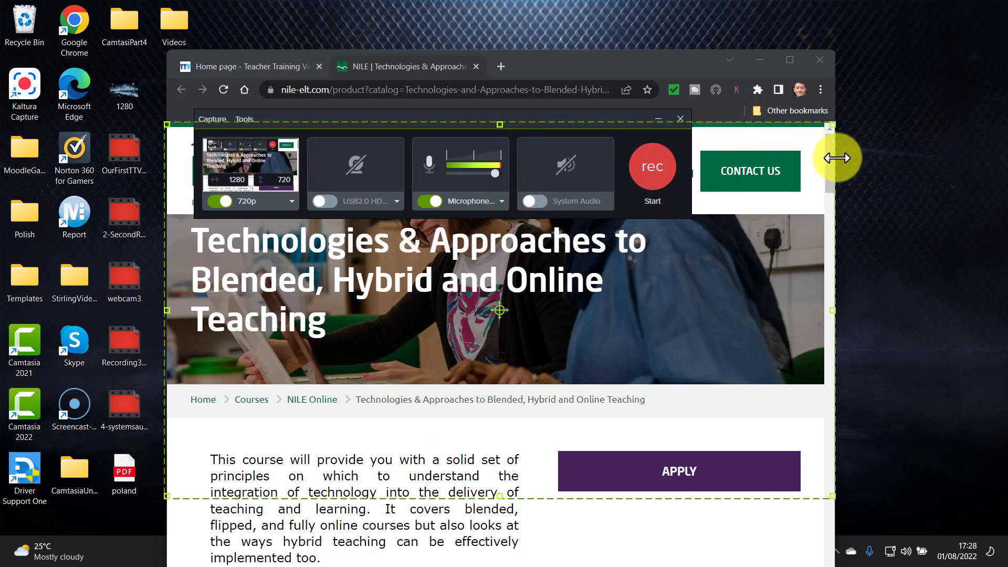
pyautogui.moveTo(830, 156); pyautogui.dragTo(835, 300)
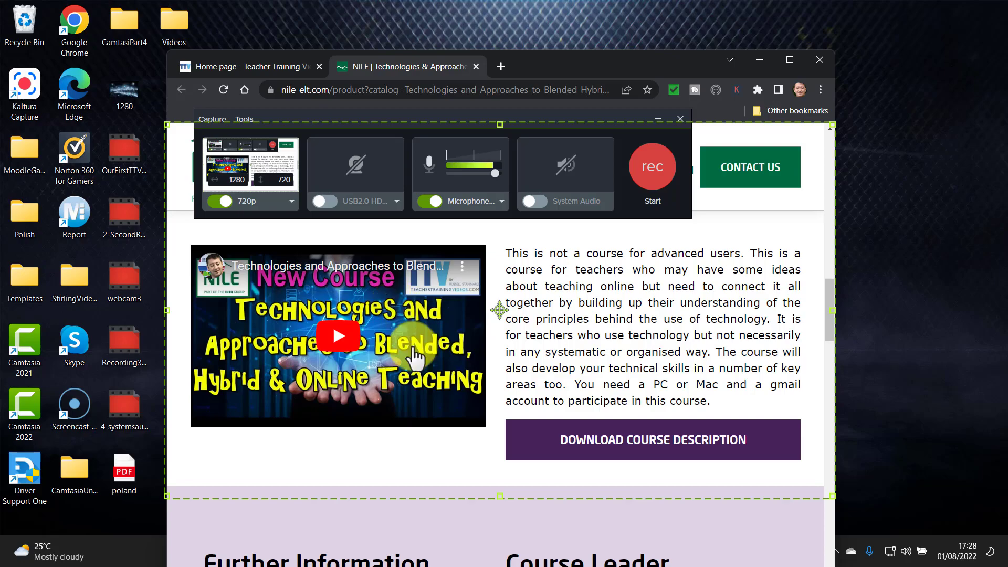
# - Turn on system audio capture and start recording, playing the embedded course video briefly and pausing it
pyautogui.moveTo(440, 117); pyautogui.dragTo(452, 165)
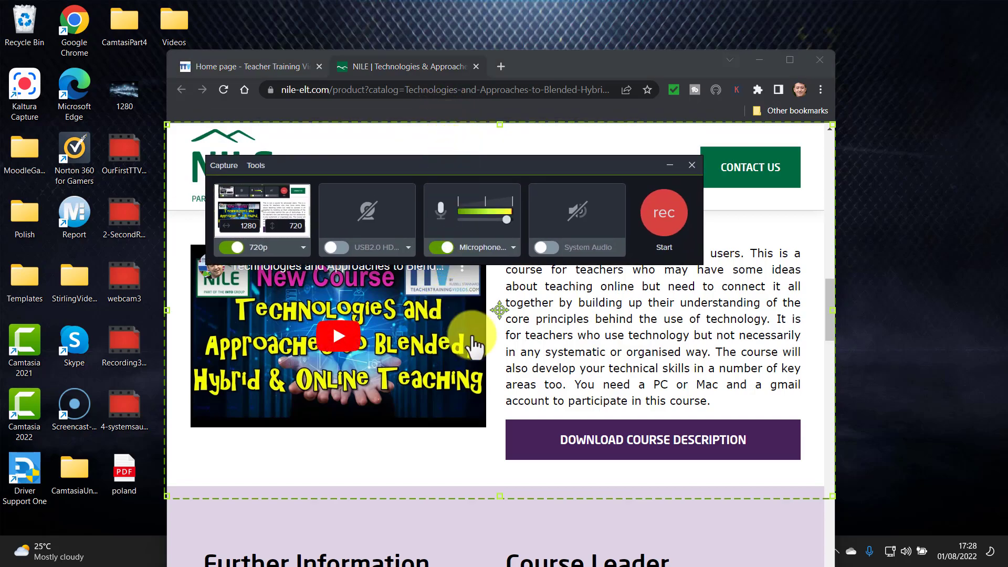
pyautogui.click(556, 249)
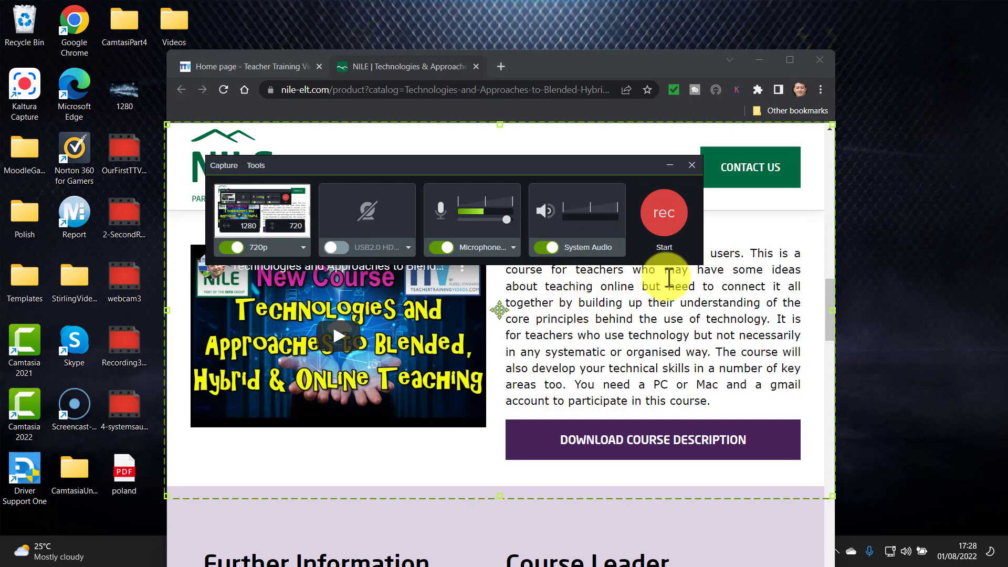
pyautogui.click(663, 215)
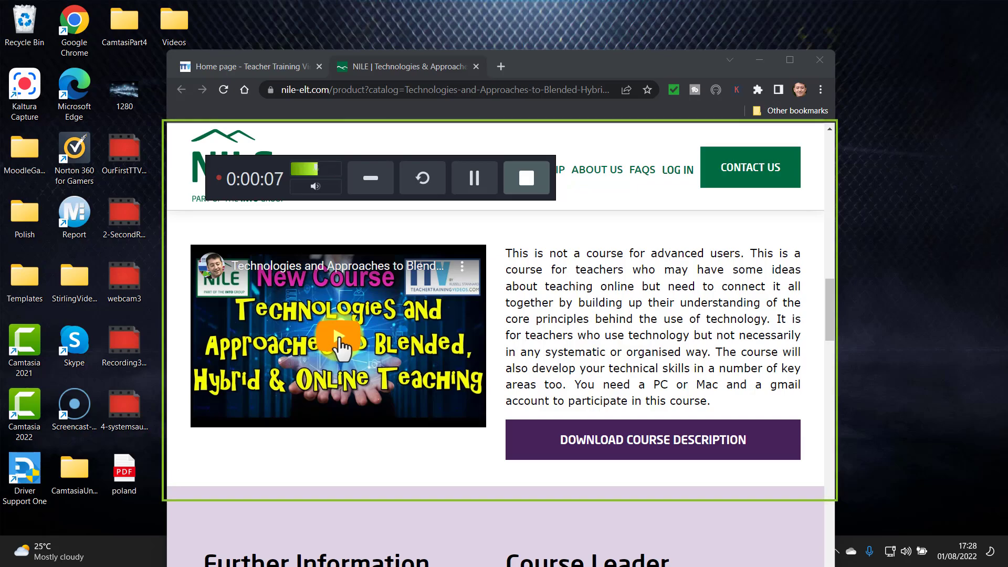
pyautogui.click(339, 341)
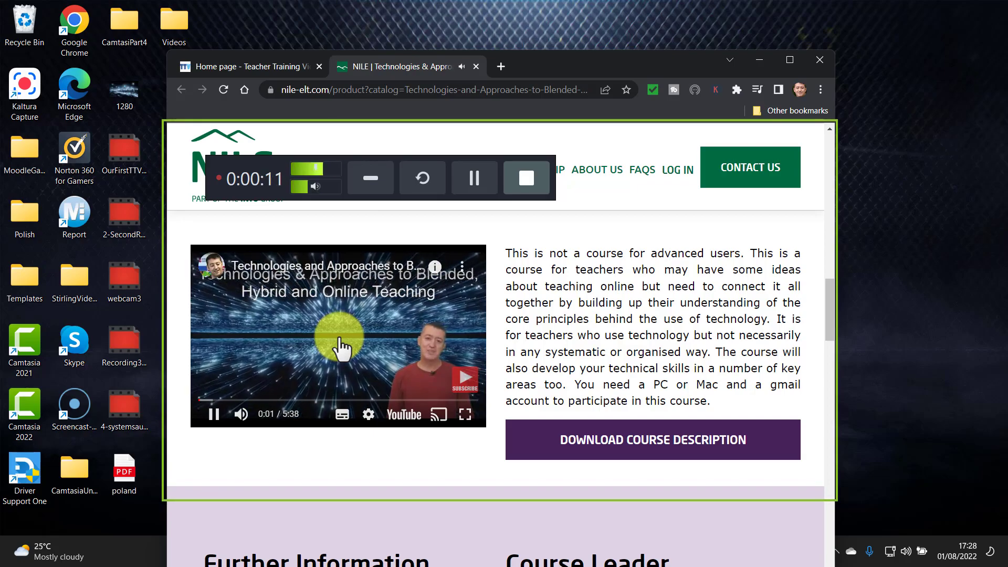
pyautogui.click(213, 416)
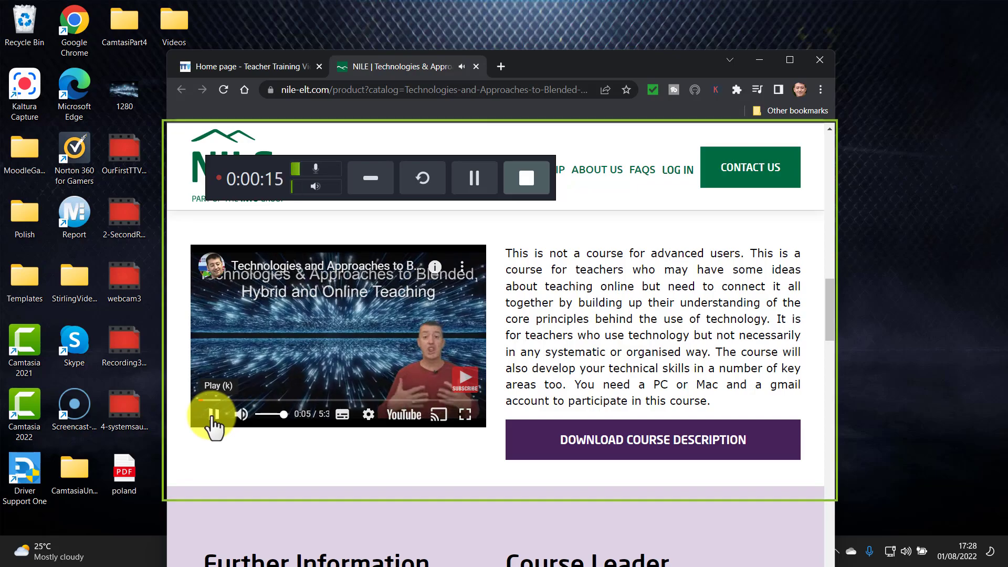
# - Stop the recording and save it as 3-Systems in the Desktop's Videos folder
pyautogui.click(529, 176)
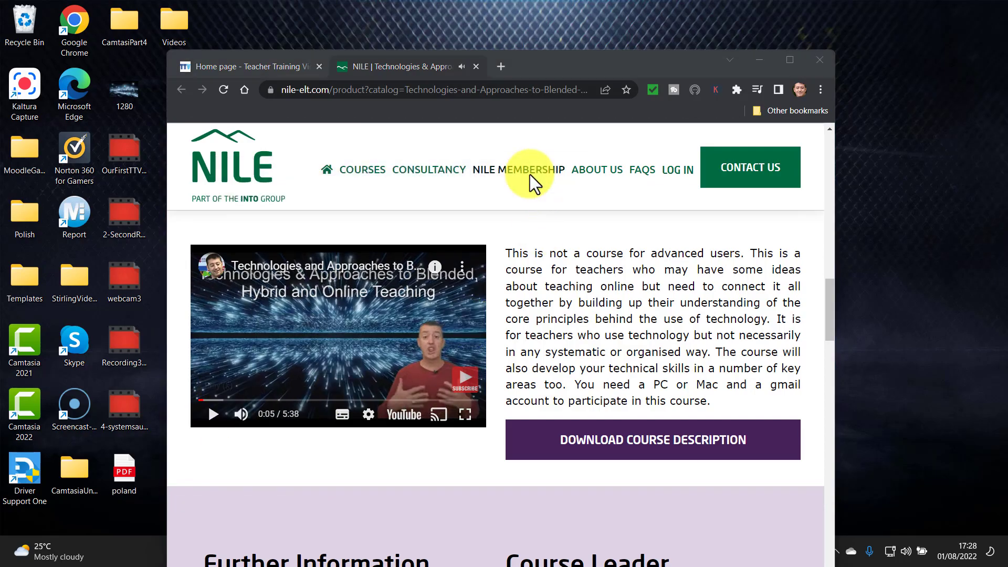
pyautogui.click(408, 399)
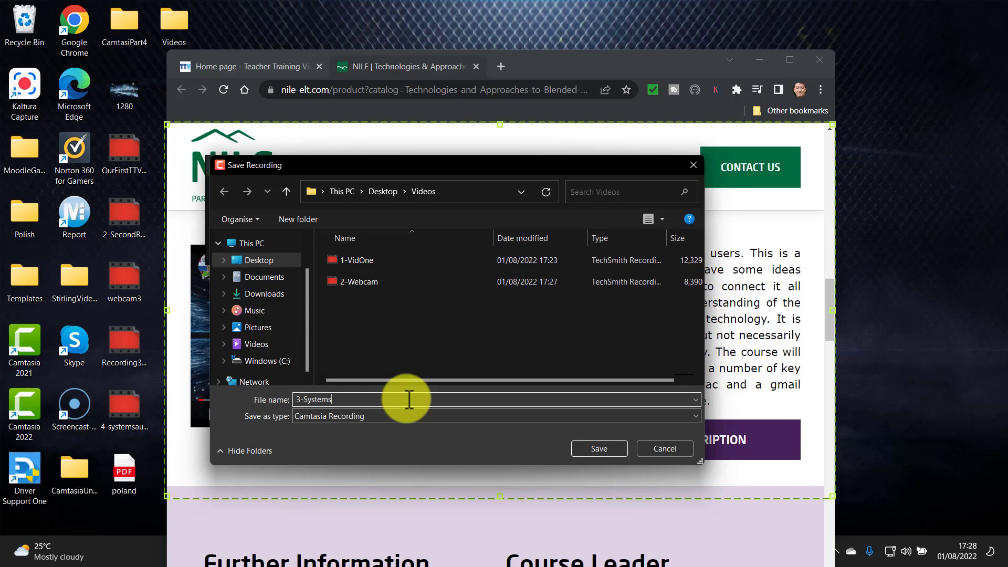
pyautogui.click(598, 449)
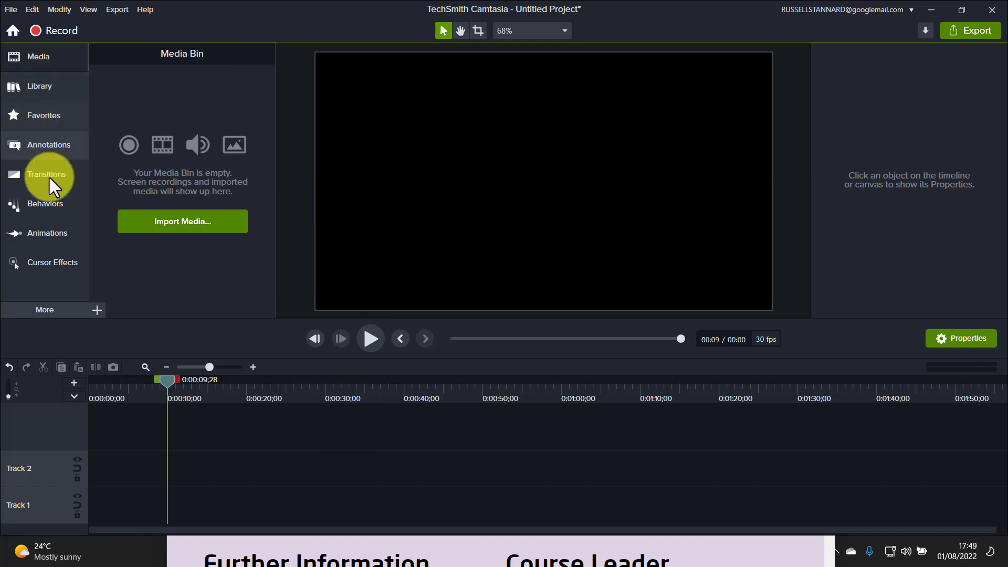
# - Import the 1-VidOne, 2-Webcam and 3-Systems recordings from the Videos folder into the media bin
pyautogui.click(165, 221)
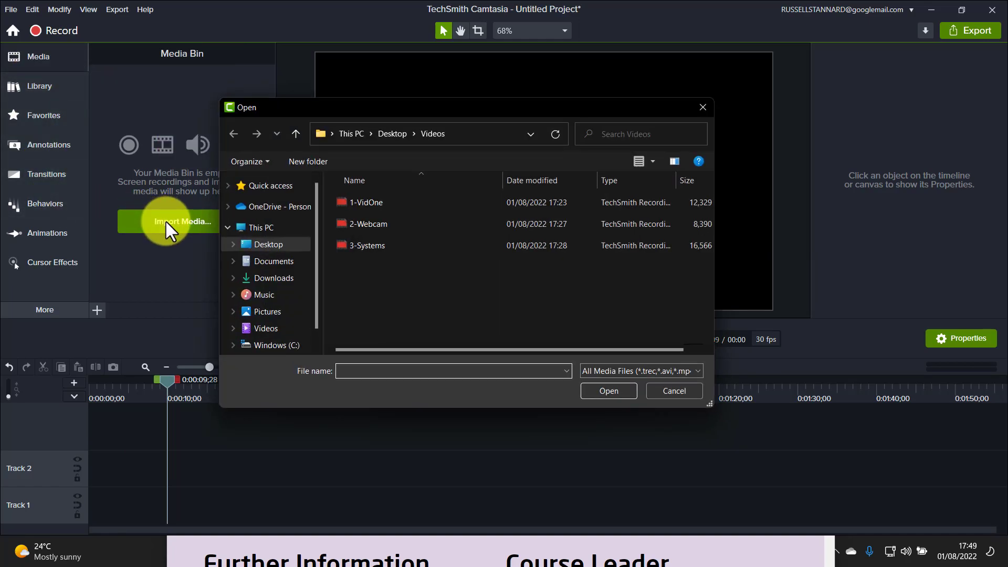
pyautogui.click(360, 200)
pyautogui.keyDown('shift'); pyautogui.click(366, 217); pyautogui.keyUp('shift')
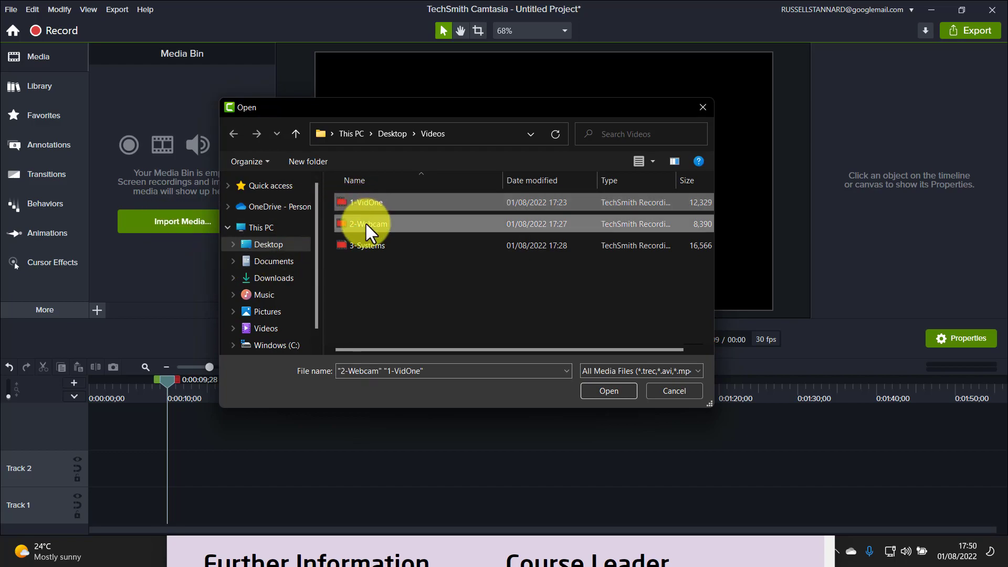
pyautogui.keyDown('shift'); pyautogui.click(366, 241); pyautogui.keyUp('shift')
pyautogui.click(614, 391)
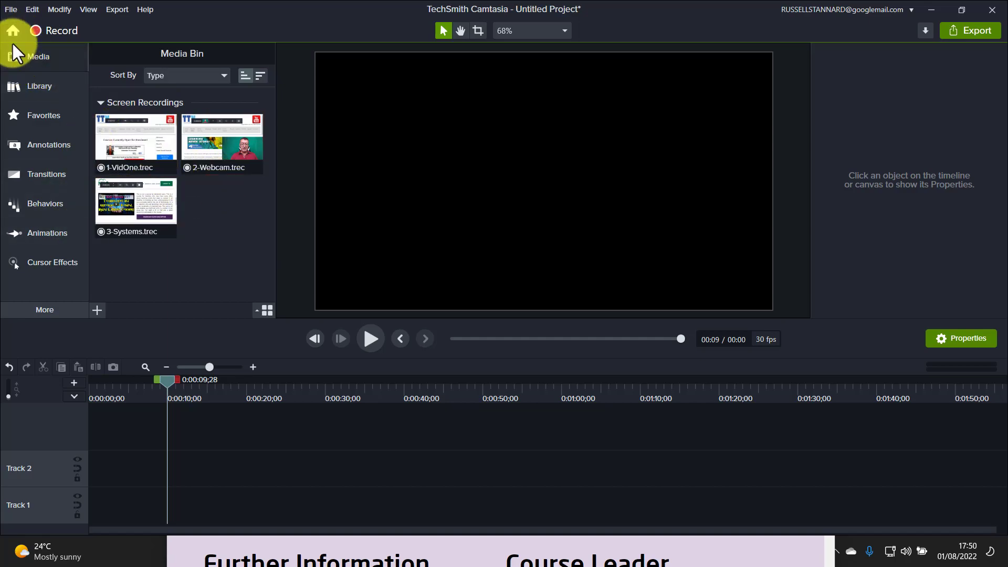
# - Set the project's canvas dimensions to 1080p HD (1920x1080) and apply the project settings
pyautogui.click(10, 9)
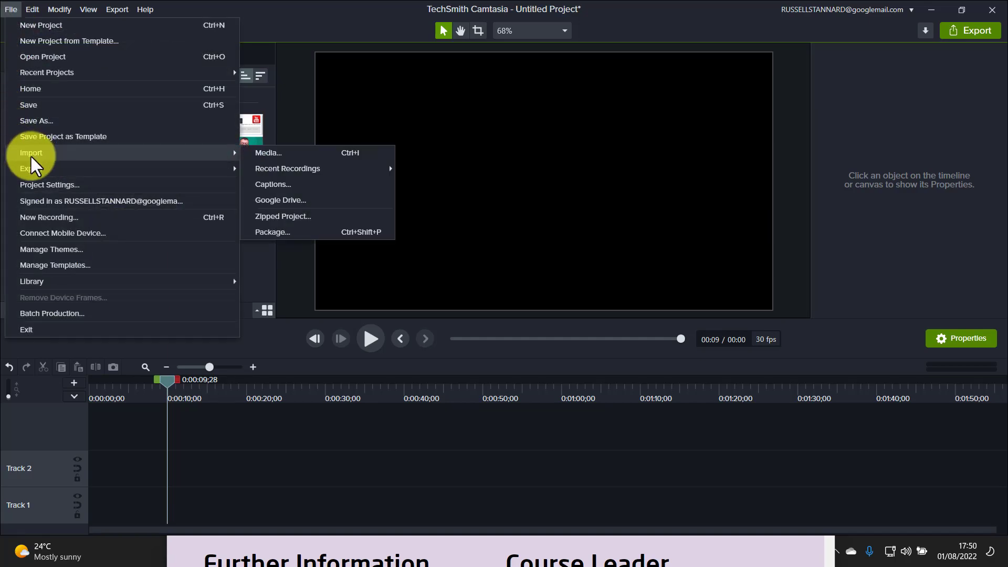
pyautogui.click(574, 179)
pyautogui.click(565, 31)
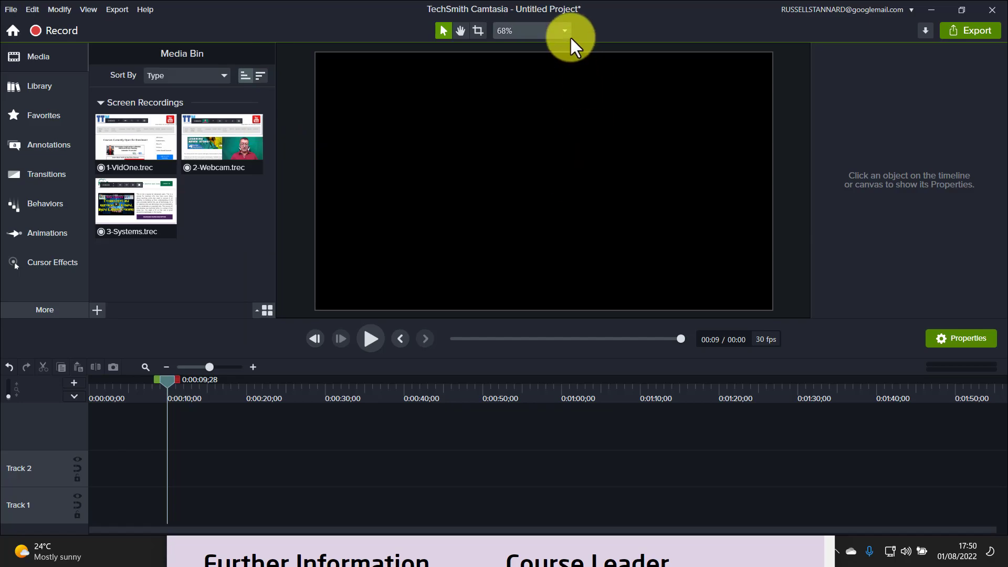
pyautogui.click(524, 191)
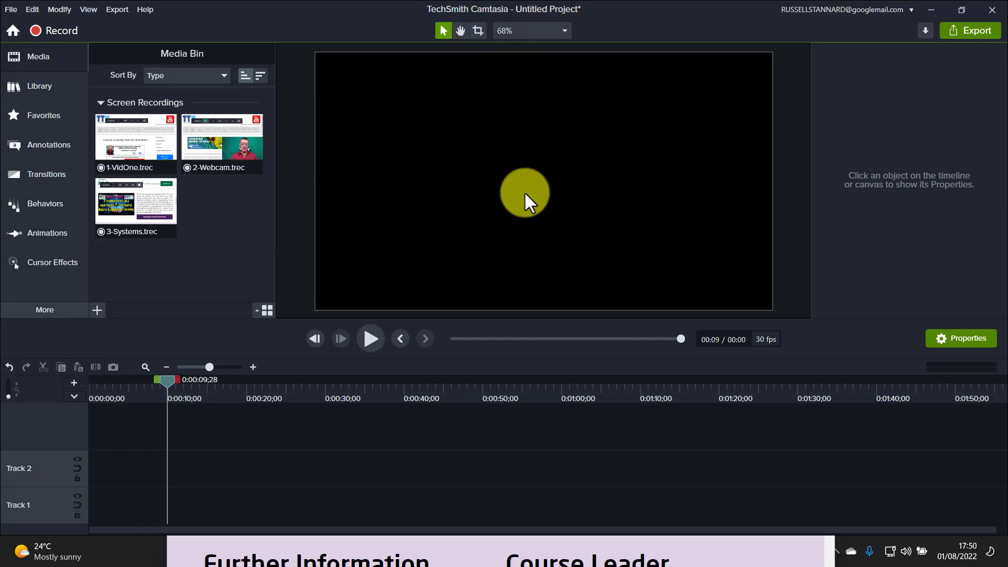
pyautogui.click(600, 214)
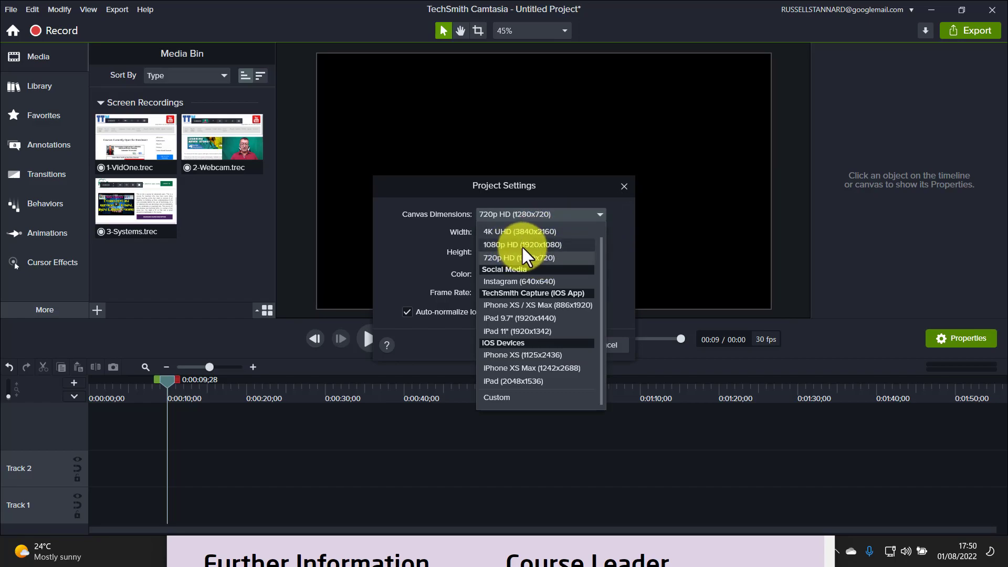
pyautogui.click(522, 245)
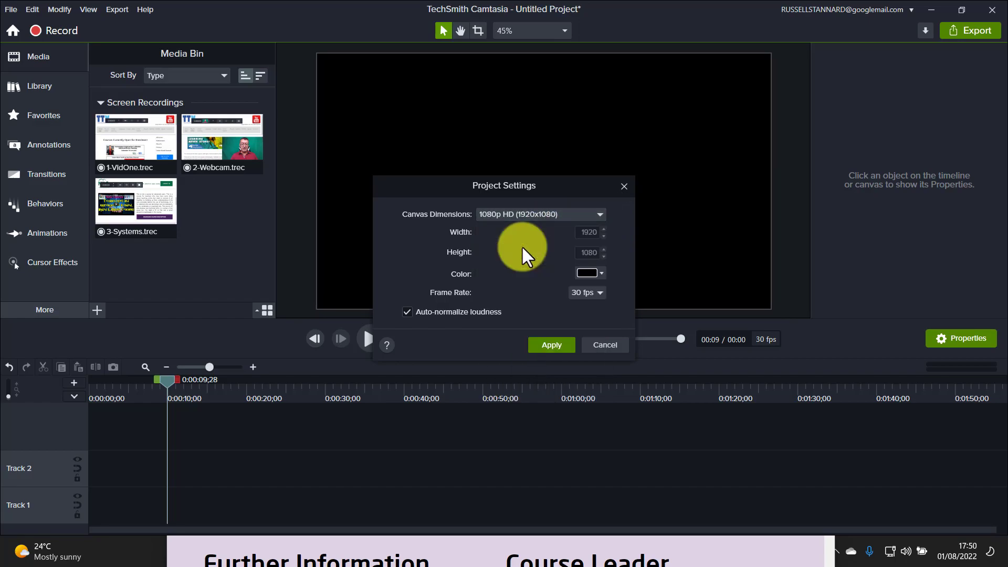
pyautogui.click(552, 346)
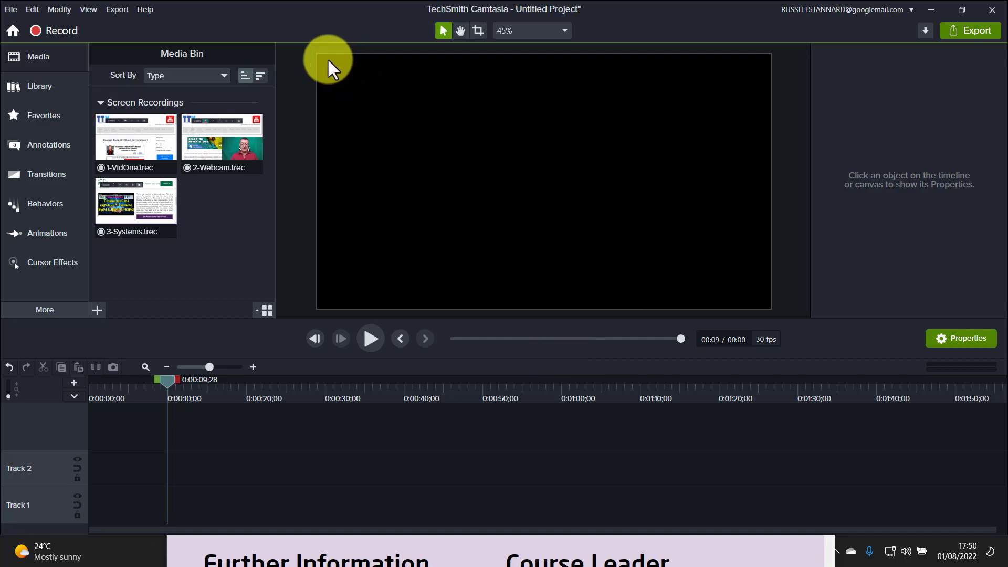
# - Select the three screen recordings in the media bin and add them to the timeline one after another, starting on Track 1
pyautogui.moveTo(250, 125); pyautogui.dragTo(168, 140)
pyautogui.click(109, 142)
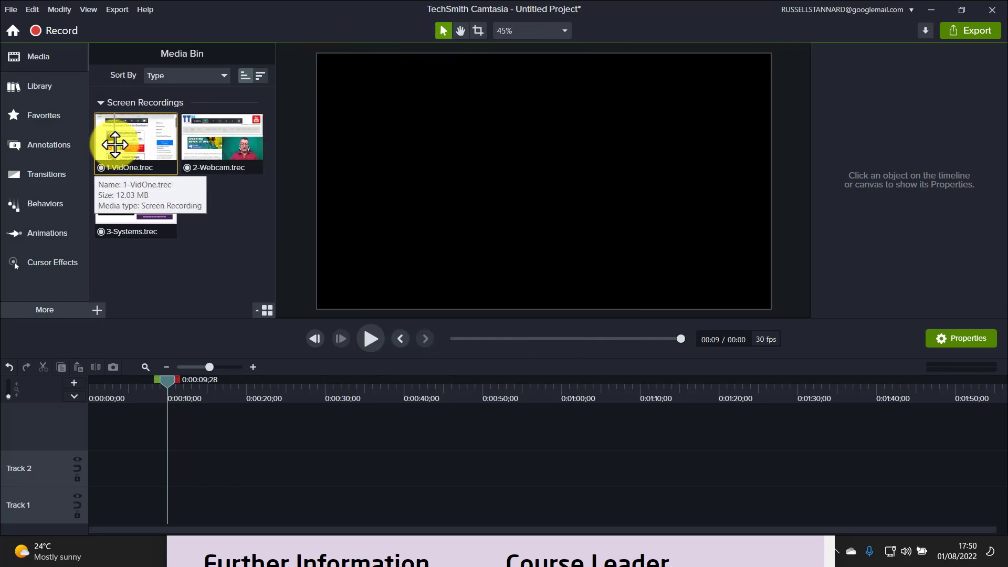
pyautogui.keyDown('shift'); pyautogui.click(183, 151); pyautogui.keyUp('shift')
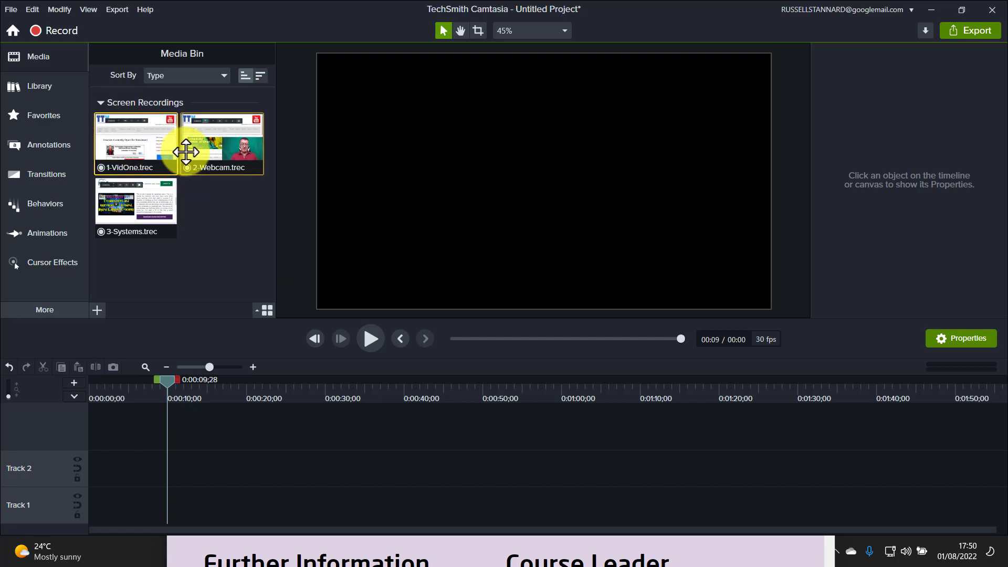
pyautogui.keyDown('shift'); pyautogui.click(117, 214); pyautogui.keyUp('shift')
pyautogui.moveTo(119, 153); pyautogui.dragTo(60, 514)
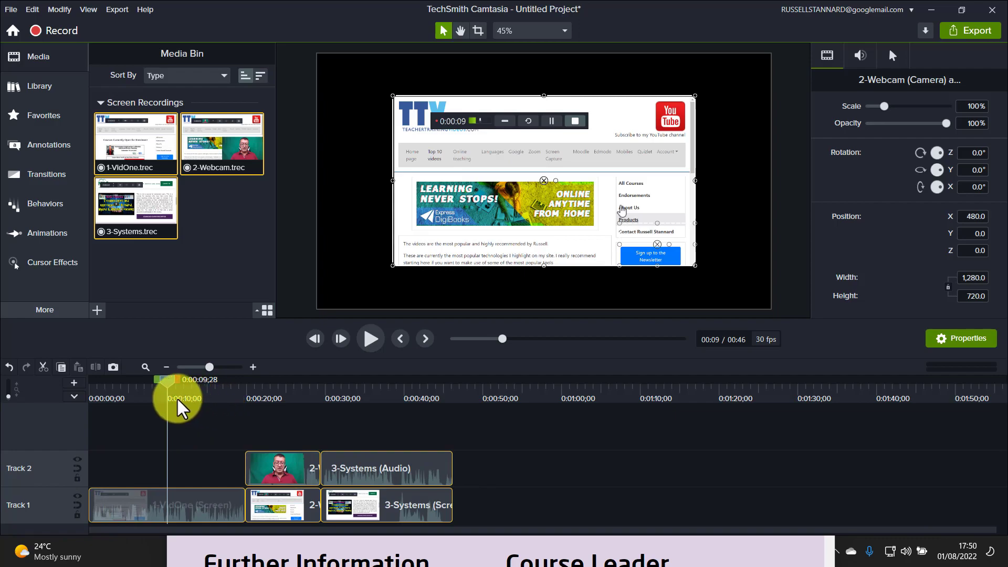
# - Preview the three clips on the timeline and scale the 1-VidOne screen recording to fit the canvas
pyautogui.moveTo(169, 394); pyautogui.dragTo(254, 399)
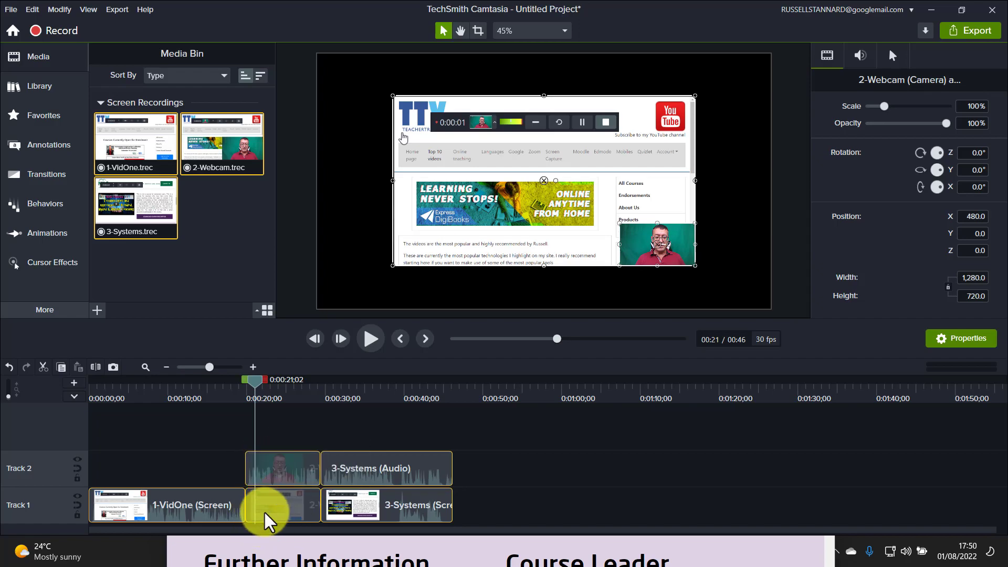
pyautogui.moveTo(253, 386); pyautogui.dragTo(366, 399)
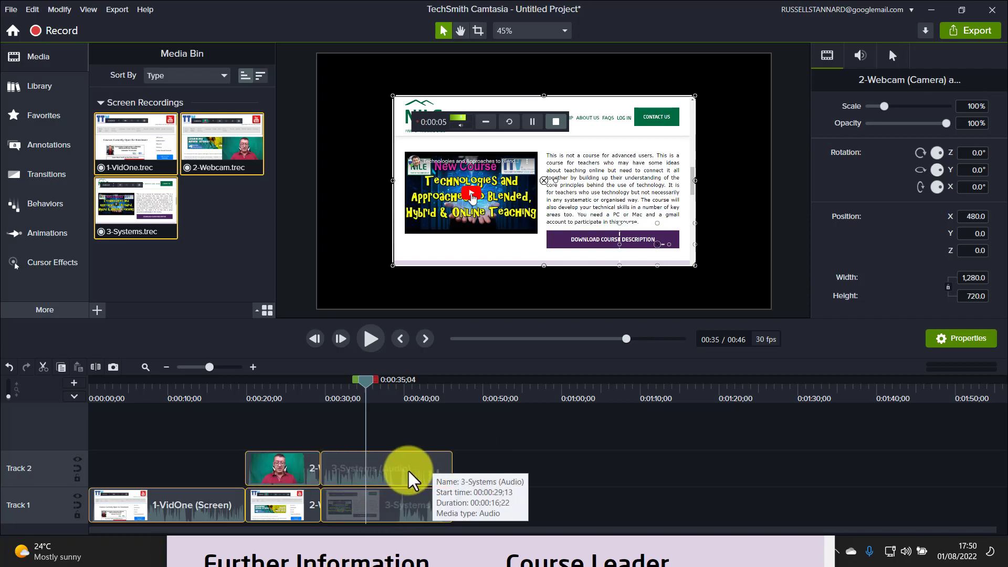
pyautogui.moveTo(366, 383); pyautogui.dragTo(184, 456)
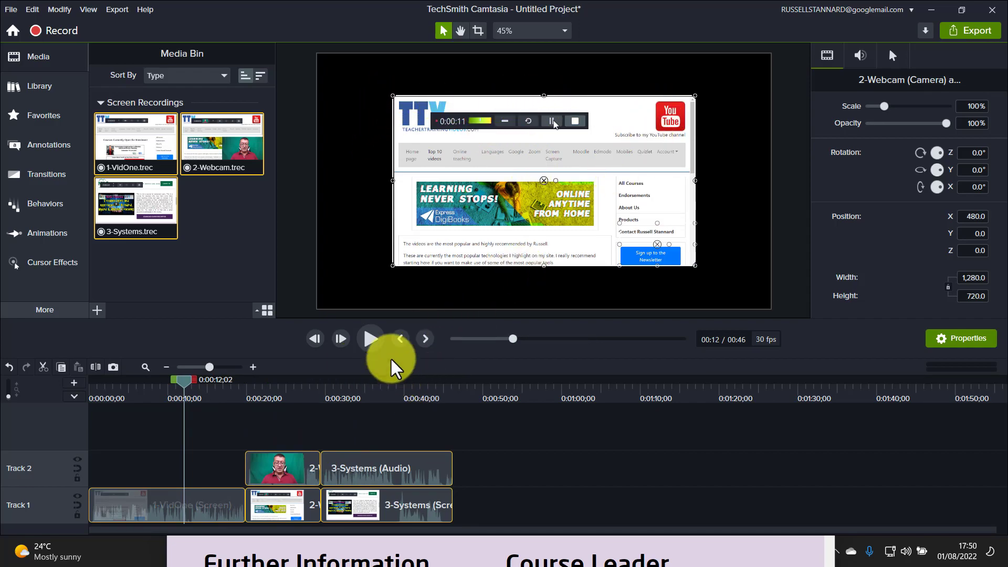
pyautogui.rightClick(511, 174)
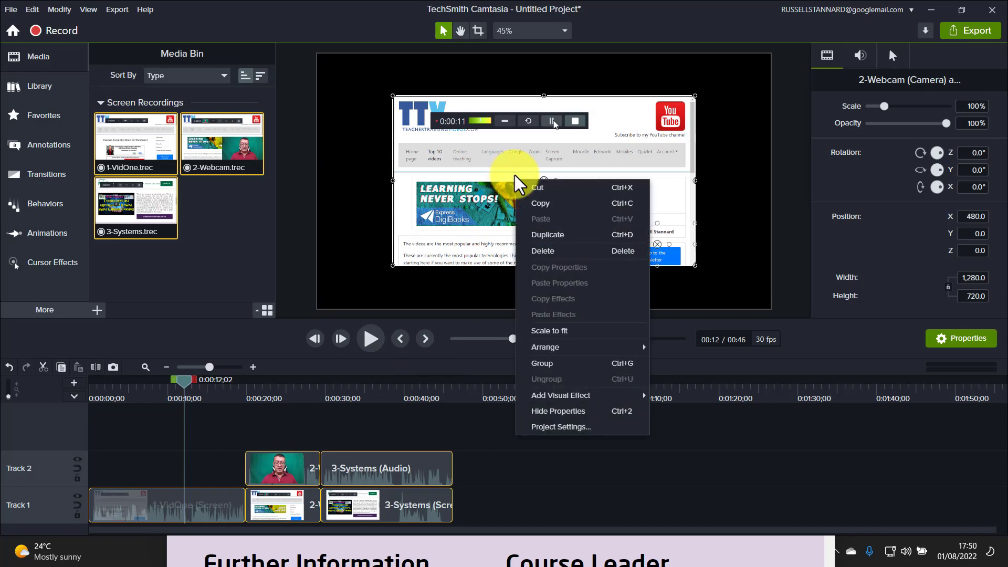
pyautogui.click(547, 336)
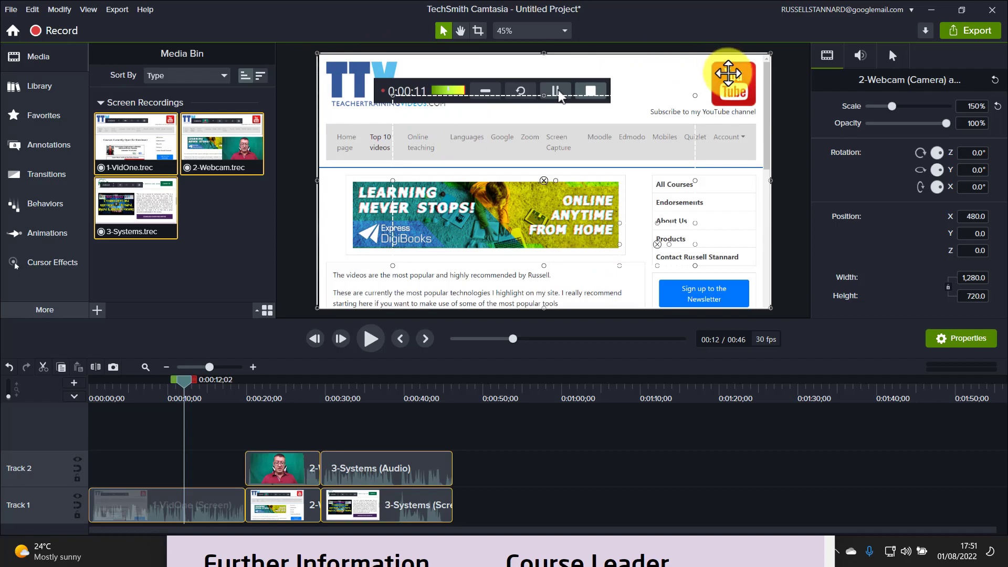
# - Scale the 2-Webcam screen recording and its camera clip to fit the canvas
pyautogui.moveTo(181, 381); pyautogui.dragTo(280, 402)
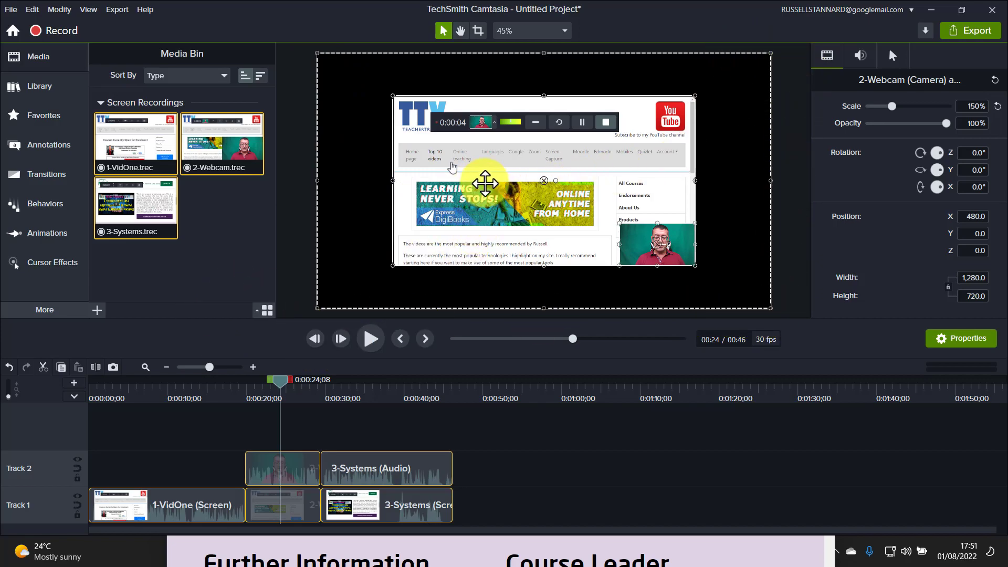
pyautogui.rightClick(485, 183)
pyautogui.click(508, 341)
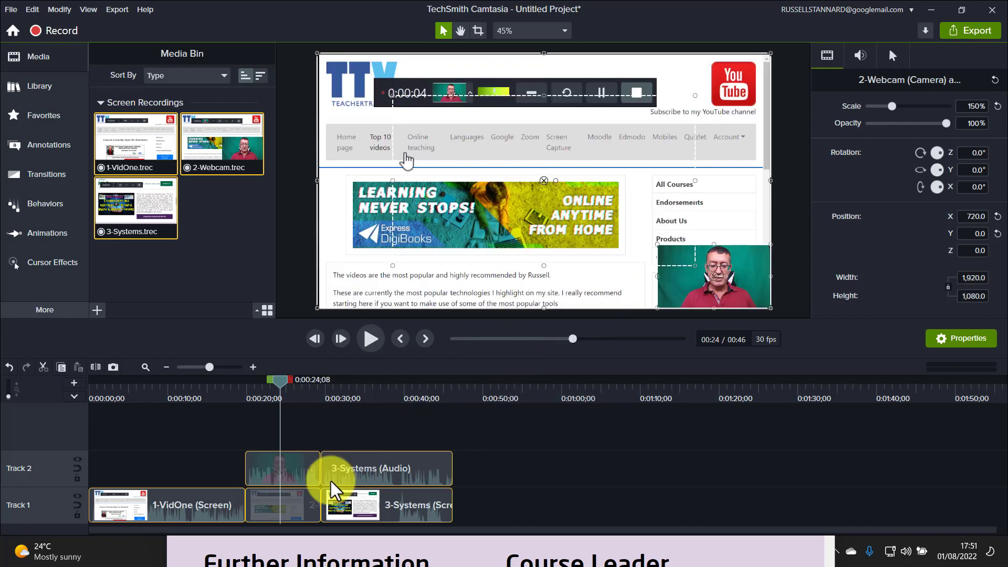
# - Scale the 3-Systems screen recording to fit the canvas and scrub through the clip to preview it
pyautogui.click(270, 506)
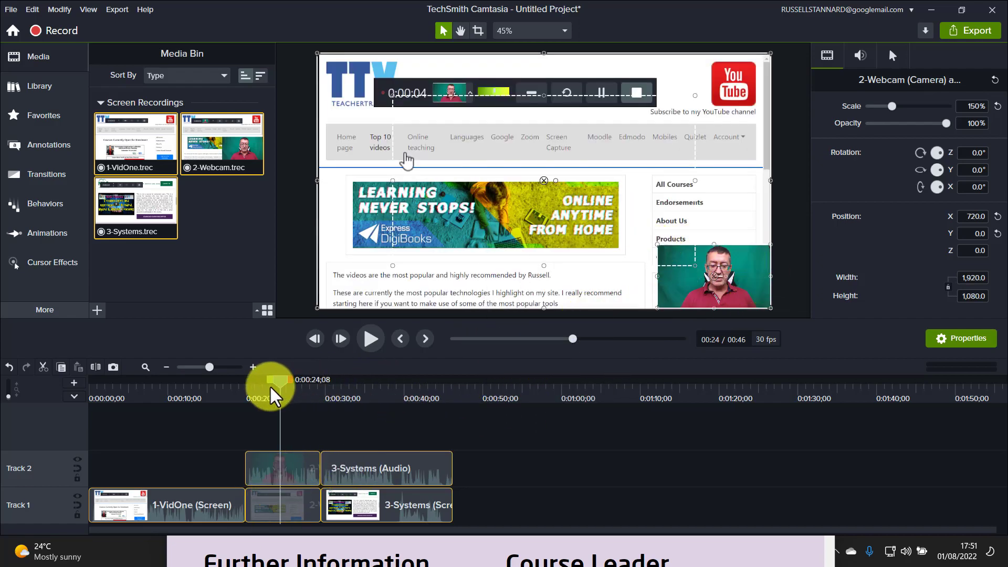
pyautogui.moveTo(279, 383); pyautogui.dragTo(363, 395)
pyautogui.click(539, 205)
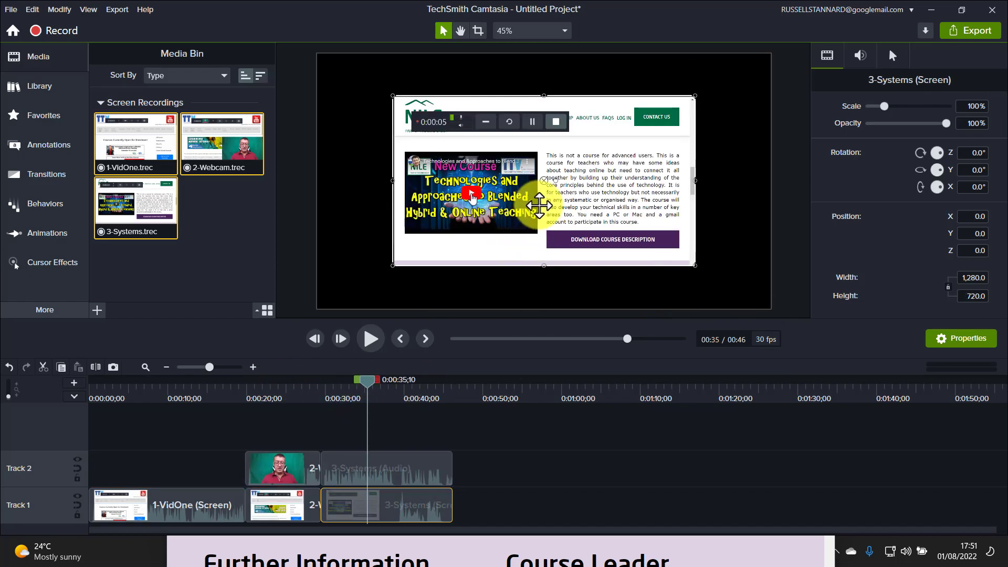
pyautogui.rightClick(542, 212)
pyautogui.click(567, 363)
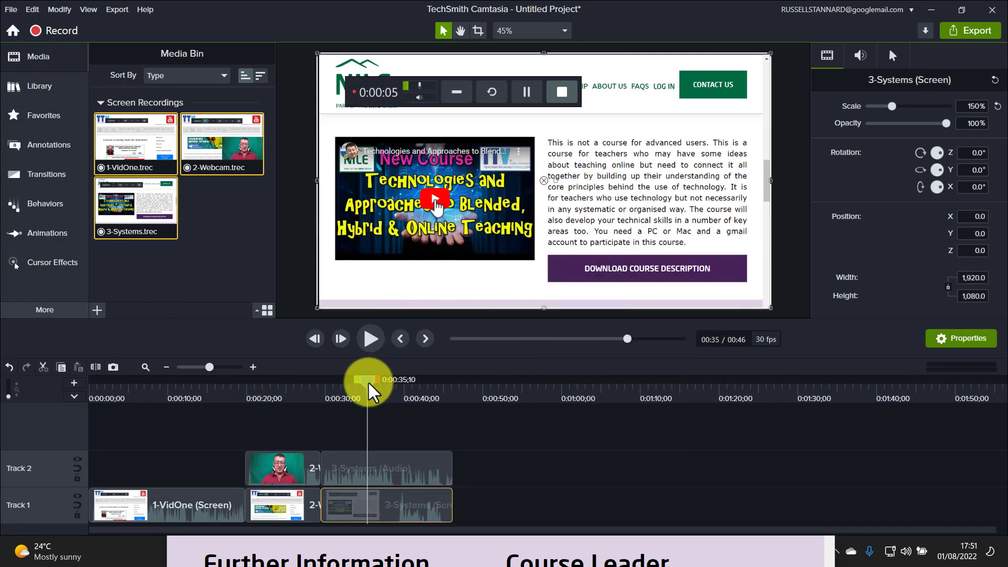
pyautogui.moveTo(375, 394); pyautogui.dragTo(396, 470)
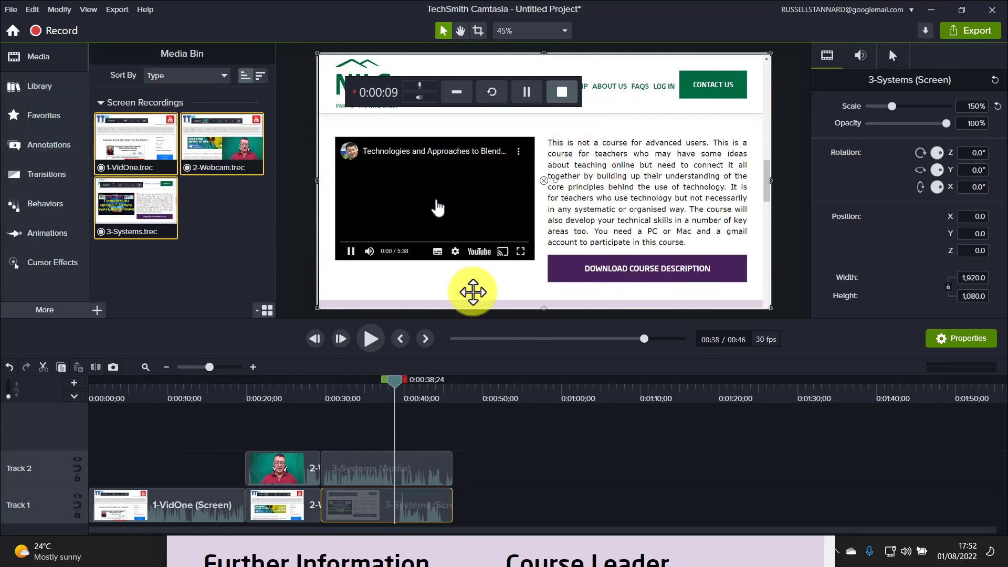
# - Lock Track 1 to select the 2-Webcam camera clip on Track 2 by itself, and unlock the track again
pyautogui.moveTo(394, 387); pyautogui.dragTo(272, 465)
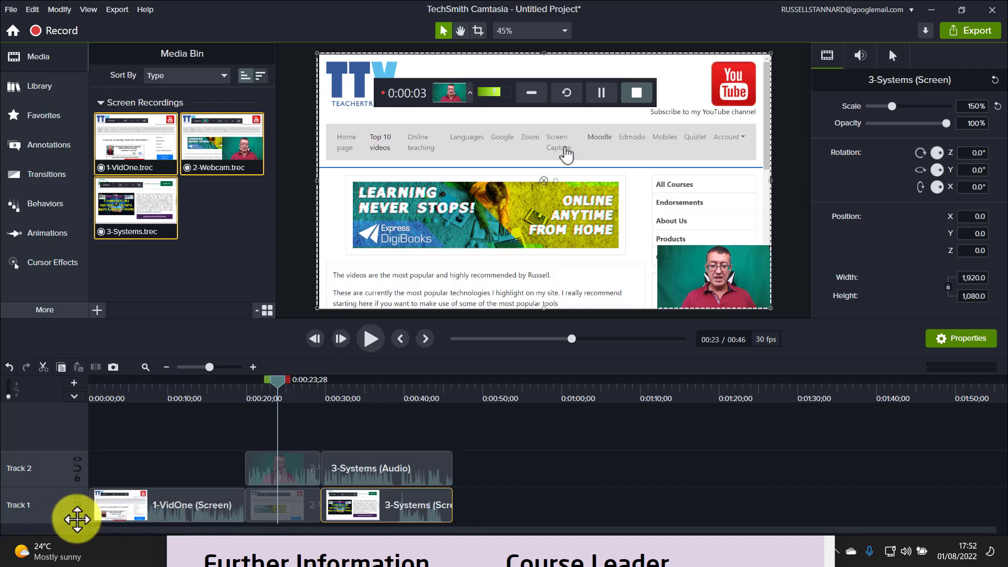
pyautogui.click(76, 515)
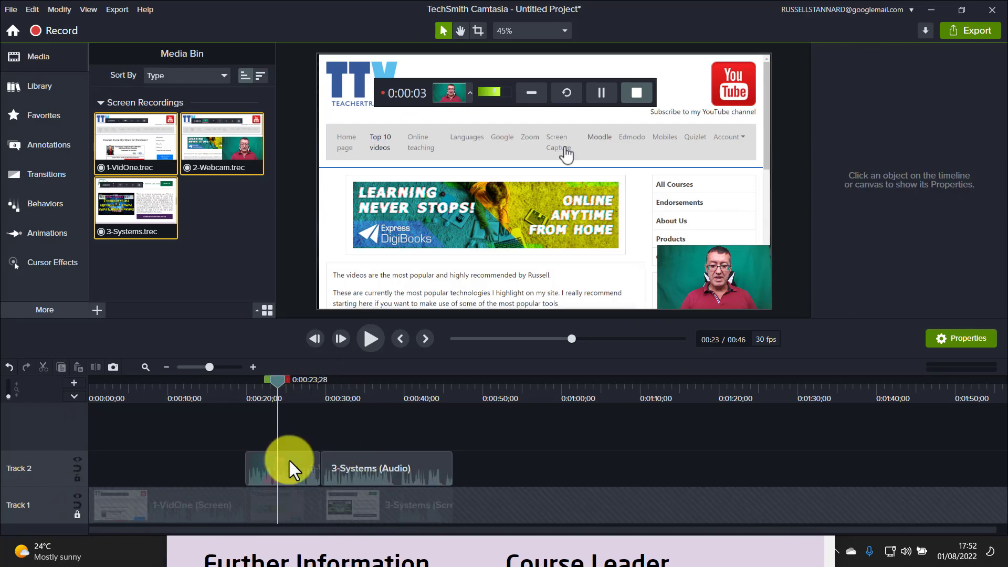
pyautogui.click(278, 473)
pyautogui.moveTo(743, 266); pyautogui.dragTo(715, 283)
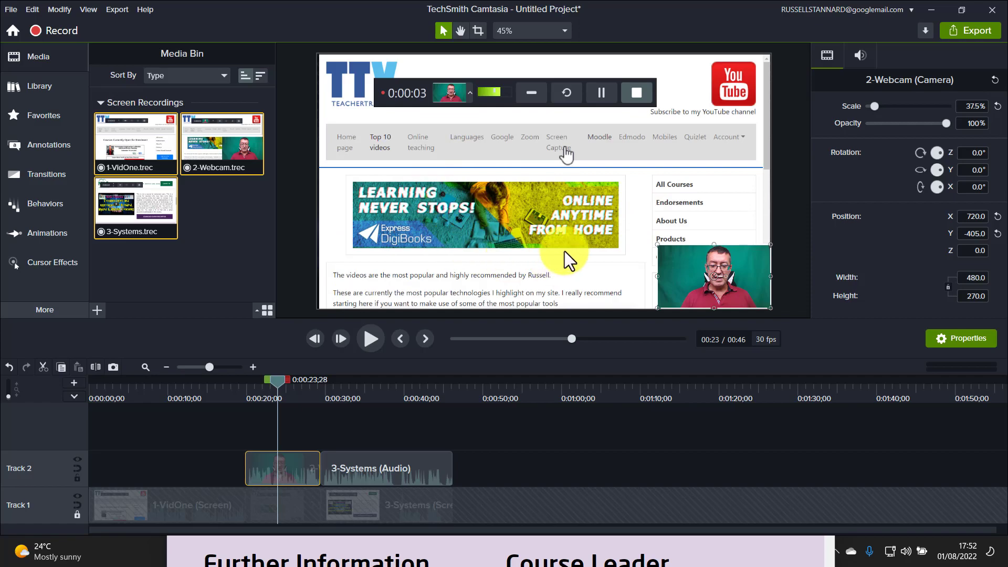
pyautogui.click(77, 514)
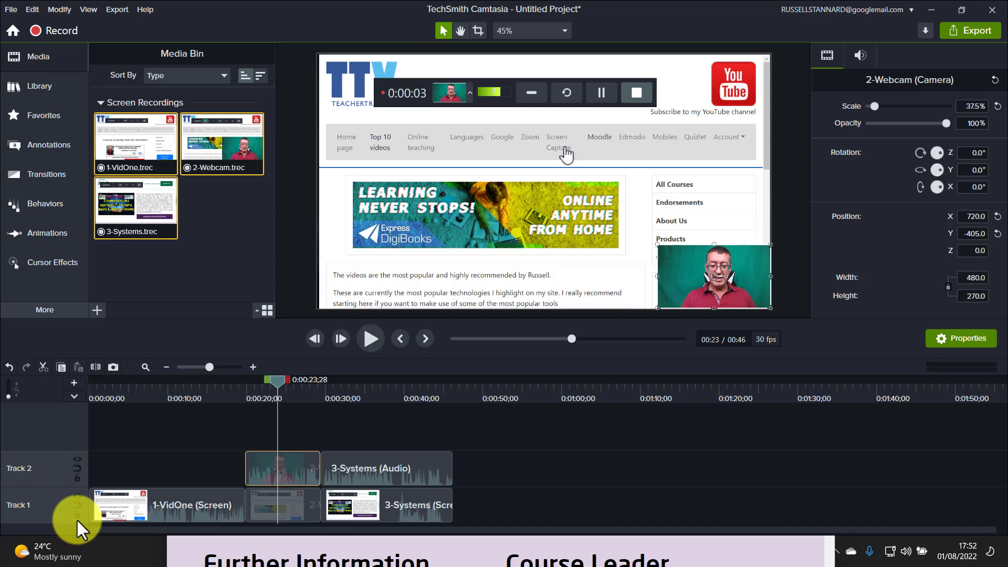
pyautogui.click(77, 518)
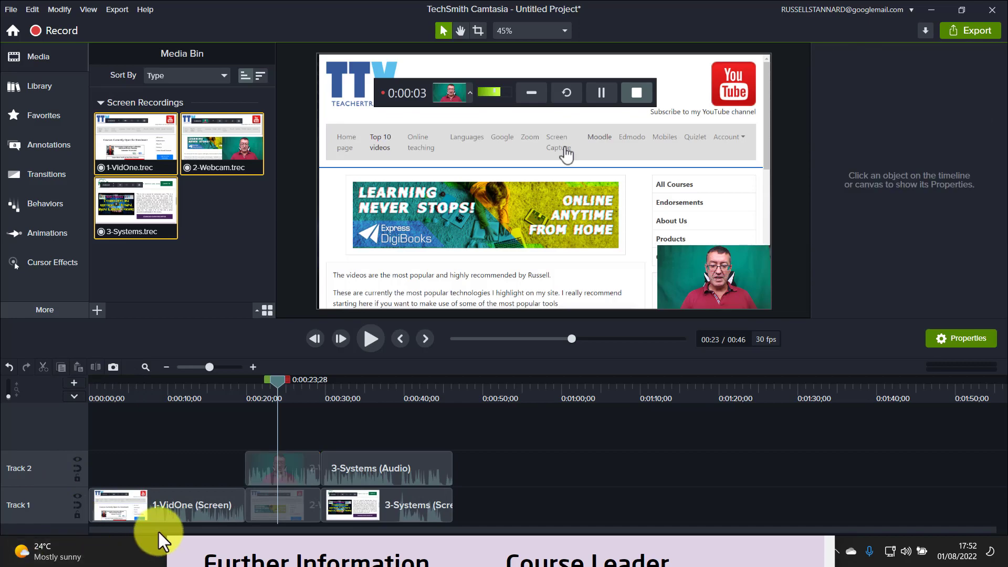
# - Separate the audio and video of the 1-VidOne screen recording on Track 1
pyautogui.click(174, 519)
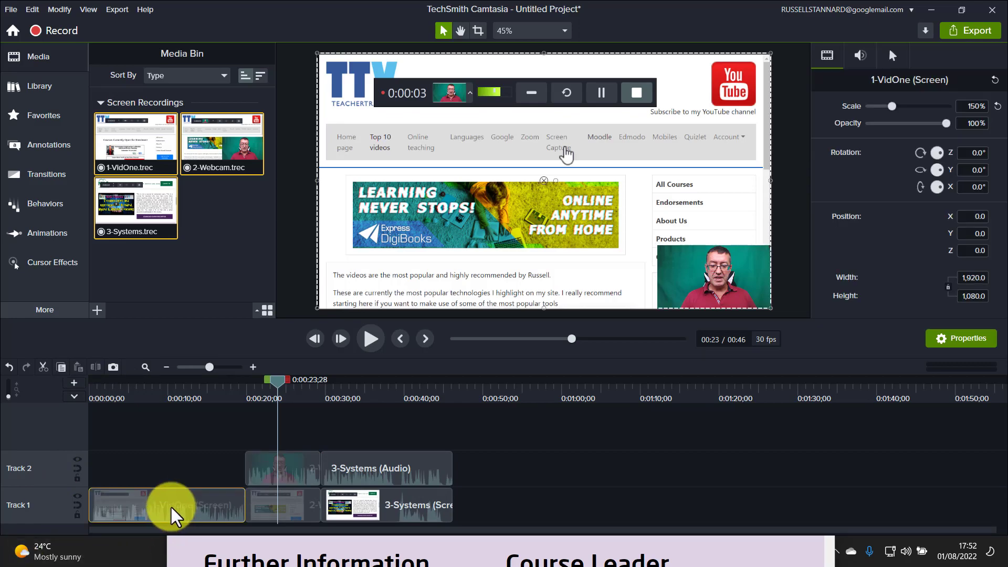
pyautogui.rightClick(171, 507)
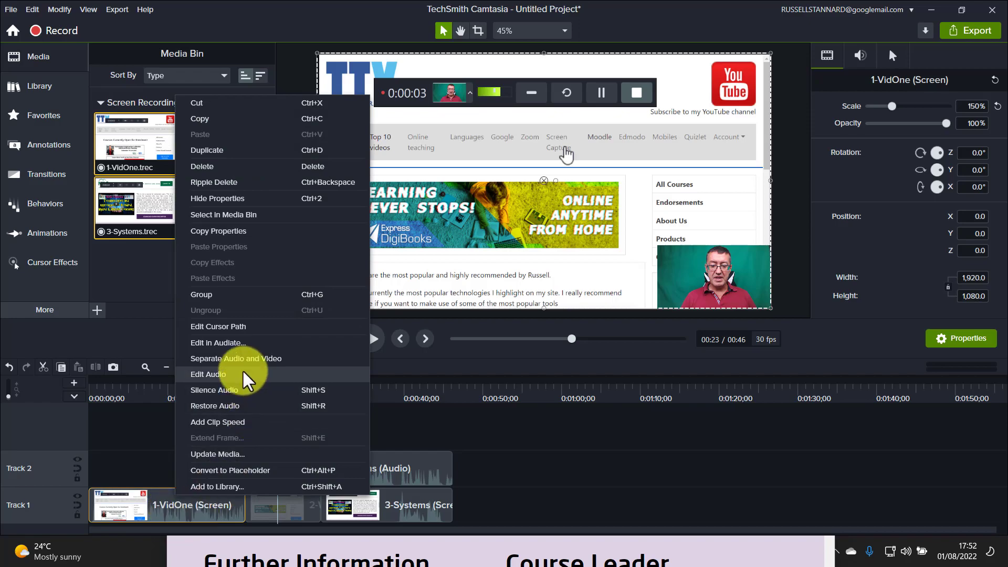
pyautogui.click(261, 359)
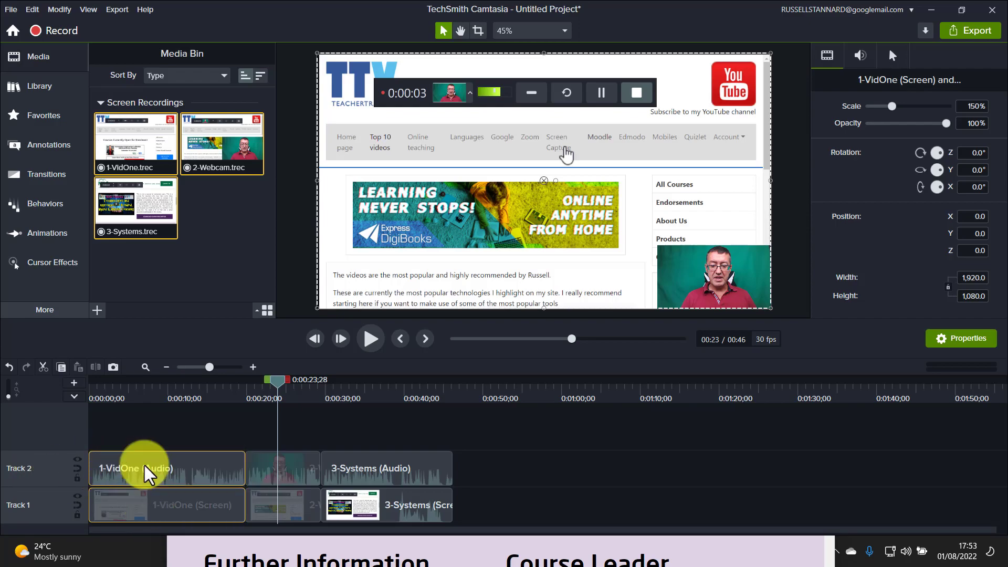
# - Separate the 3-Systems recording's system audio from its video and select the individual screen, system audio and microphone clips
pyautogui.click(389, 510)
pyautogui.rightClick(389, 509)
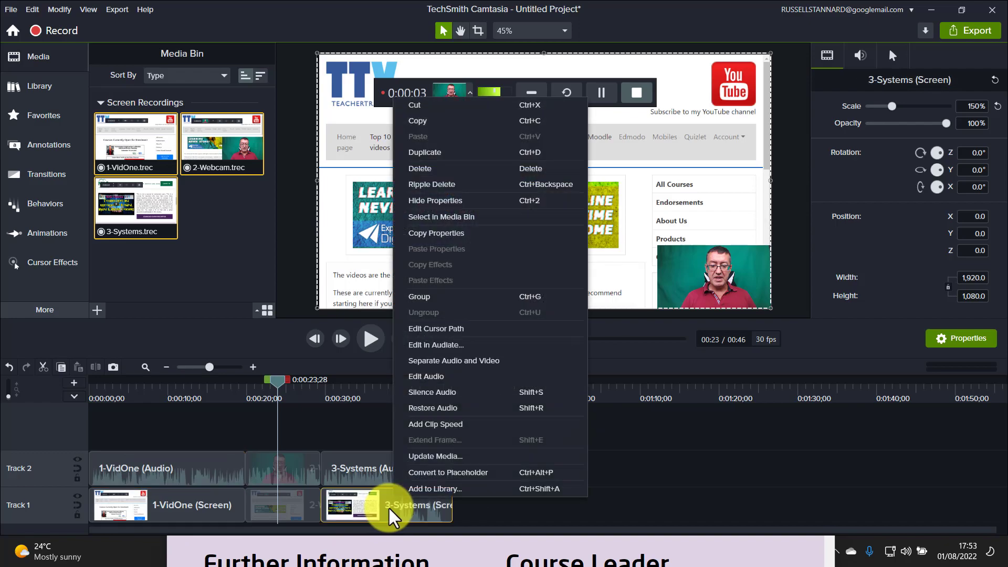
pyautogui.click(452, 361)
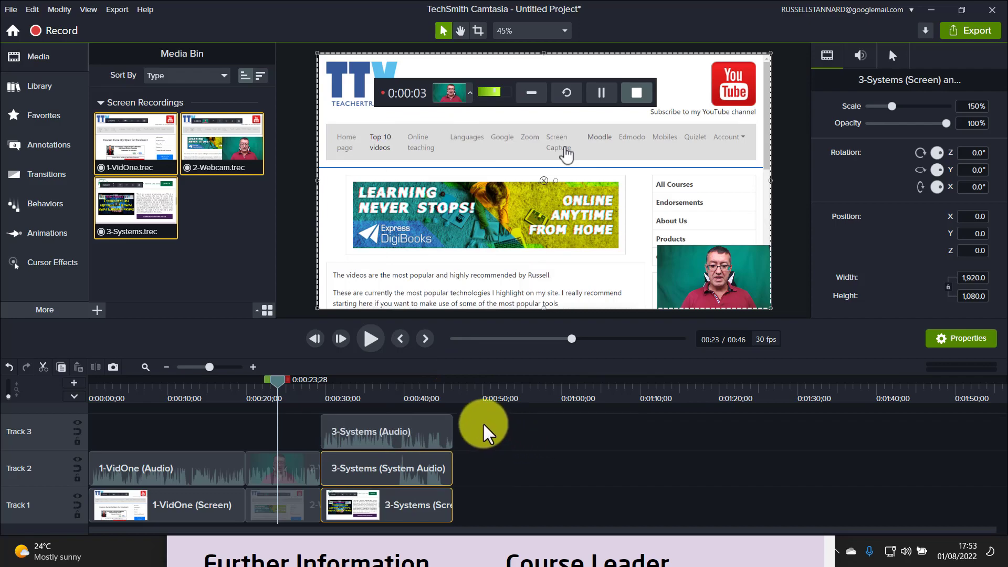
pyautogui.click(377, 512)
pyautogui.click(396, 471)
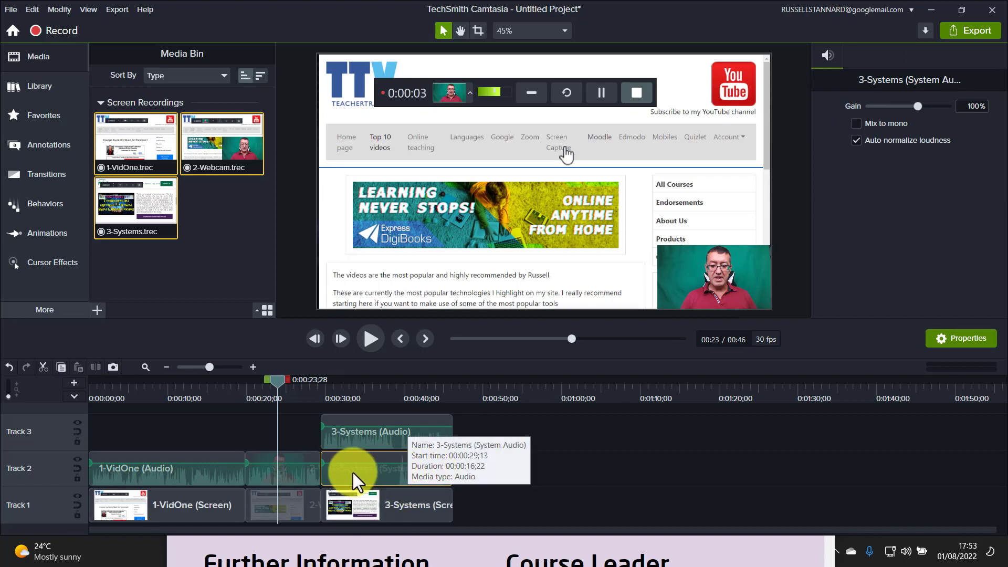
pyautogui.click(385, 434)
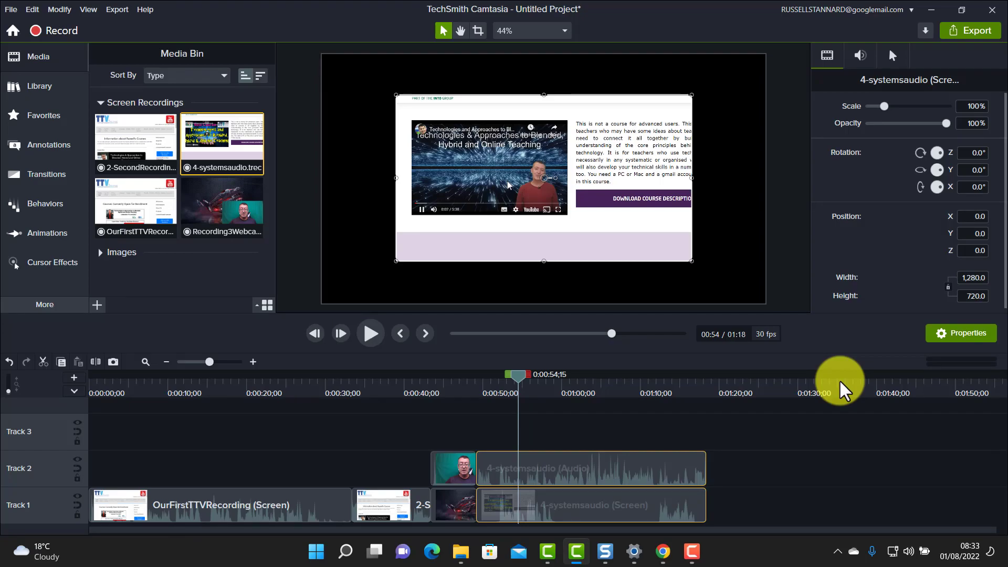
# - Look through the screen recordings and images in the media bin and the asset folders in the Camtasia 2022 library
pyautogui.click(32, 60)
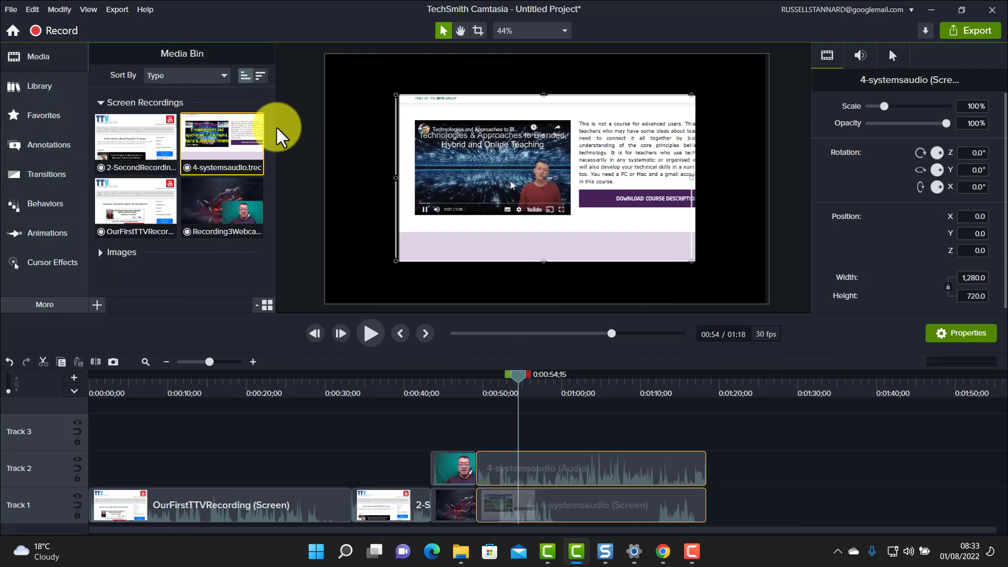
pyautogui.click(100, 253)
pyautogui.moveTo(272, 135); pyautogui.dragTo(270, 101)
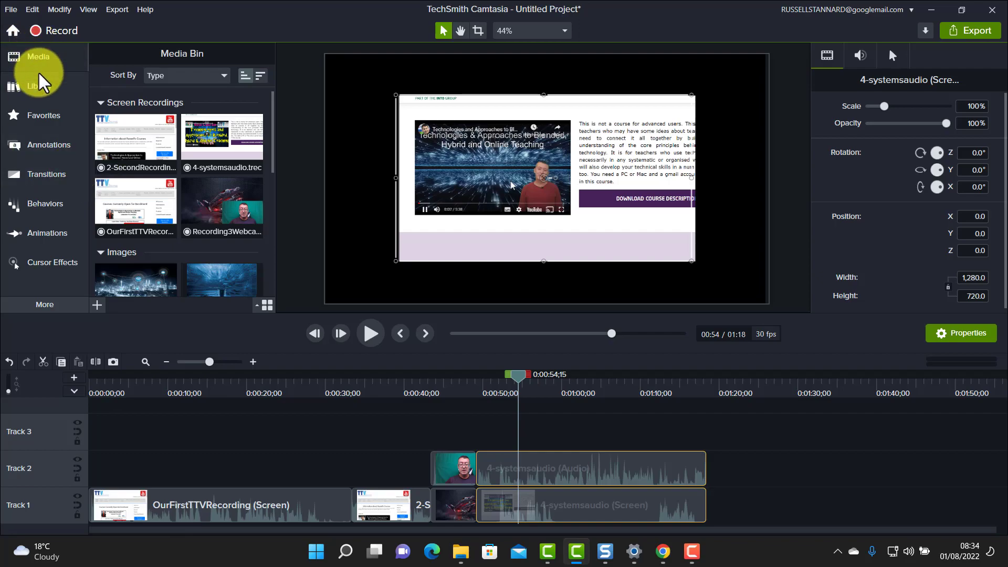
pyautogui.click(42, 86)
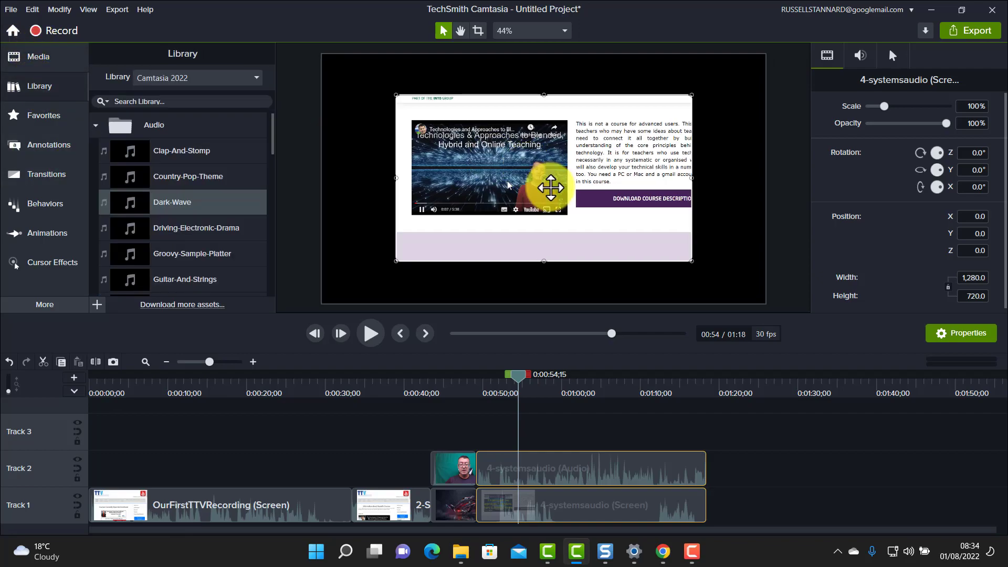
pyautogui.click(97, 125)
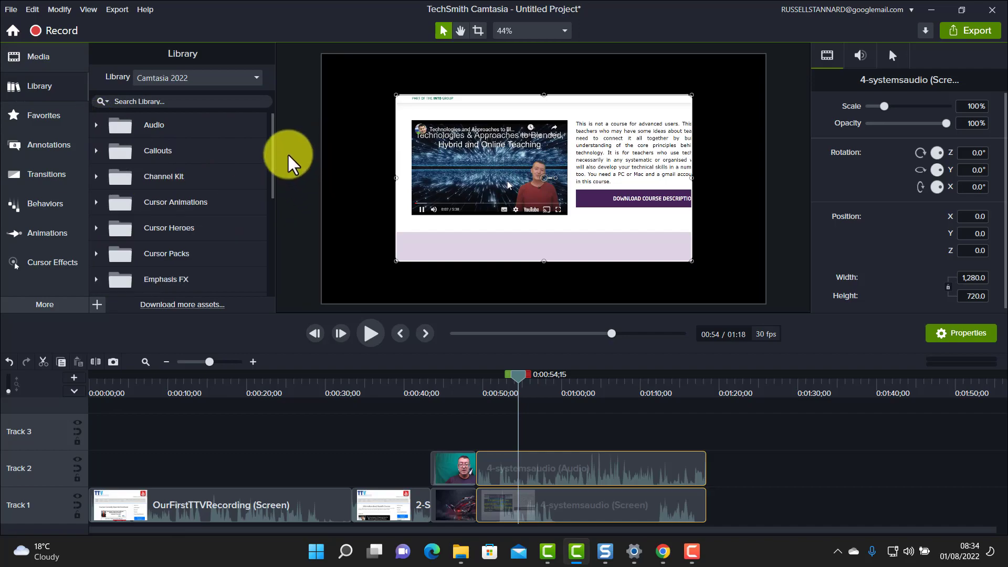
pyautogui.moveTo(272, 142)
pyautogui.mouseDown()
pyautogui.moveTo(274, 266)
pyautogui.moveTo(282, 138)
pyautogui.mouseUp()
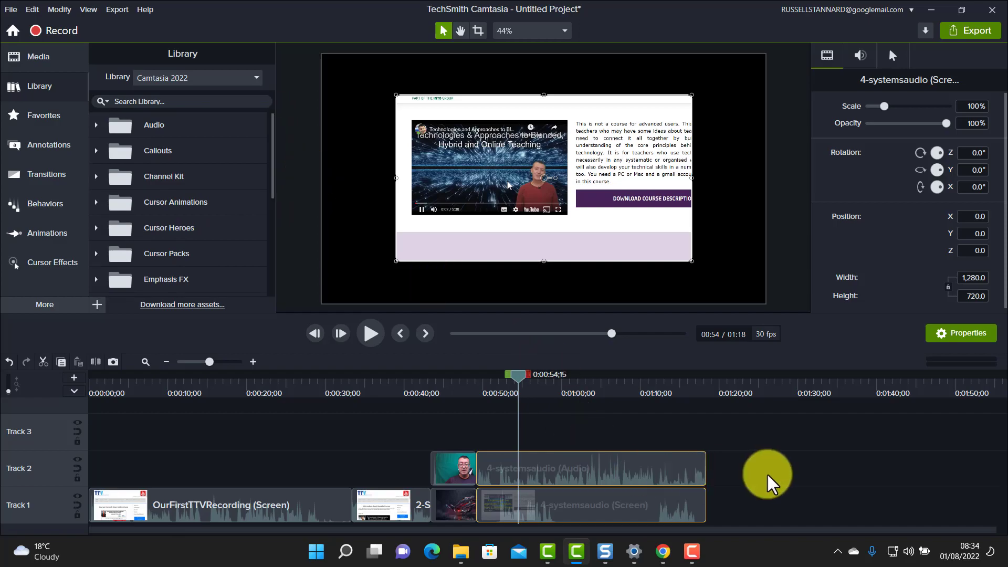
# - Delete all clips from the timeline
pyautogui.moveTo(735, 427)
pyautogui.mouseDown()
pyautogui.moveTo(745, 481)
pyautogui.moveTo(584, 521)
pyautogui.moveTo(169, 509)
pyautogui.mouseUp()
pyautogui.press('Delete')
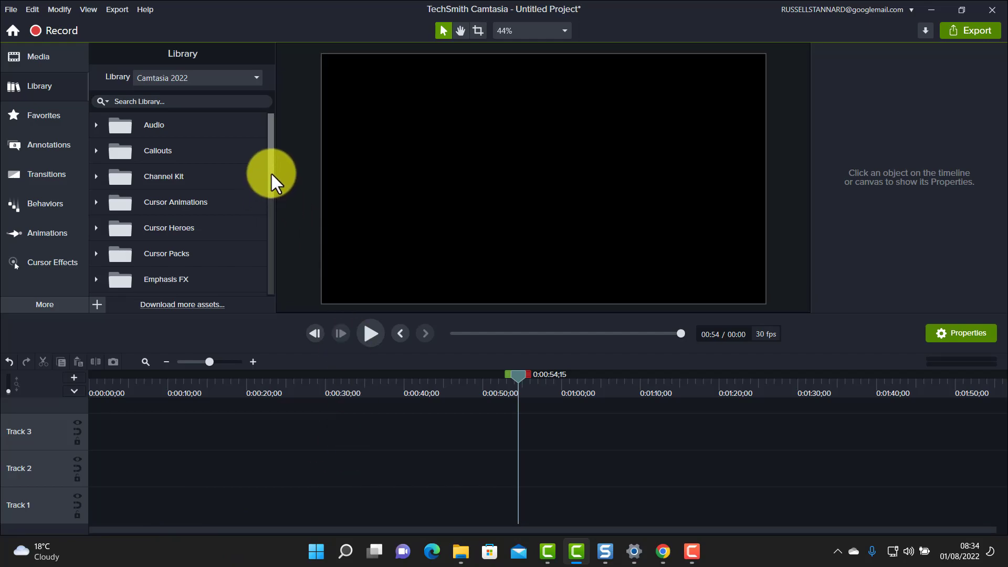
# - Preview the Clap-And-Stomp and Country-Pop-Theme music tracks from the library's Audio folder
pyautogui.click(94, 130)
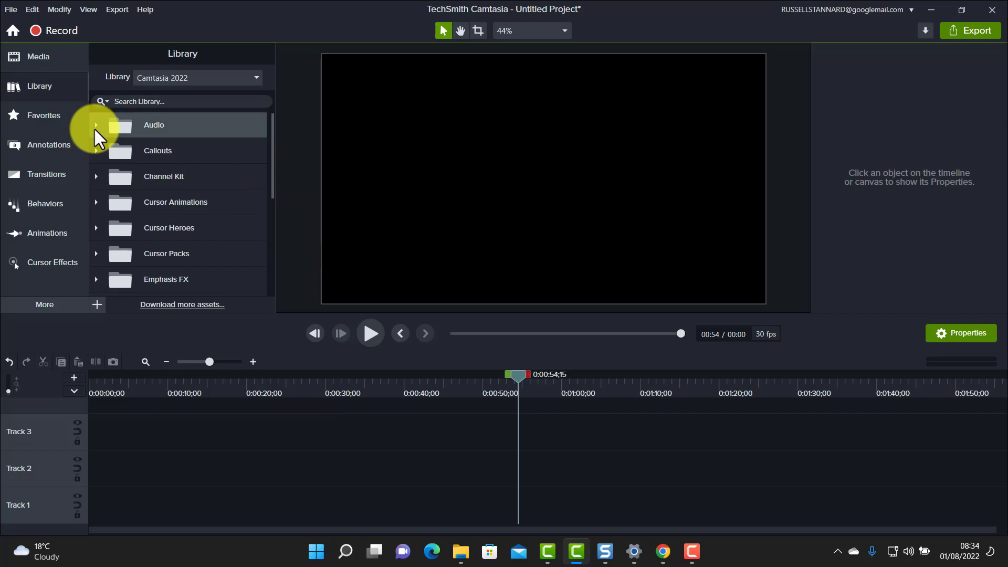
pyautogui.click(96, 125)
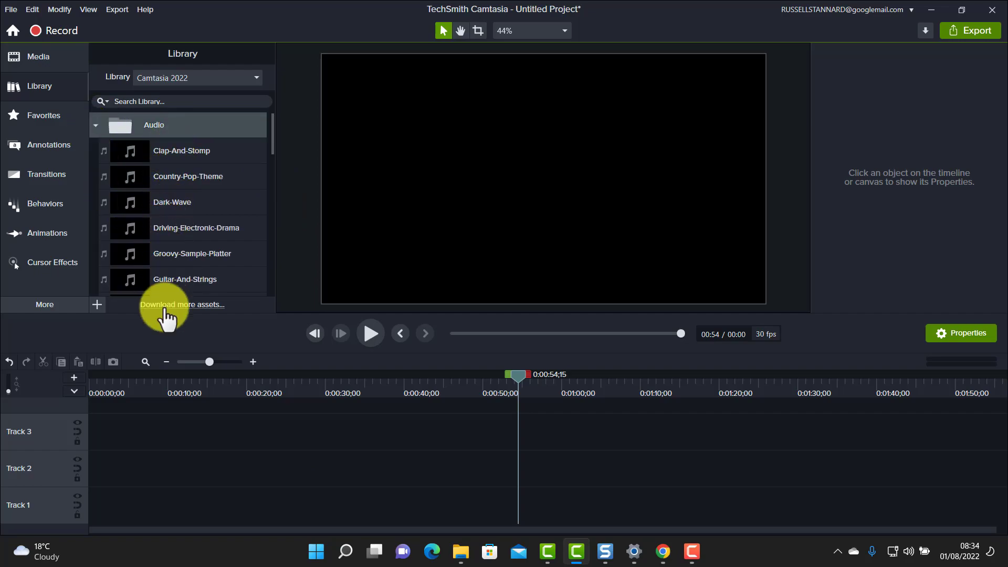
pyautogui.doubleClick(179, 149)
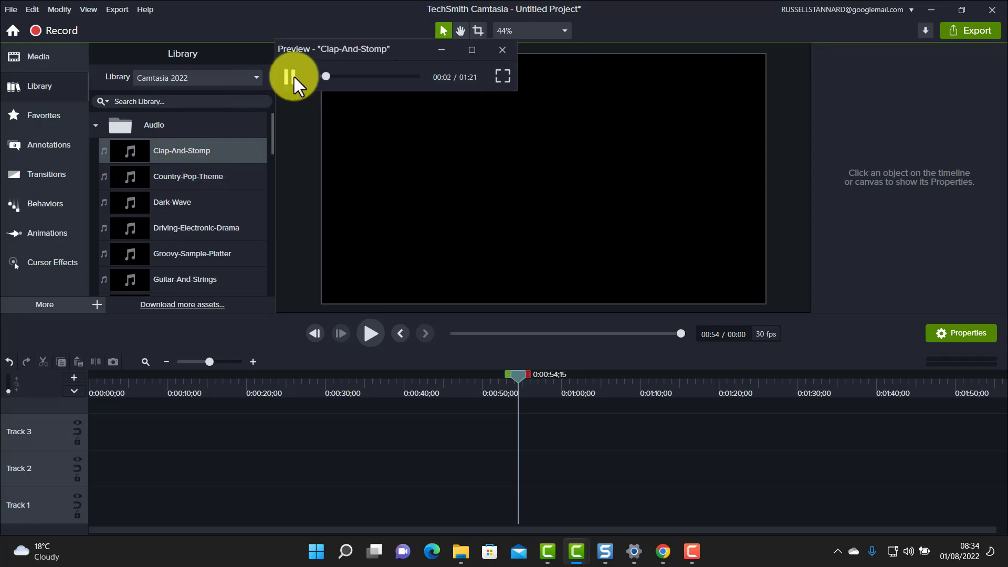
pyautogui.doubleClick(171, 176)
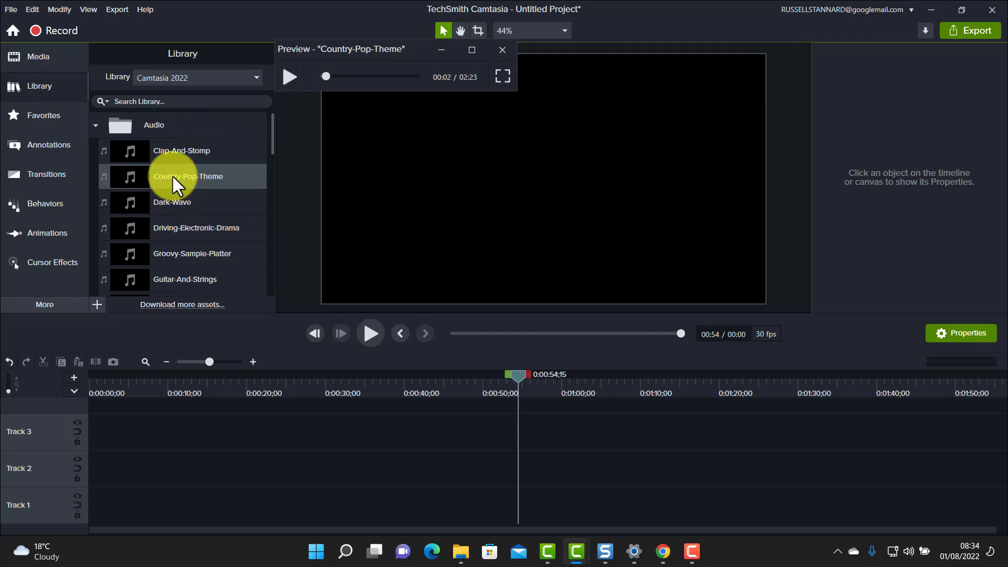
# - Add the Country-Pop-Theme music to the start of Track 2 on the timeline
pyautogui.moveTo(163, 174); pyautogui.dragTo(258, 488)
pyautogui.moveTo(176, 528); pyautogui.dragTo(67, 472)
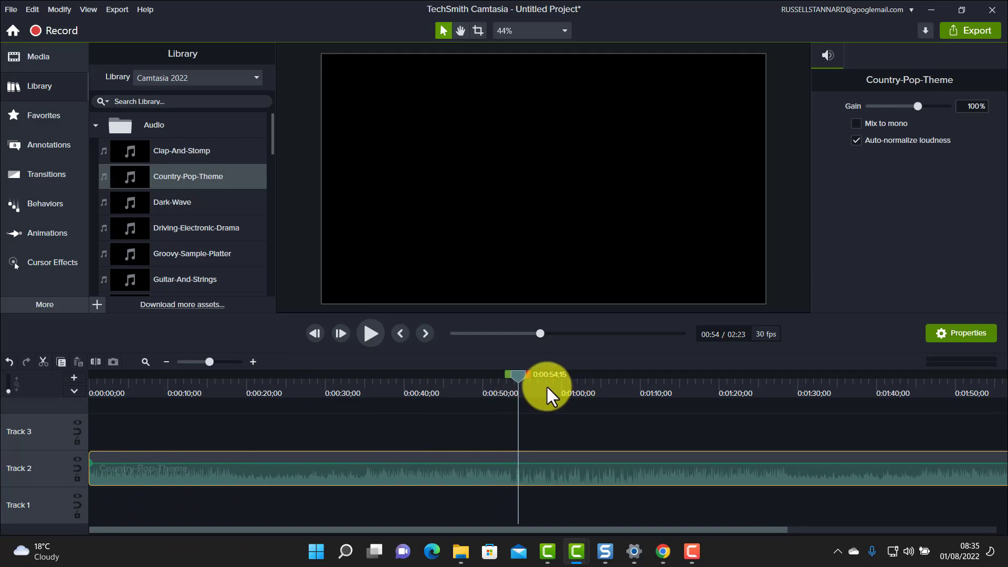
pyautogui.moveTo(518, 374); pyautogui.dragTo(307, 401)
# - Add the graphicstock city-scape image to the start of Track 3 and extend it to about 44 seconds
pyautogui.click(33, 55)
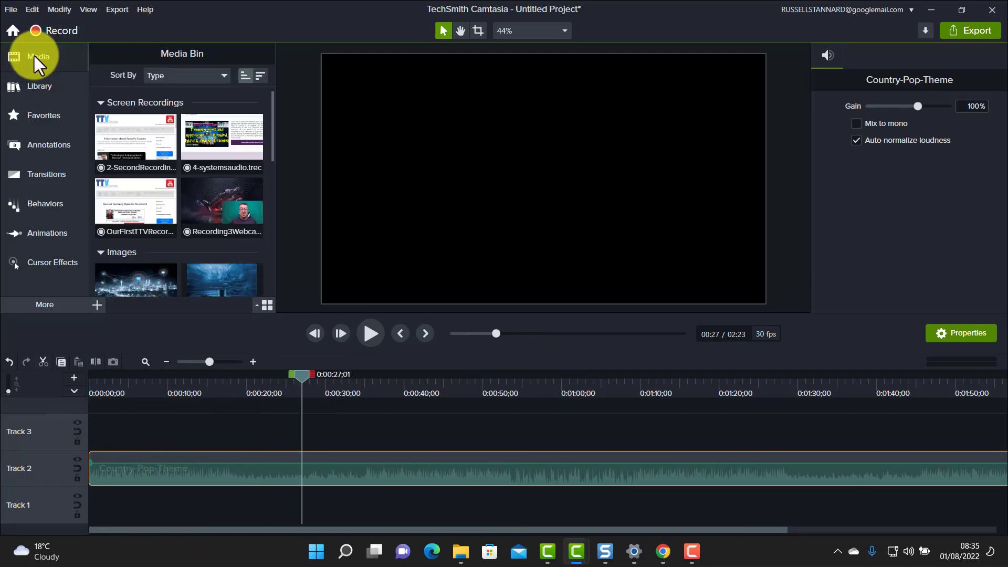
pyautogui.moveTo(267, 131); pyautogui.dragTo(275, 274)
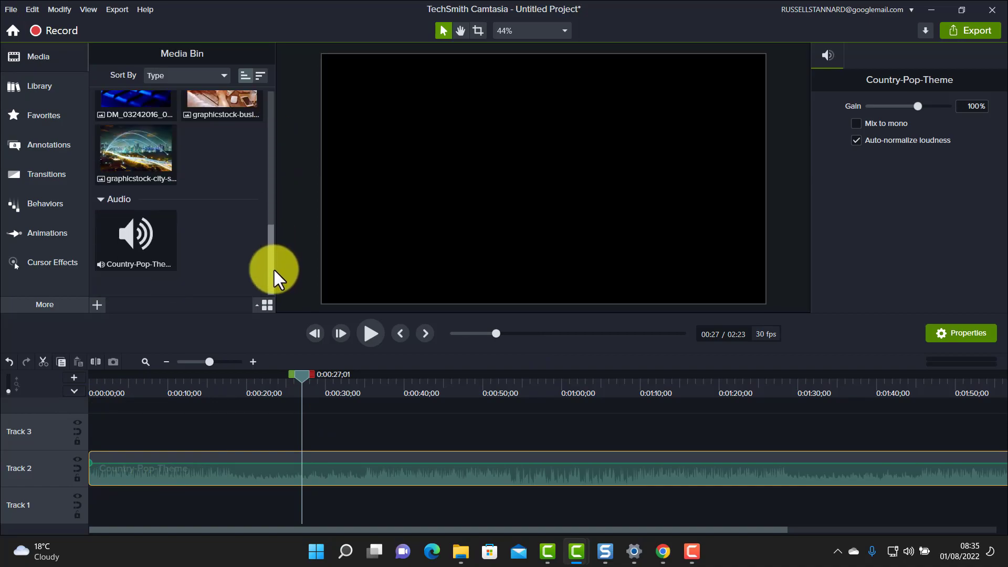
pyautogui.moveTo(134, 159); pyautogui.dragTo(73, 438)
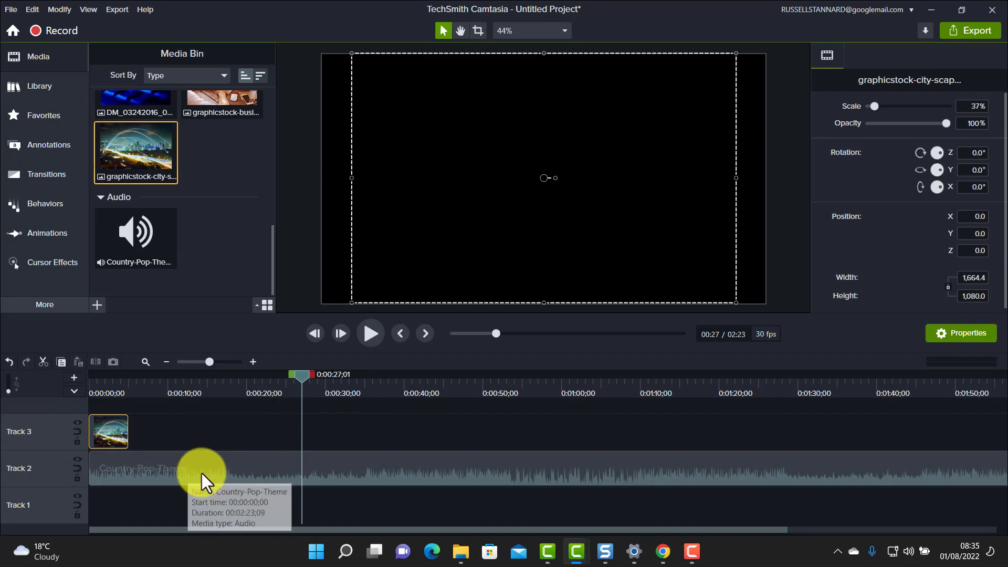
pyautogui.moveTo(302, 373); pyautogui.dragTo(173, 402)
pyautogui.moveTo(127, 429); pyautogui.dragTo(434, 436)
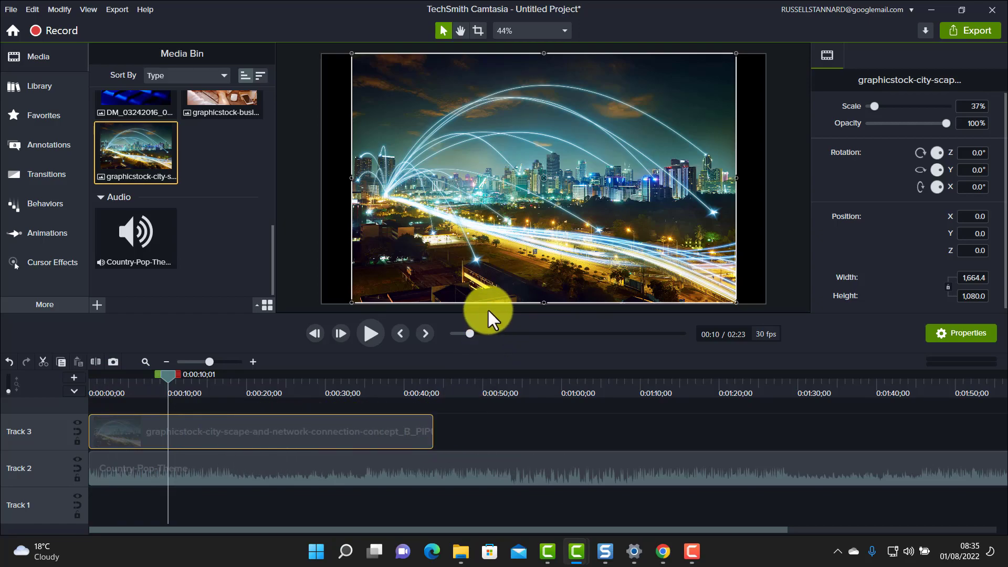
pyautogui.moveTo(167, 377); pyautogui.dragTo(450, 393)
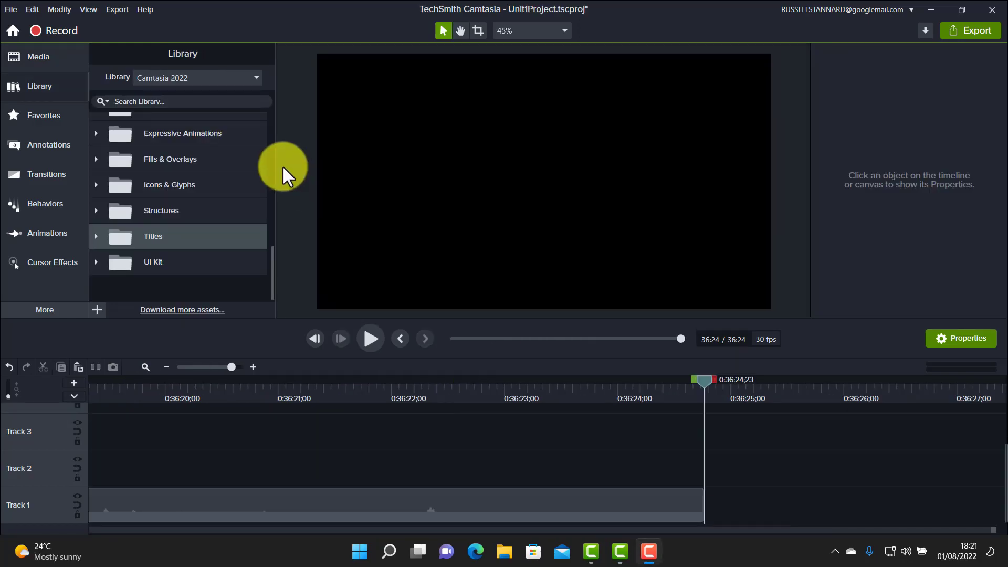
# - Browse the asset folders of the Camtasia 2022 library in Unit1Project and expand the Titles folder
pyautogui.moveTo(272, 273); pyautogui.dragTo(264, 124)
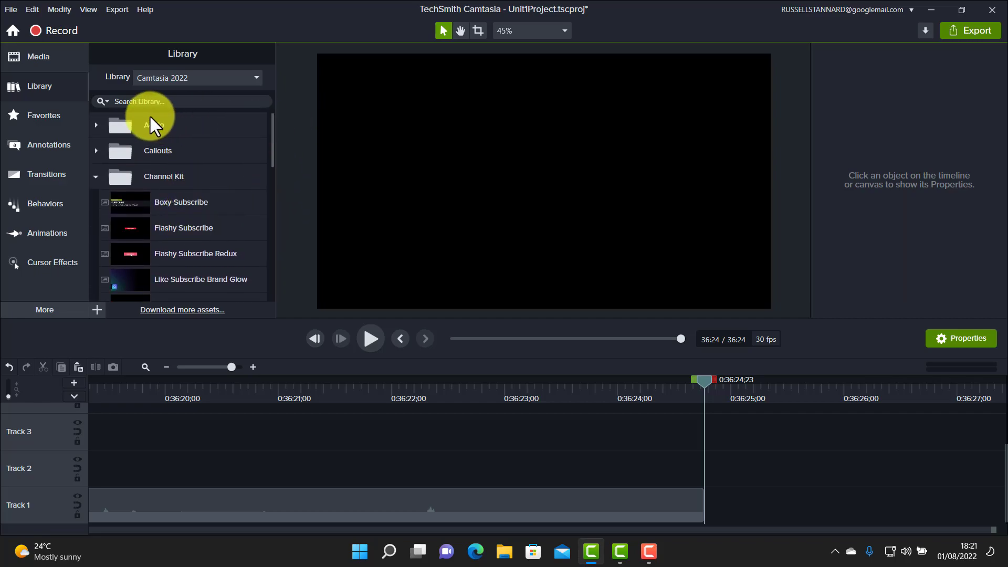
pyautogui.moveTo(270, 125); pyautogui.dragTo(268, 274)
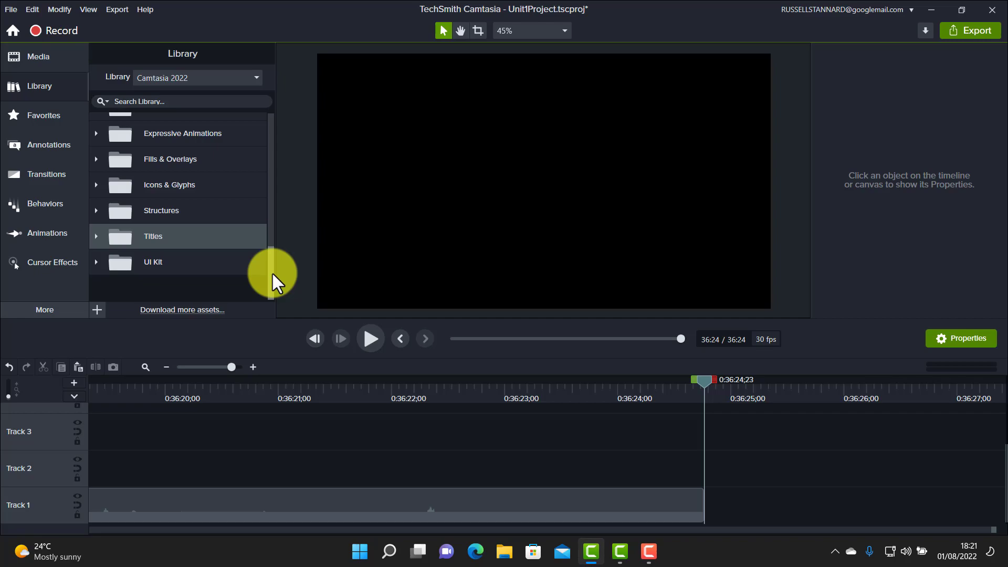
pyautogui.click(95, 235)
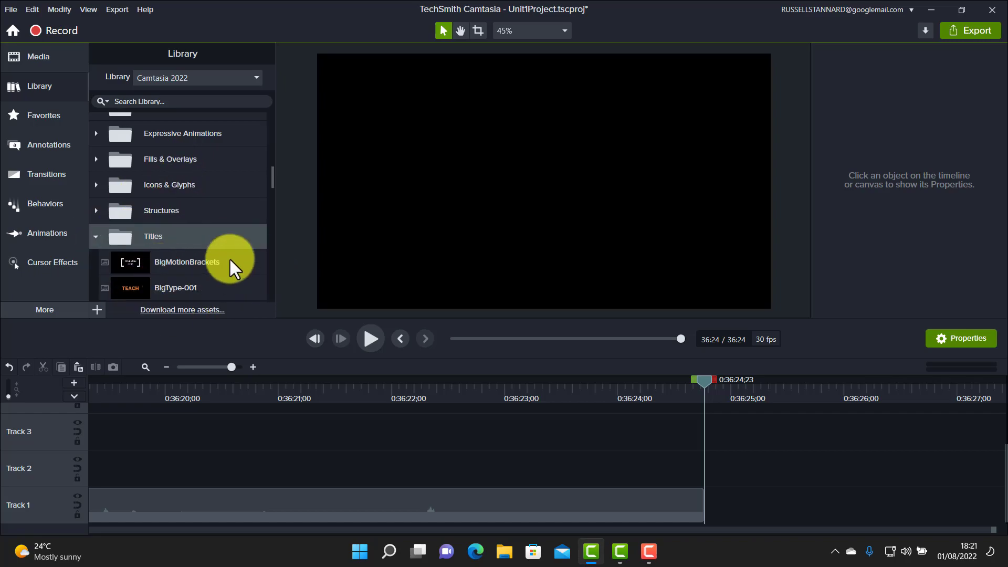
# - Preview the BigMotionBrackets and Boxy-Rolling-Title animations from the library's Titles folder
pyautogui.doubleClick(168, 262)
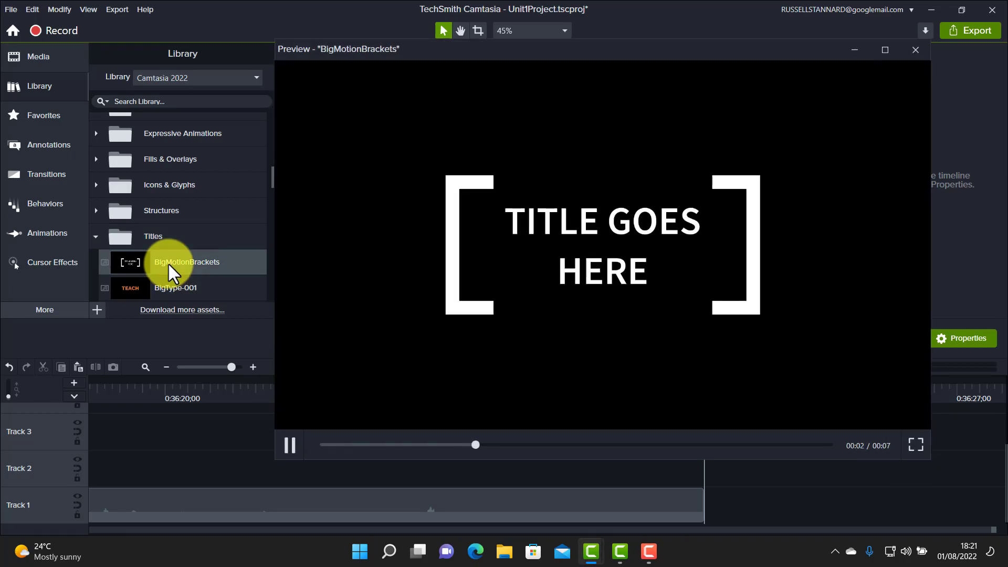
pyautogui.click(916, 50)
pyautogui.moveTo(273, 172); pyautogui.dragTo(275, 191)
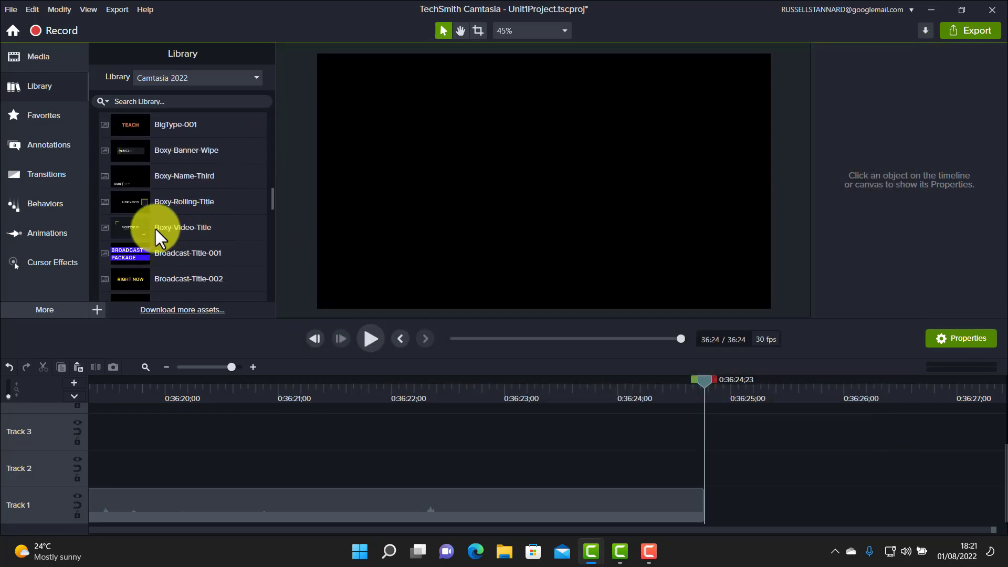
pyautogui.doubleClick(180, 201)
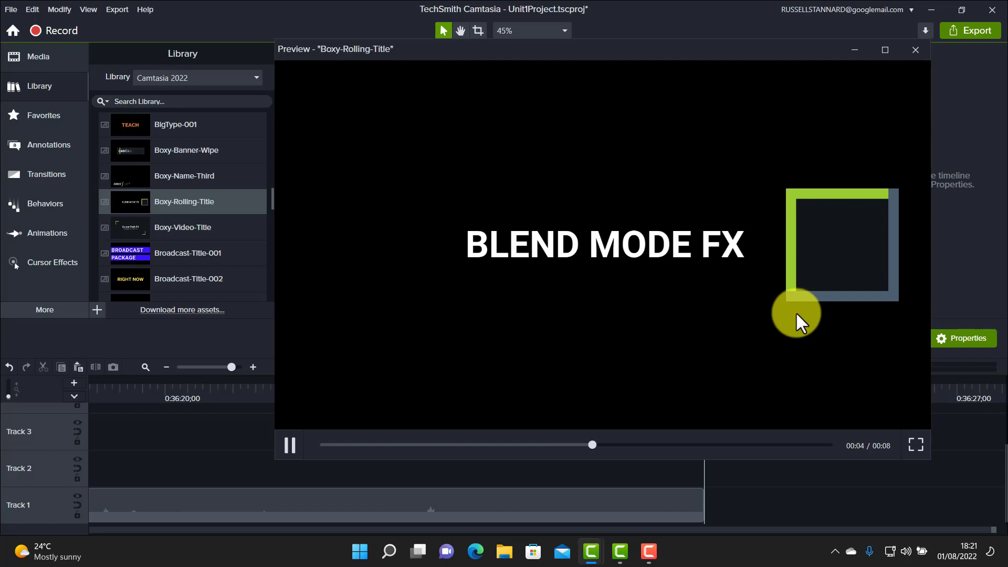
pyautogui.click(914, 47)
# - Add the Broadcast-Title-007 title to Track 1 directly after the end of the recording
pyautogui.moveTo(270, 192); pyautogui.dragTo(275, 213)
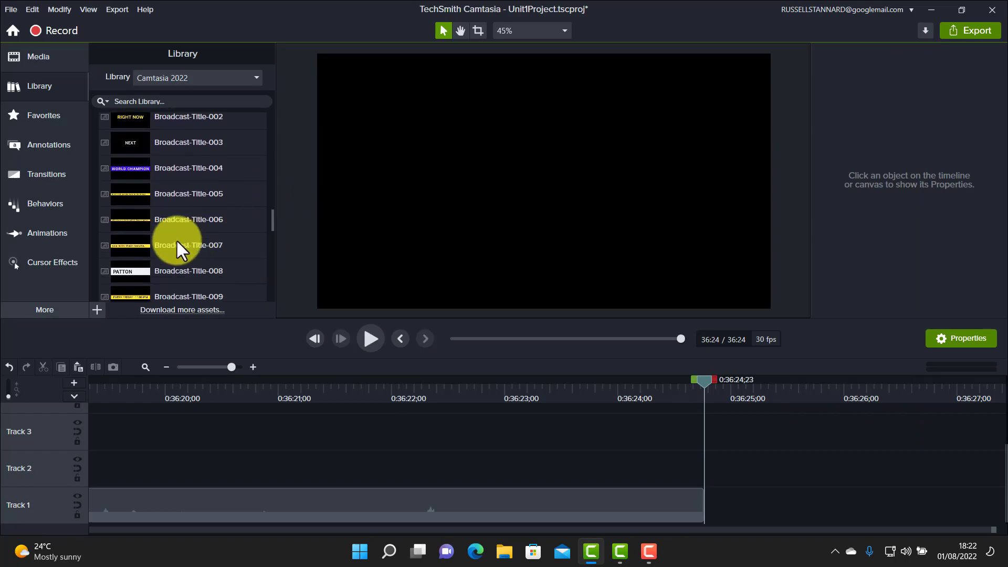
pyautogui.moveTo(162, 244); pyautogui.dragTo(694, 511)
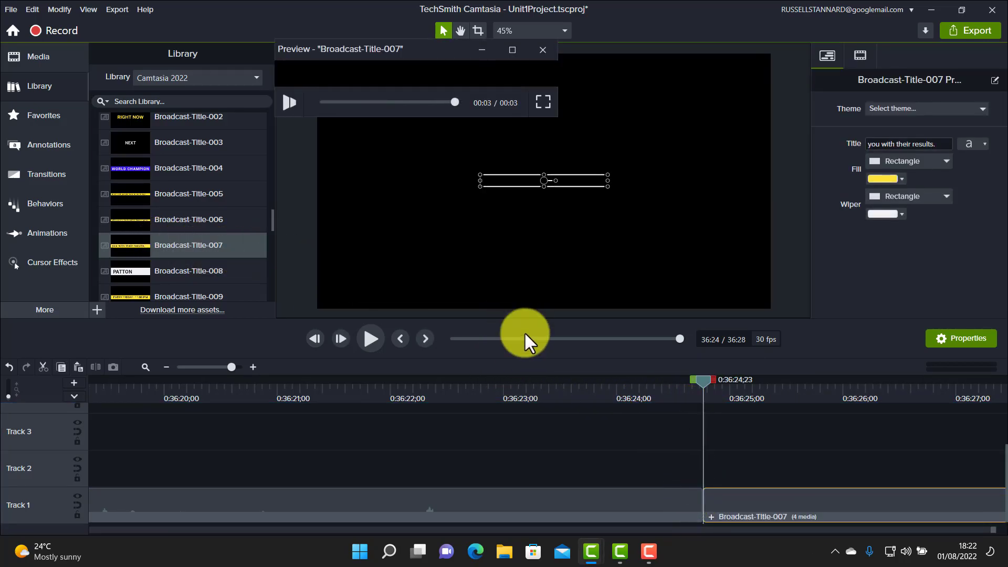
pyautogui.moveTo(701, 383); pyautogui.dragTo(703, 423)
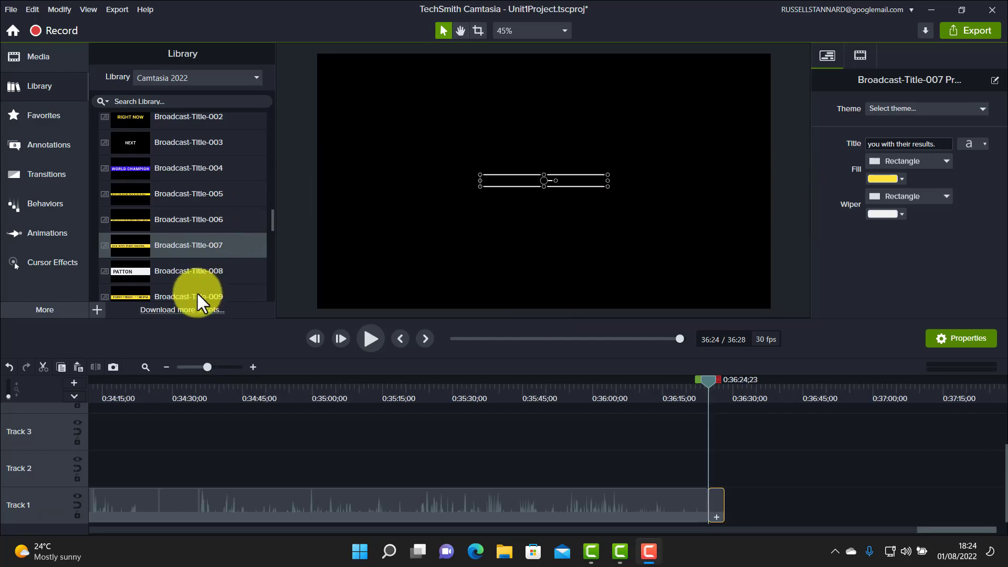
# - Open the TechSmith Assets for Camtasia website from the library's link for more assets and look over the customizable asset categories
pyautogui.click(156, 311)
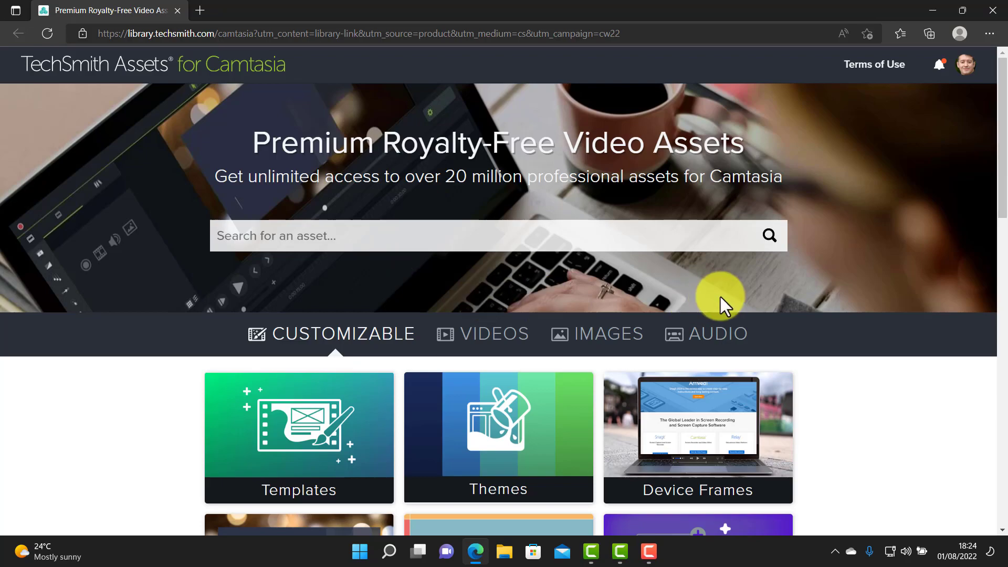
pyautogui.moveTo(998, 192); pyautogui.dragTo(1003, 257)
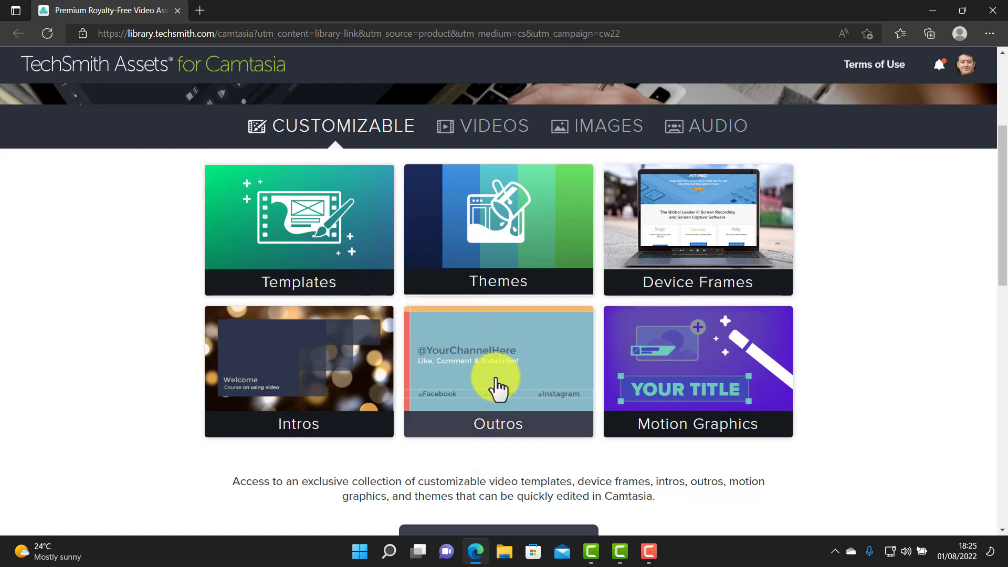
pyautogui.scroll(-1, 1004, 243)
pyautogui.moveTo(1004, 243); pyautogui.dragTo(1001, 135)
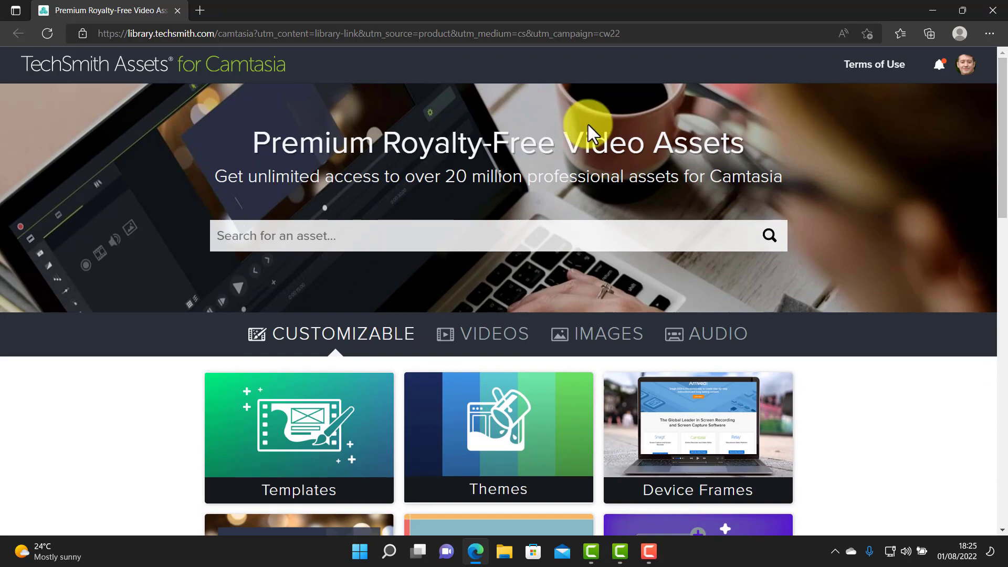
# - Show the Images category of the asset site and search the assets for "Technology"
pyautogui.click(339, 237)
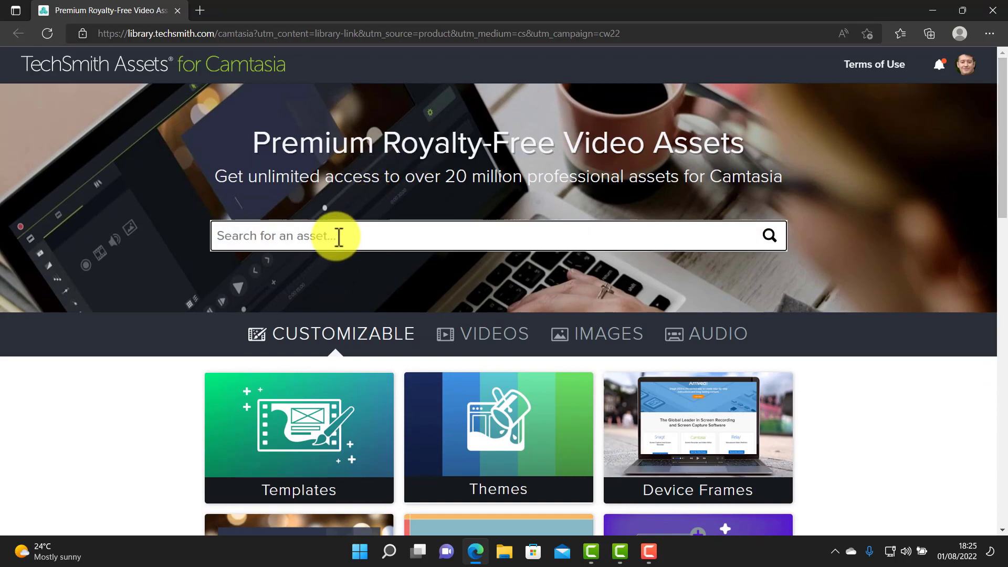
pyautogui.write('e')
pyautogui.press('BackSpace')
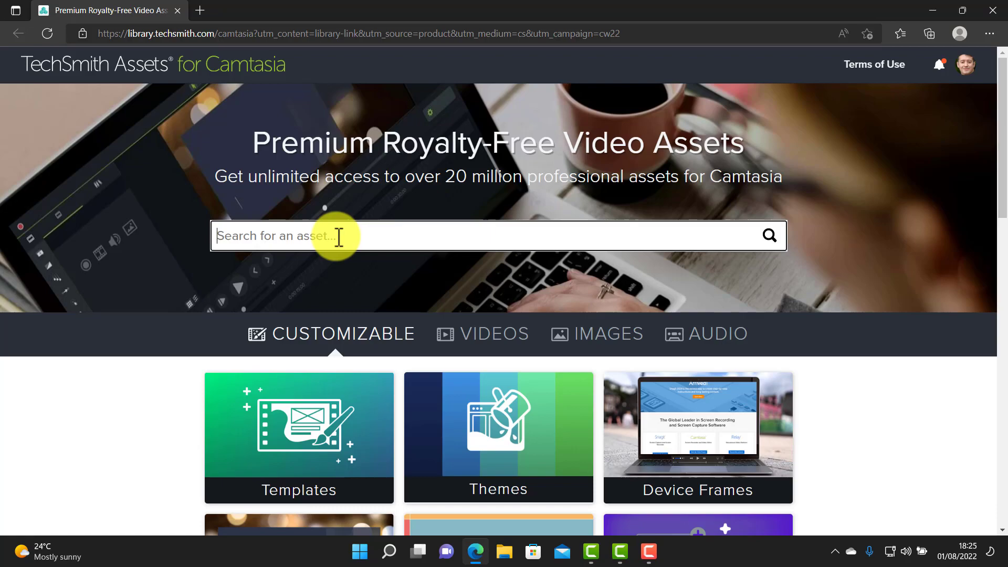
pyautogui.click(618, 349)
pyautogui.click(360, 238)
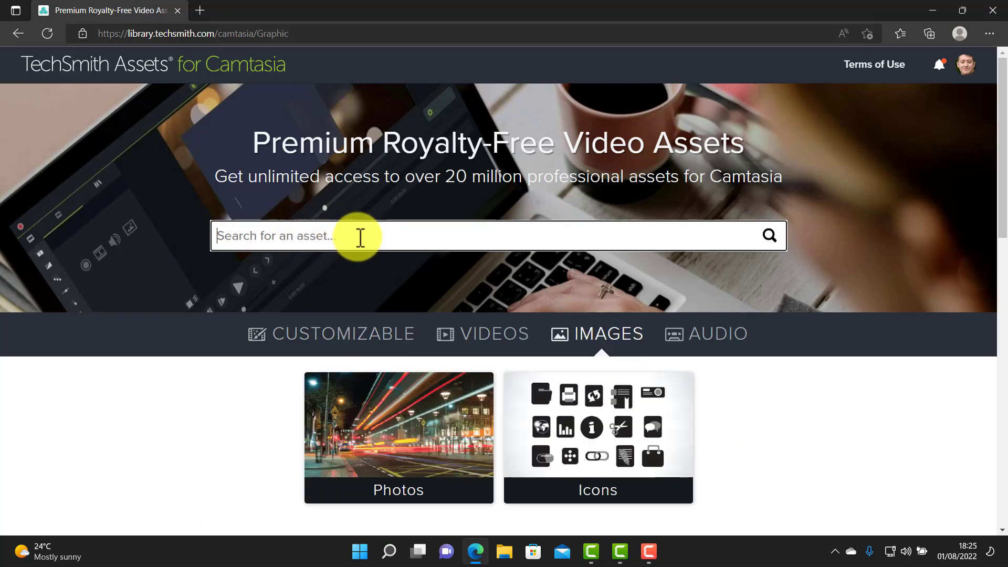
pyautogui.write('Technology')
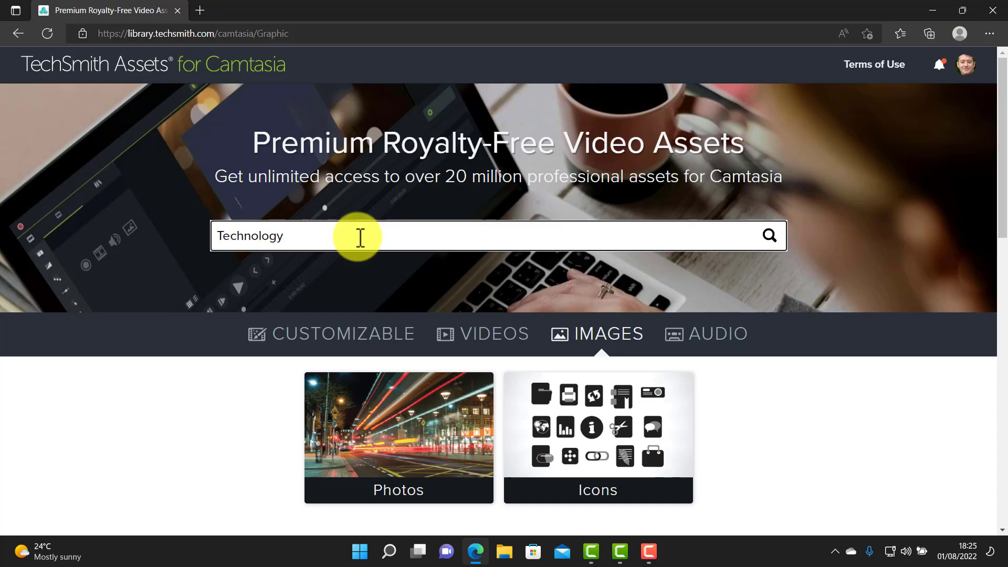
pyautogui.press('Return')
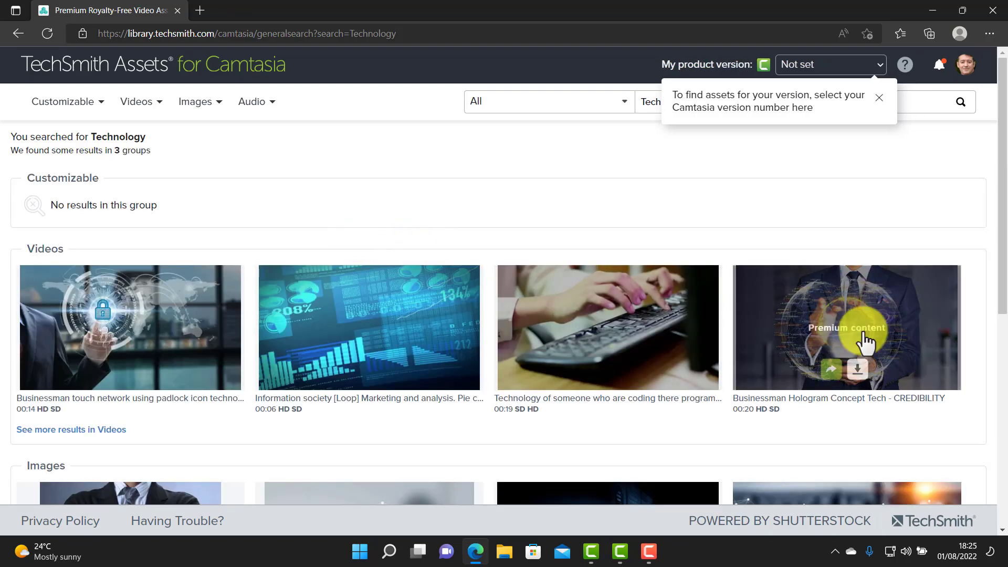
# - Examine the Technology results for videos, images and audio, previewing the Businessman Hologram Concept Tech - CREDIBILITY video and its Send to Camtasia option
pyautogui.moveTo(999, 163); pyautogui.dragTo(999, 203)
pyautogui.moveTo(832, 236)
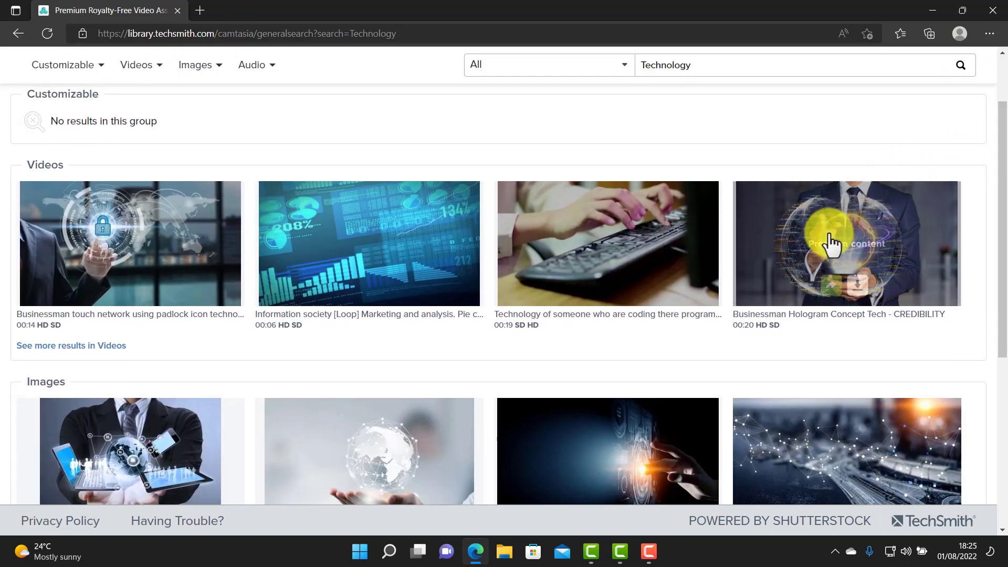
pyautogui.moveTo(831, 297)
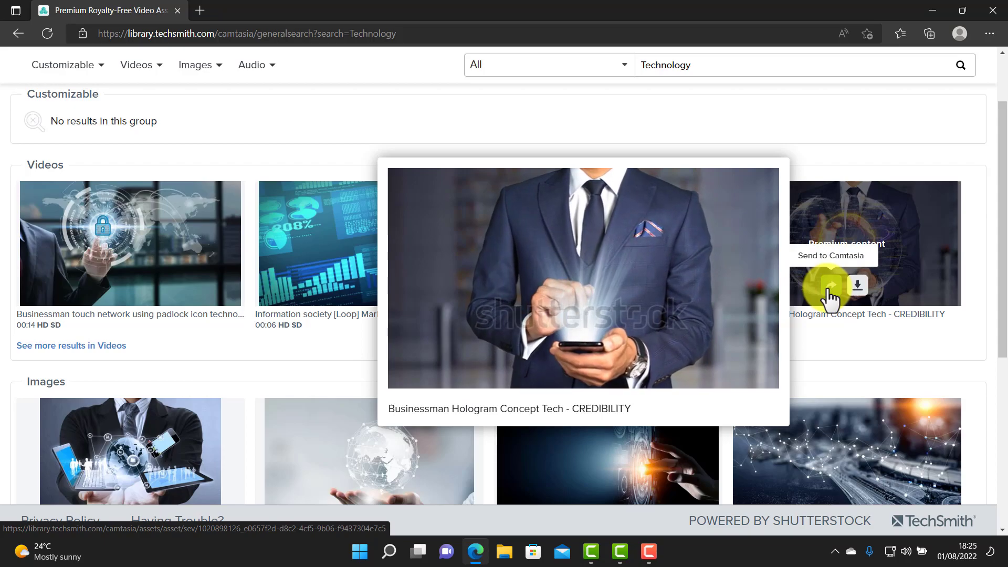
pyautogui.moveTo(1001, 157); pyautogui.dragTo(1000, 308)
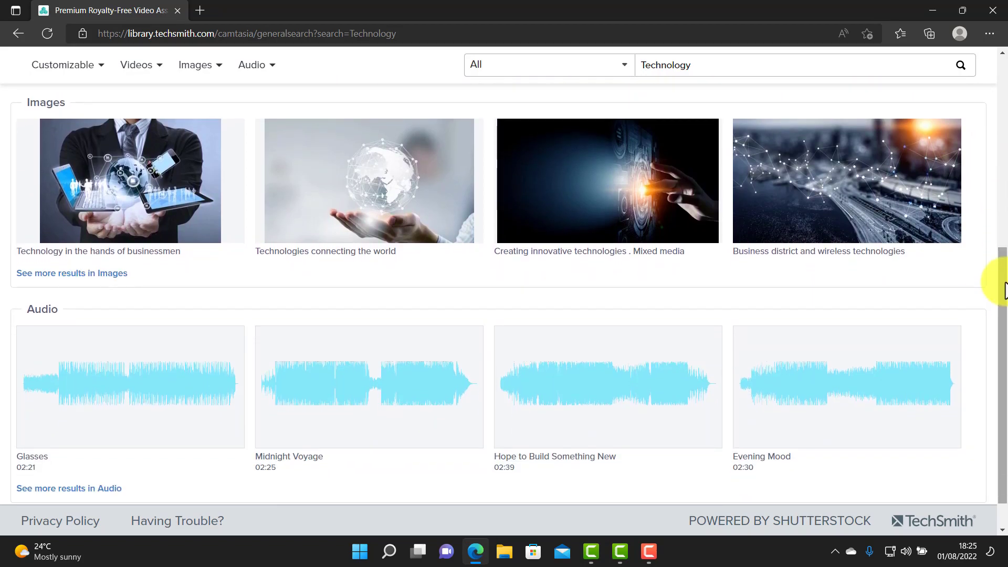
pyautogui.moveTo(1003, 271); pyautogui.dragTo(998, 70)
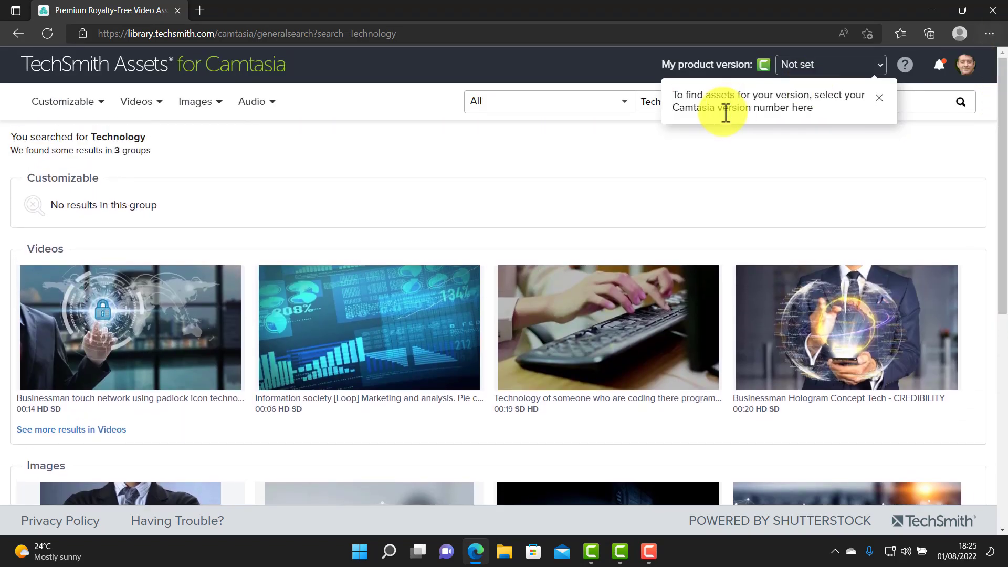